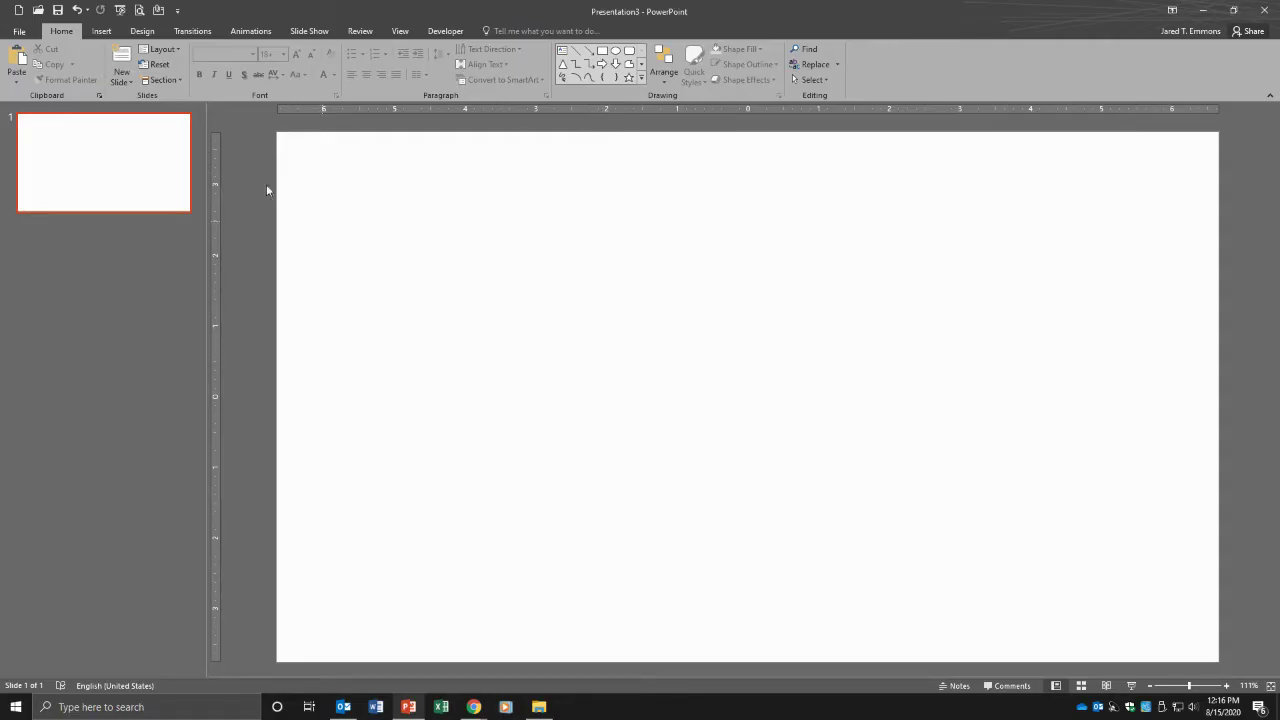
Browse the Insert tab's Shapes gallery, then close it without adding a shape.
left_click(101, 31)
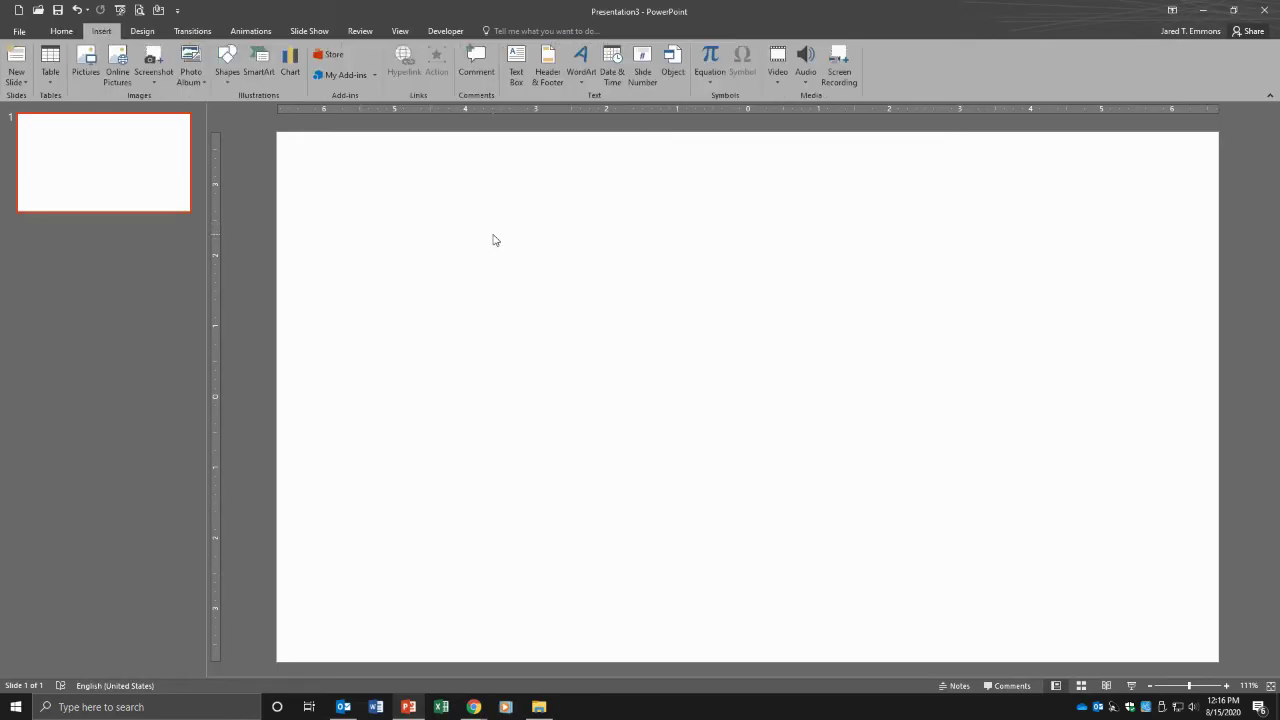
left_click(228, 66)
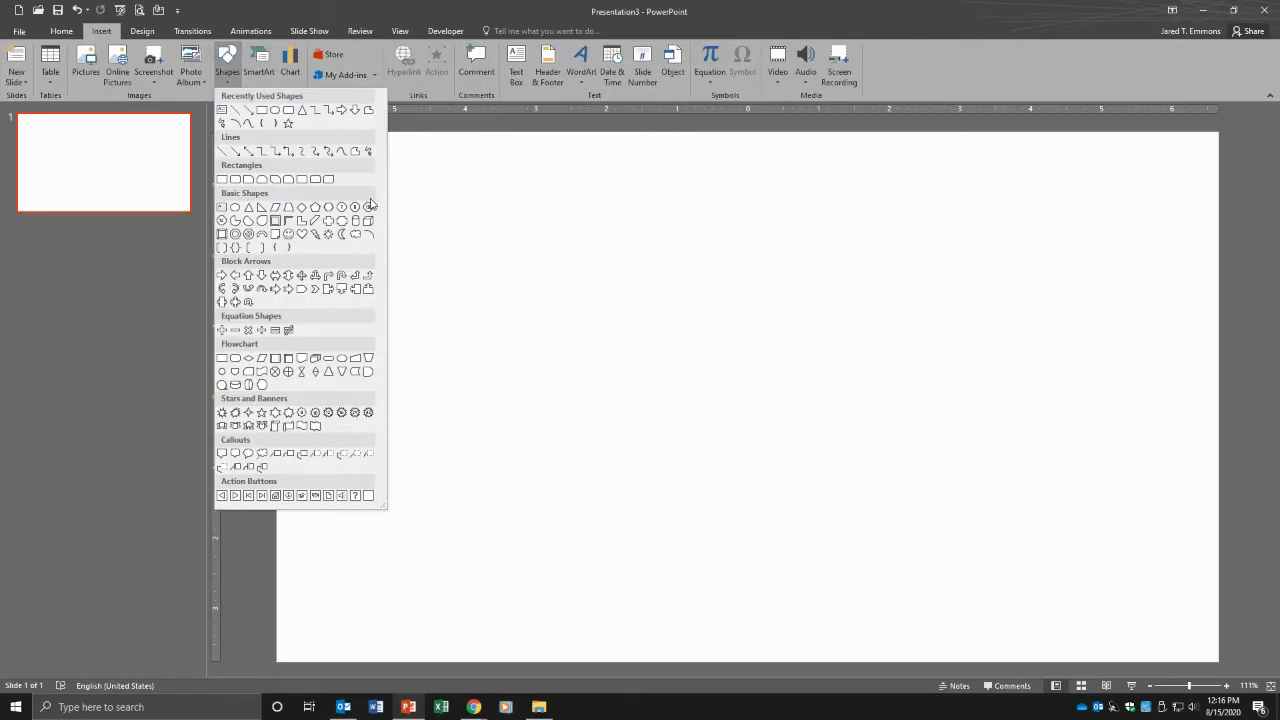
left_click(541, 201)
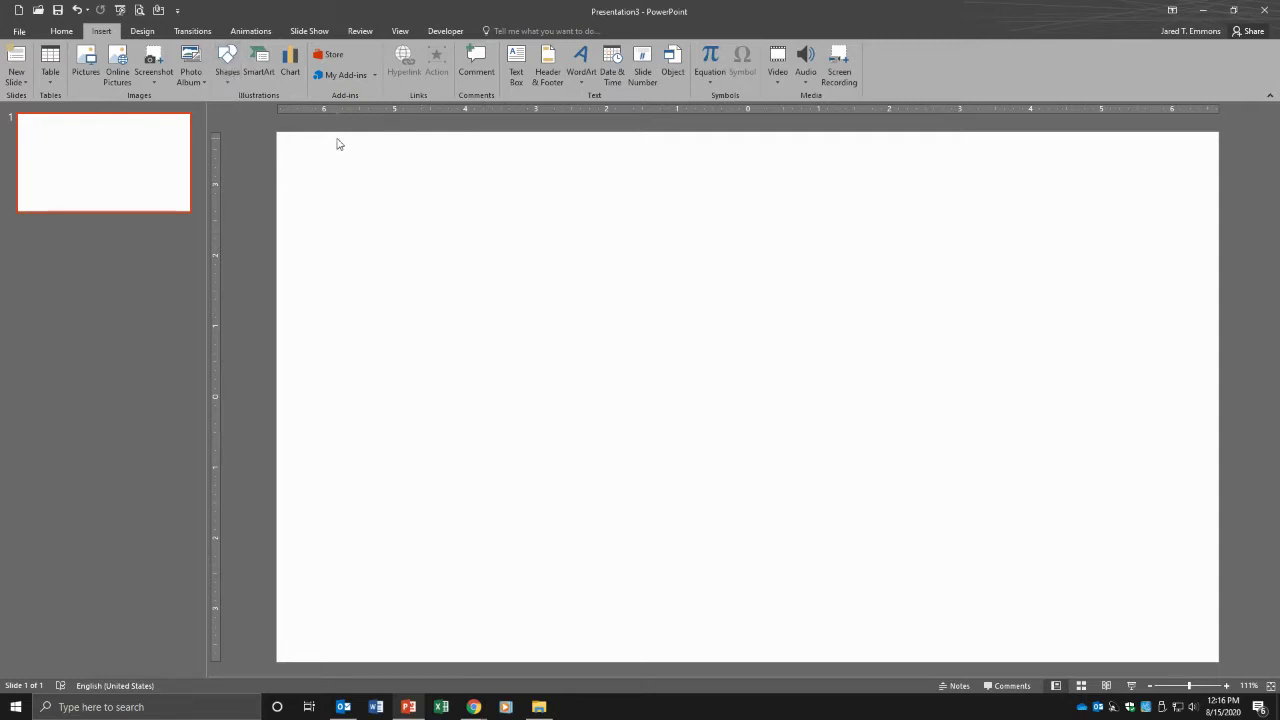
Draw a rectangle near the slide's top-left and type 'dog' inside it.
left_click(228, 62)
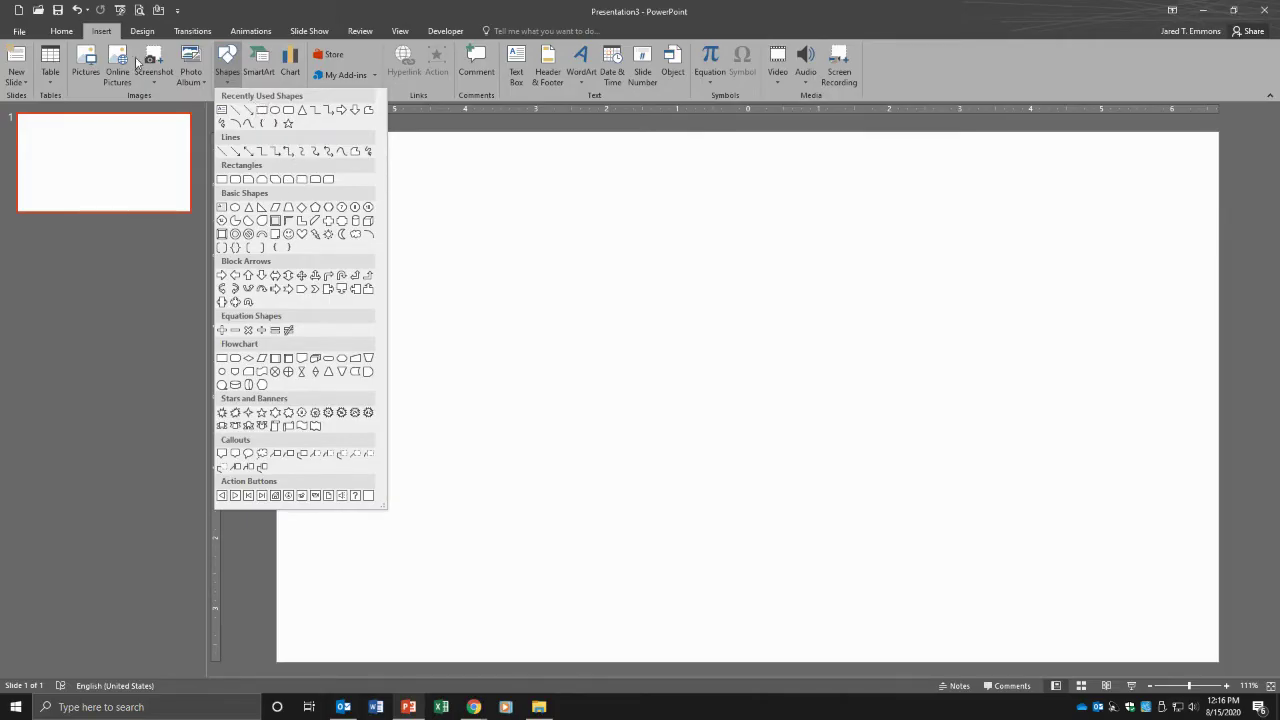
left_click(261, 110)
mouse_move(340, 174)
left_mouse_down()
mouse_move(449, 237)
mouse_move(518, 299)
left_mouse_up()
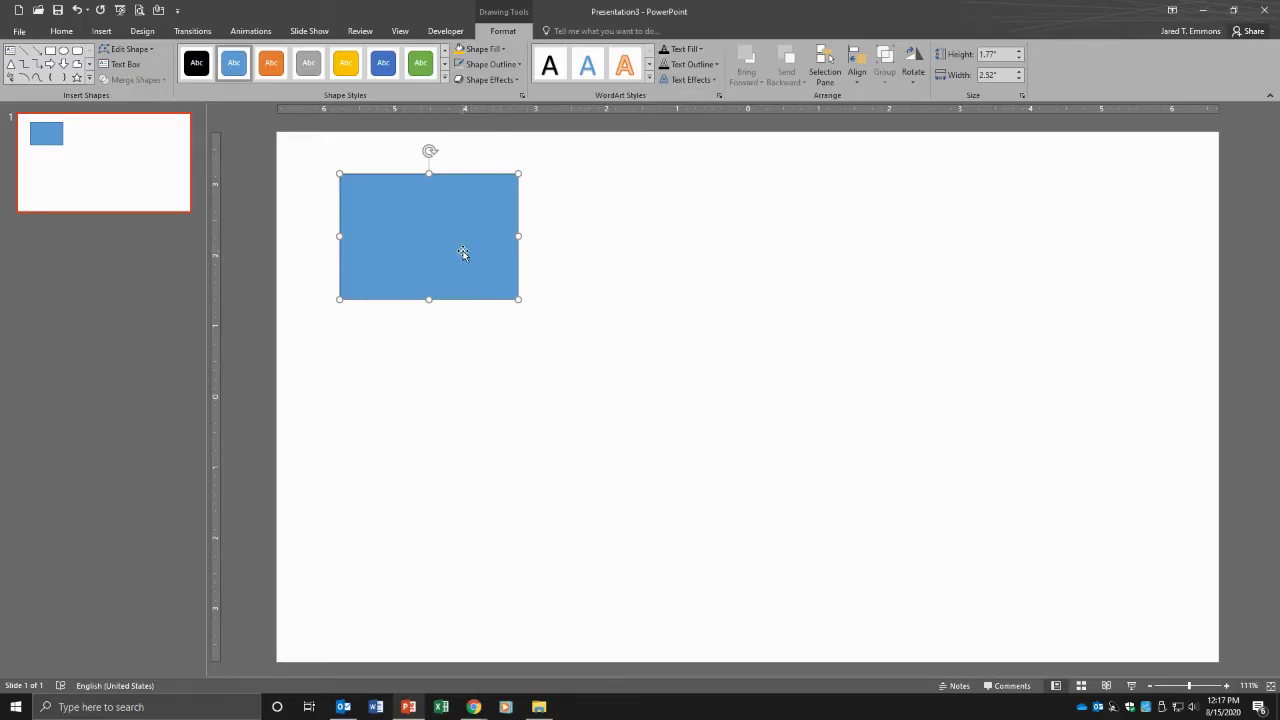
type("dog")
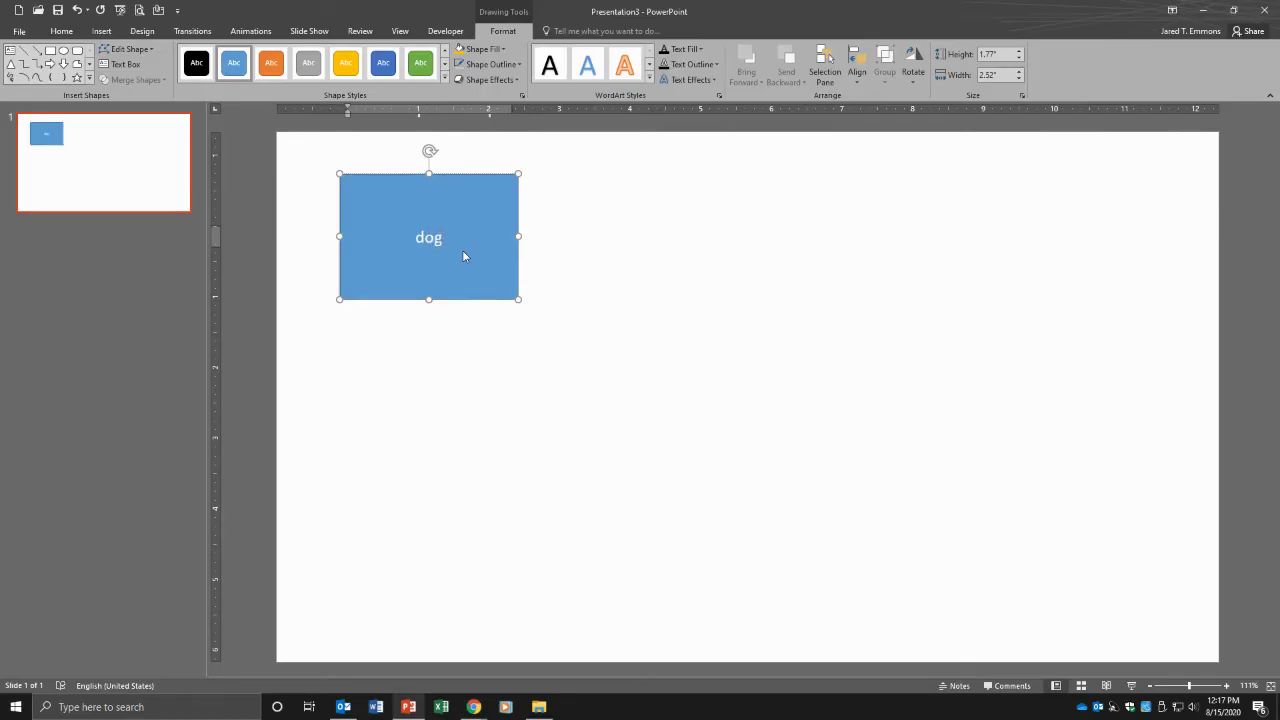
key("ctrl+a")
left_click(497, 334)
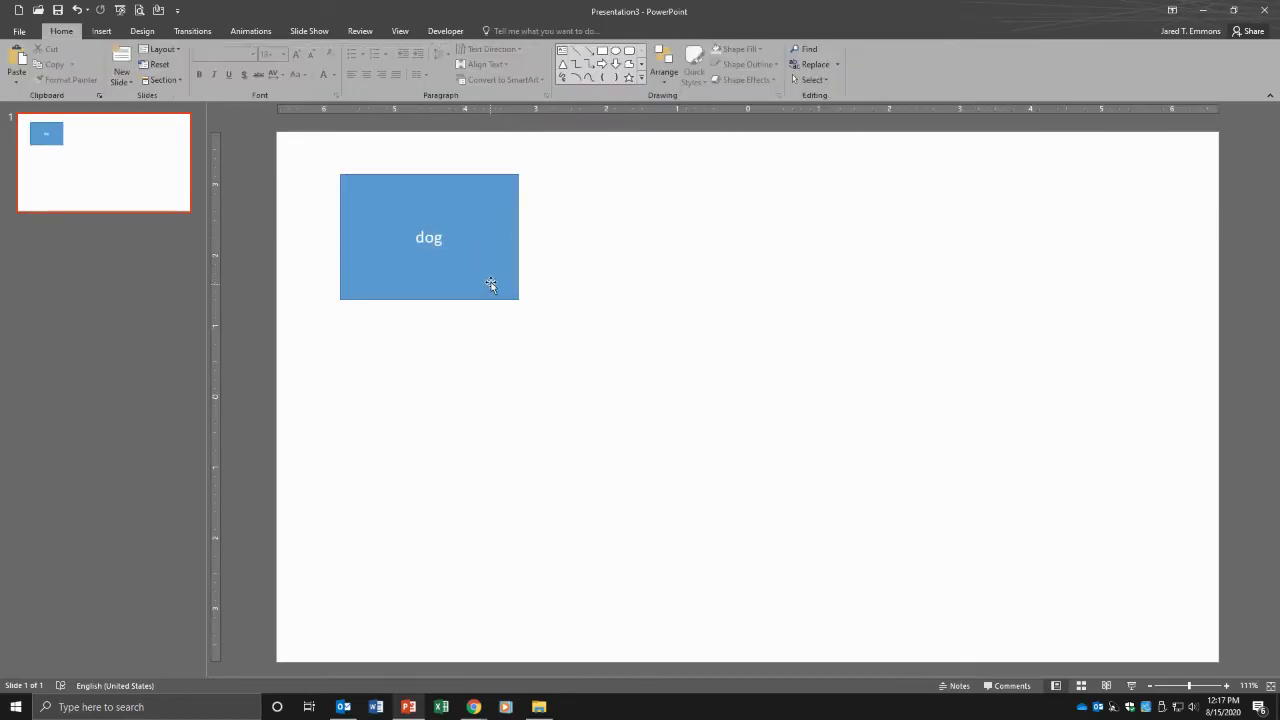
left_click(517, 287)
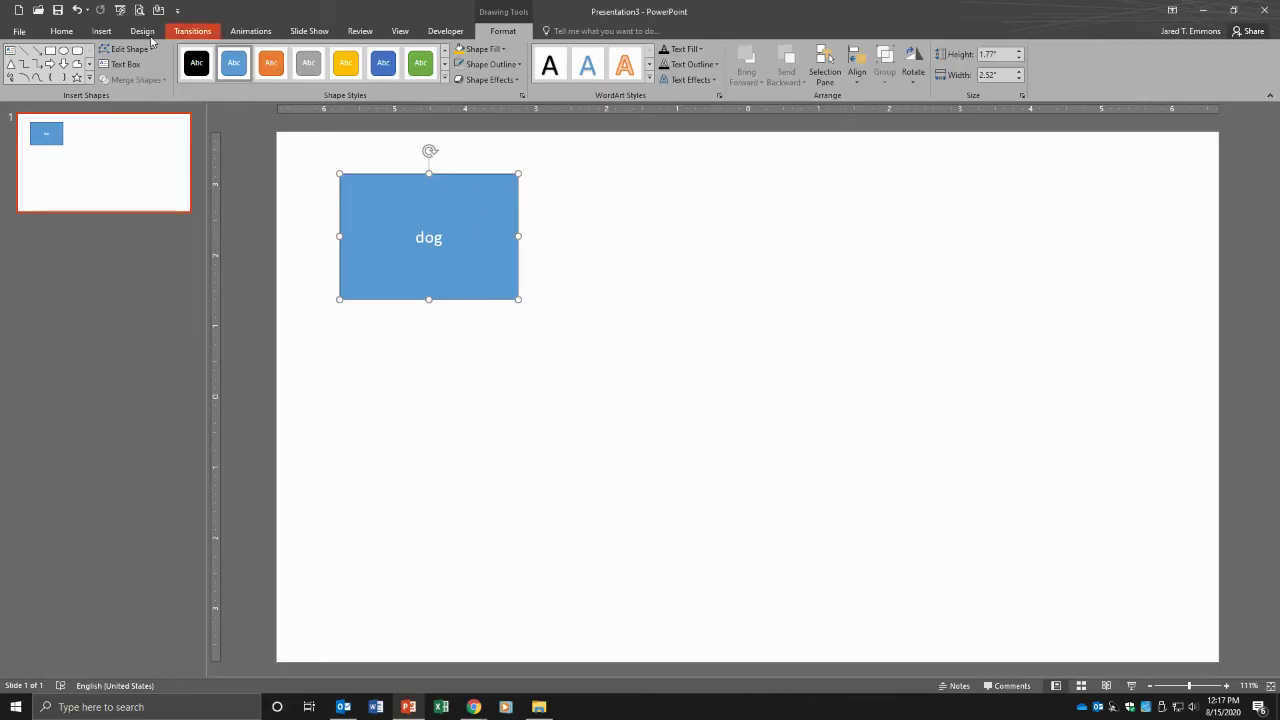
Remove the dog rectangle's outline and give it an outer shadow.
left_click(474, 66)
left_click(494, 208)
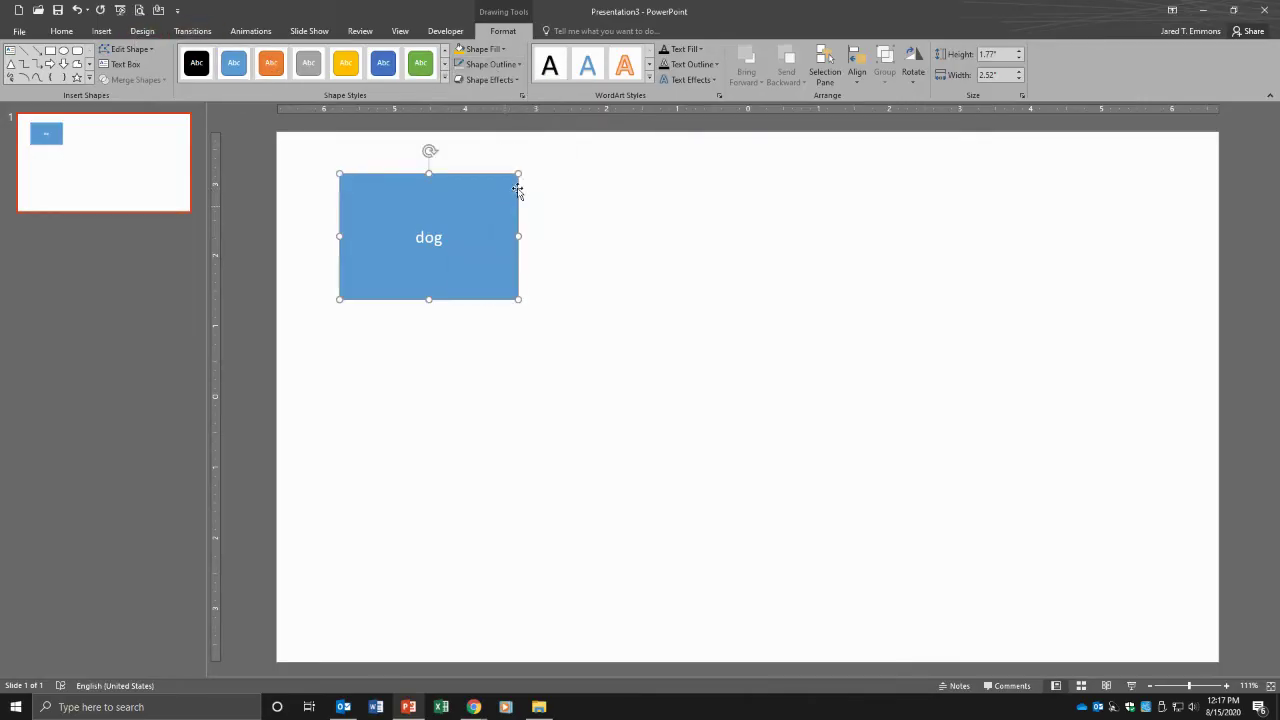
left_click(488, 80)
mouse_move(500, 134)
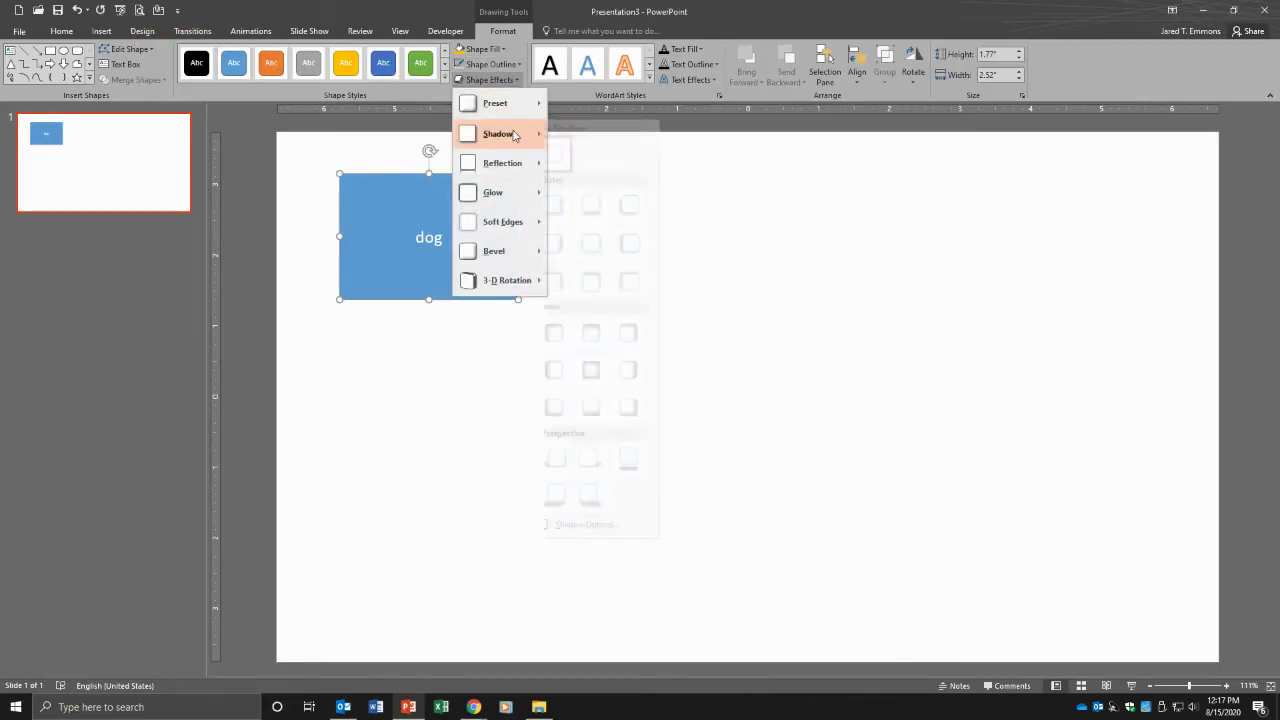
left_click(567, 210)
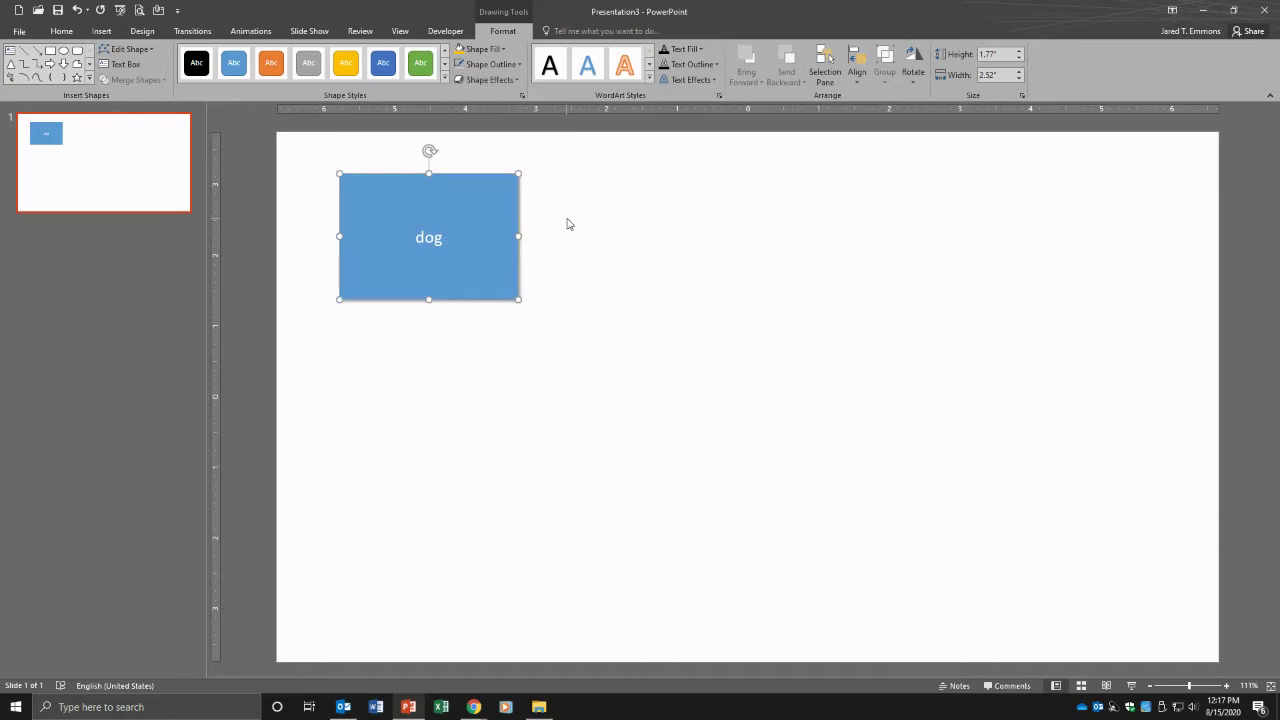
Set 'dog' in KG Second Chances at size 40 and widen the card slightly.
left_click(61, 31)
left_click(251, 54)
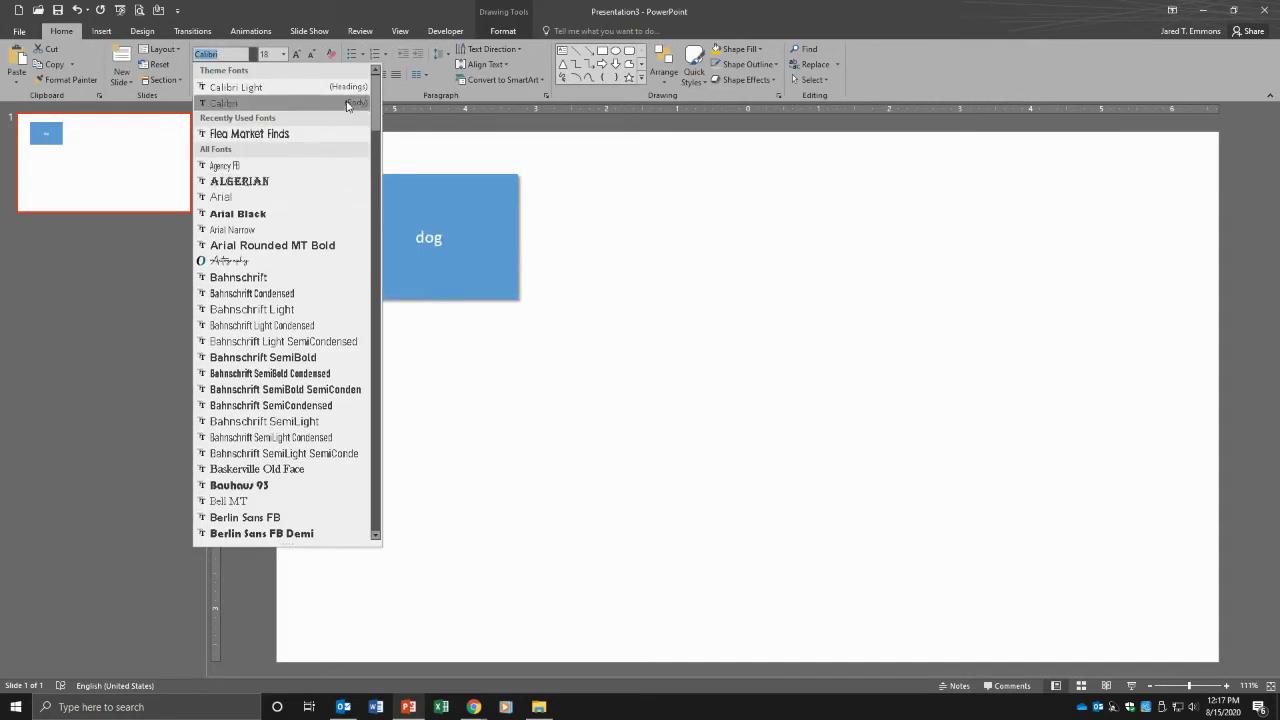
left_click_drag(377, 100, 386, 302)
left_click(340, 392)
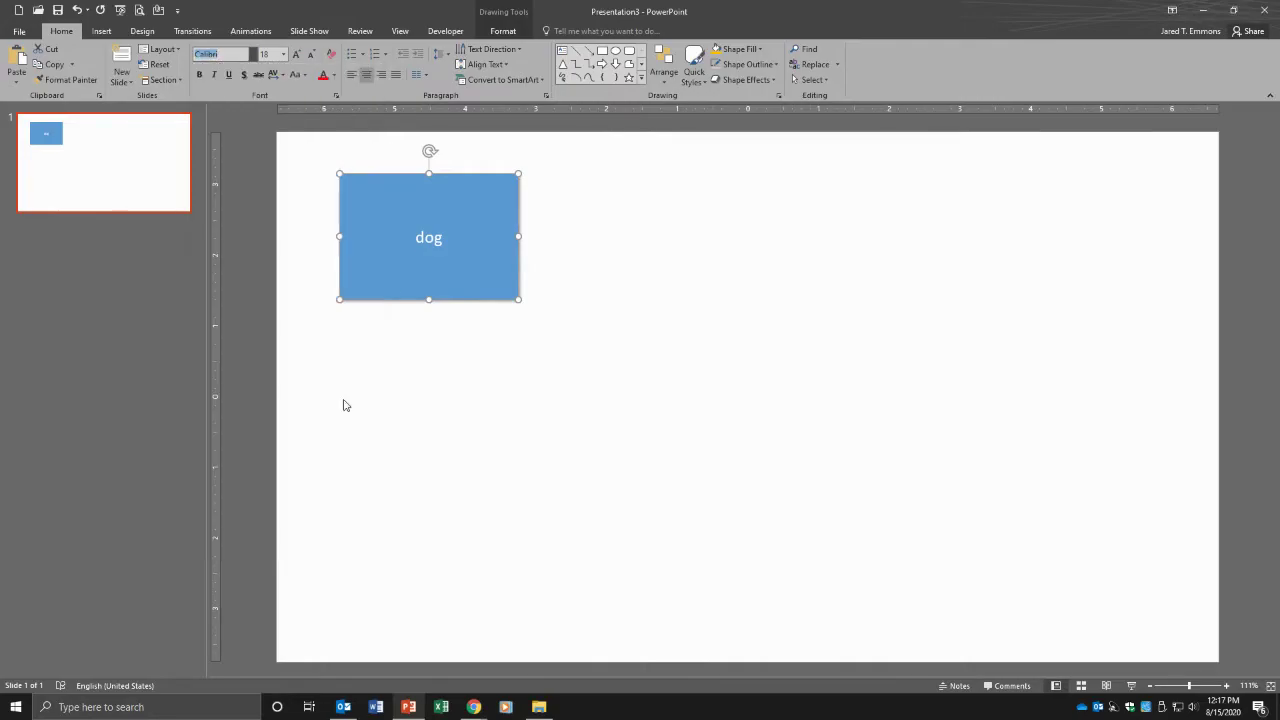
left_click(297, 54)
left_click(297, 54)
left_click(297, 54)
left_click(297, 54)
left_click(297, 54)
left_click(297, 54)
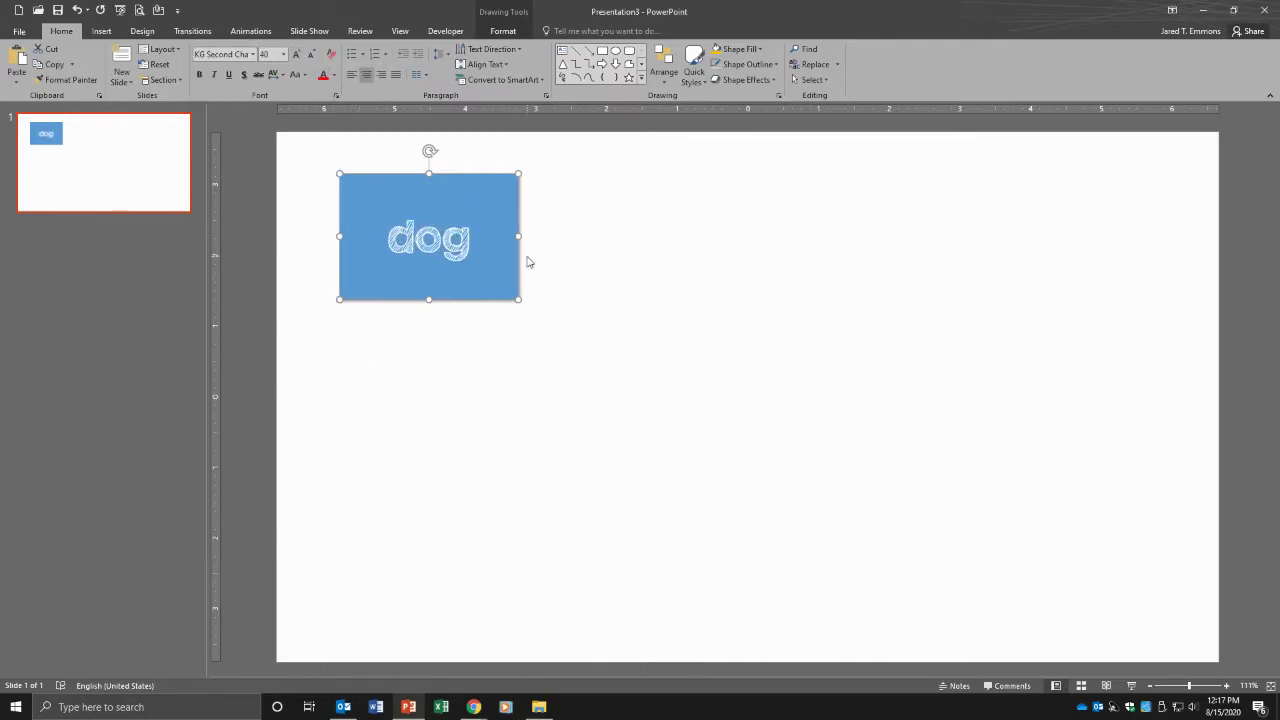
left_click_drag(518, 236, 537, 236)
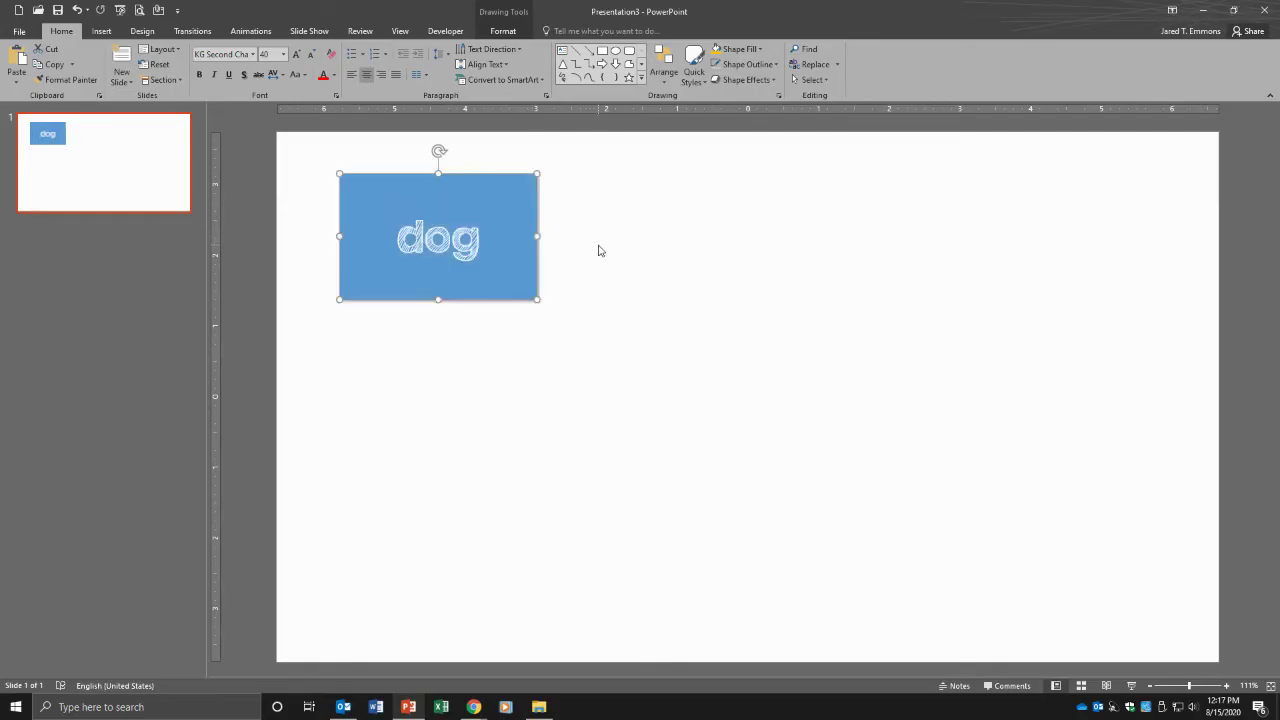
Add a text shadow to 'dog' and copy the card to the right and below.
left_click(245, 76)
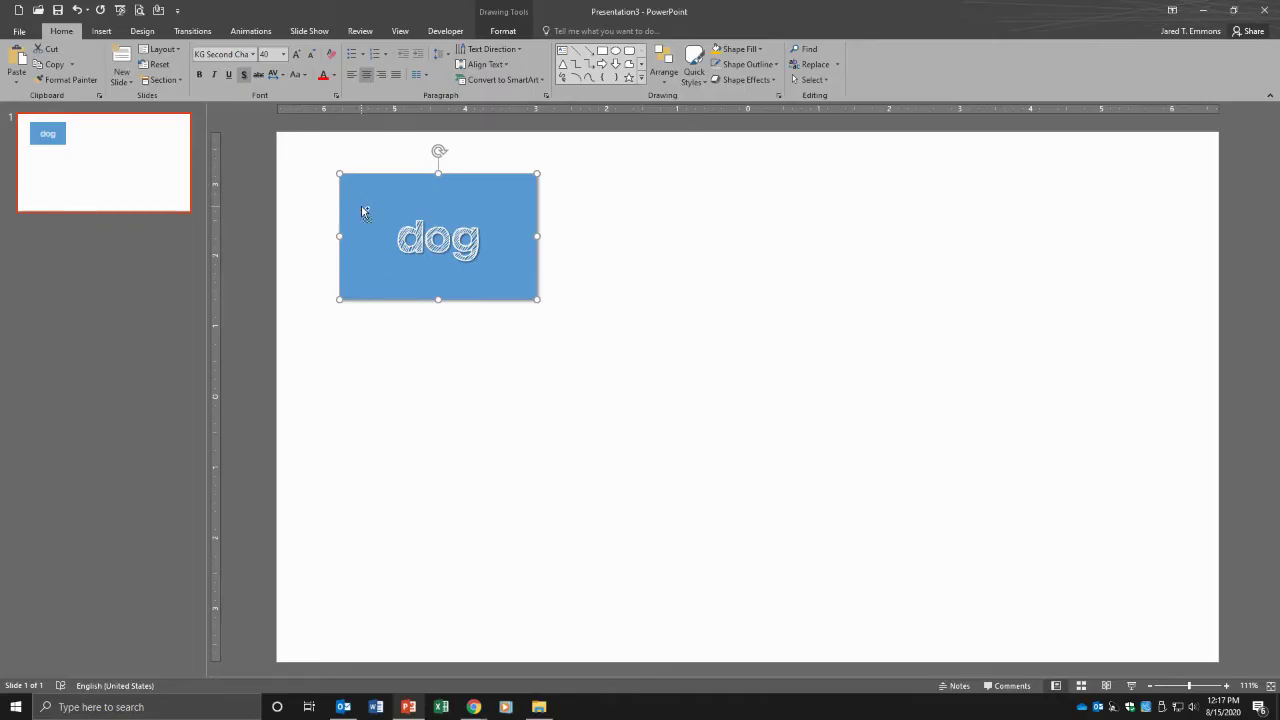
left_click_drag(363, 212, 596, 212)
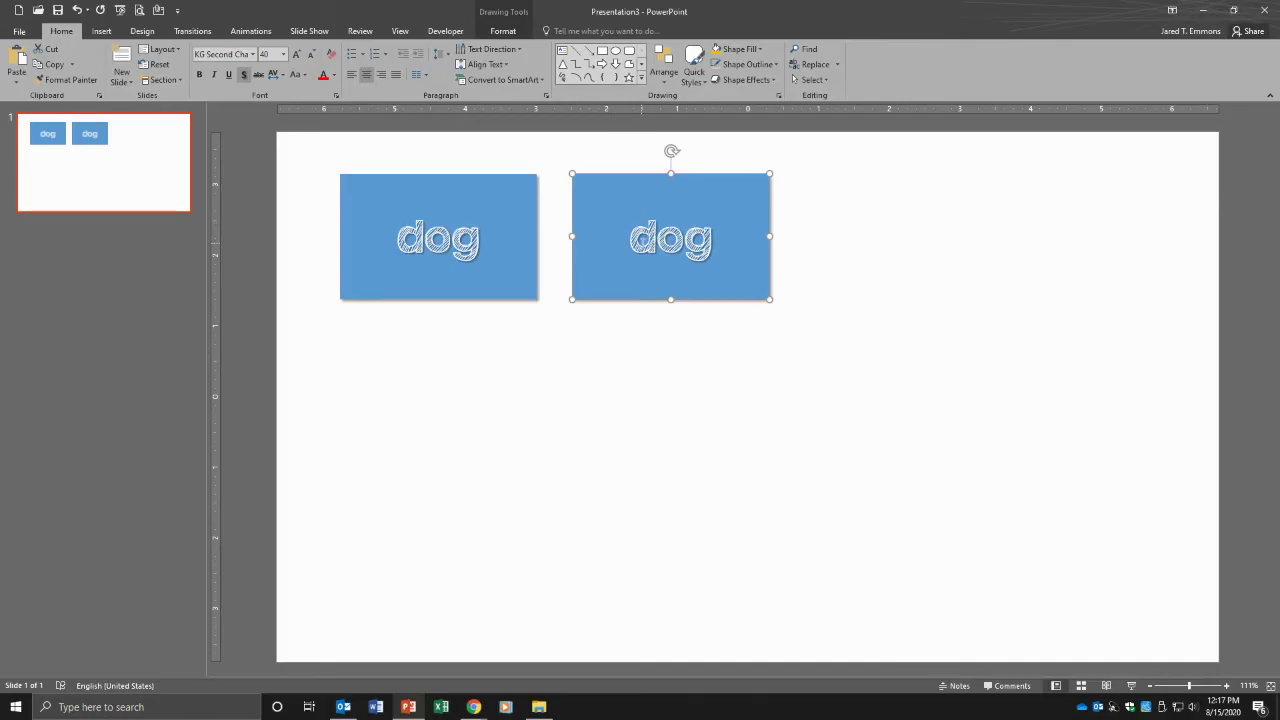
left_click(494, 218, "shift")
left_click_drag(495, 211, 495, 358)
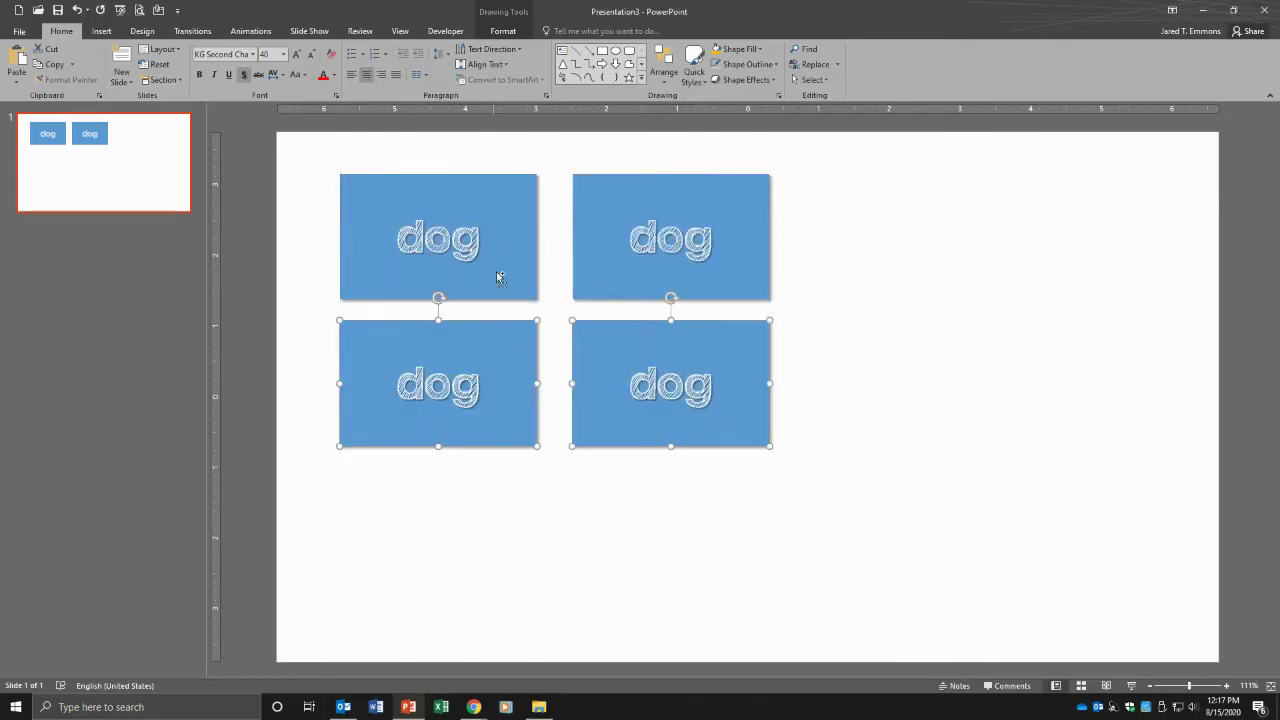
left_click_drag(294, 158, 794, 523)
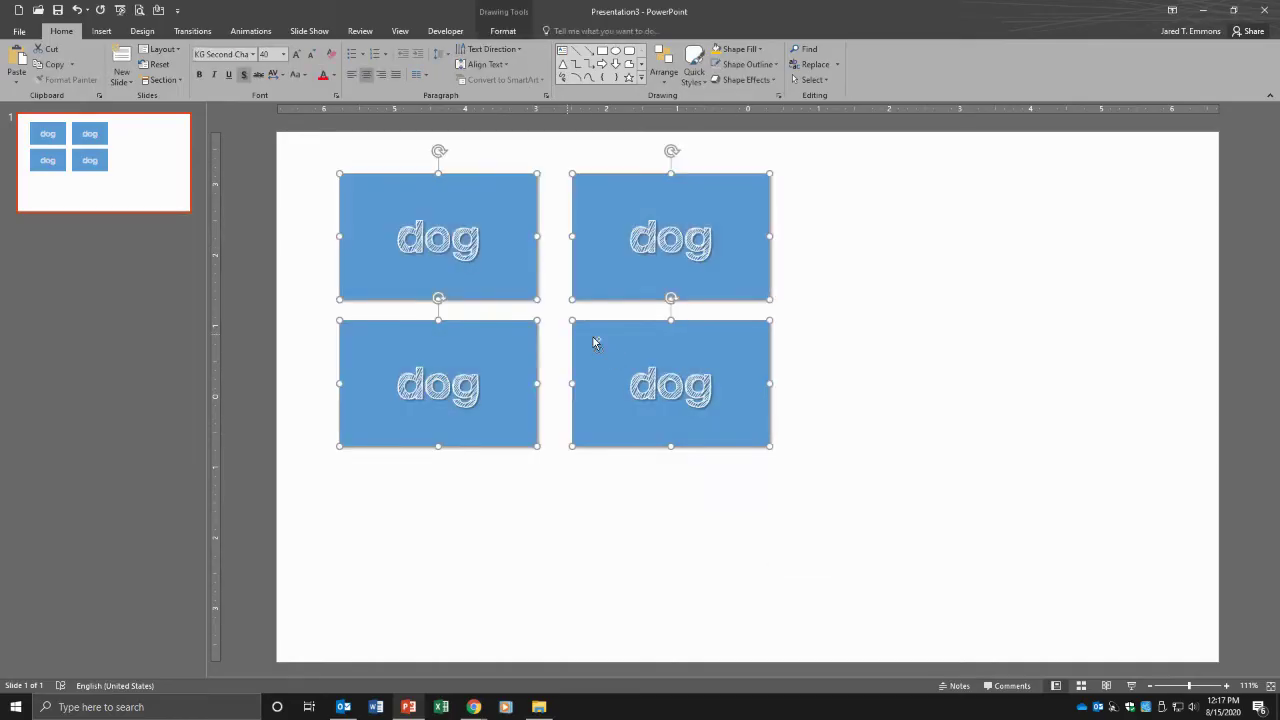
left_click_drag(594, 340, 988, 517)
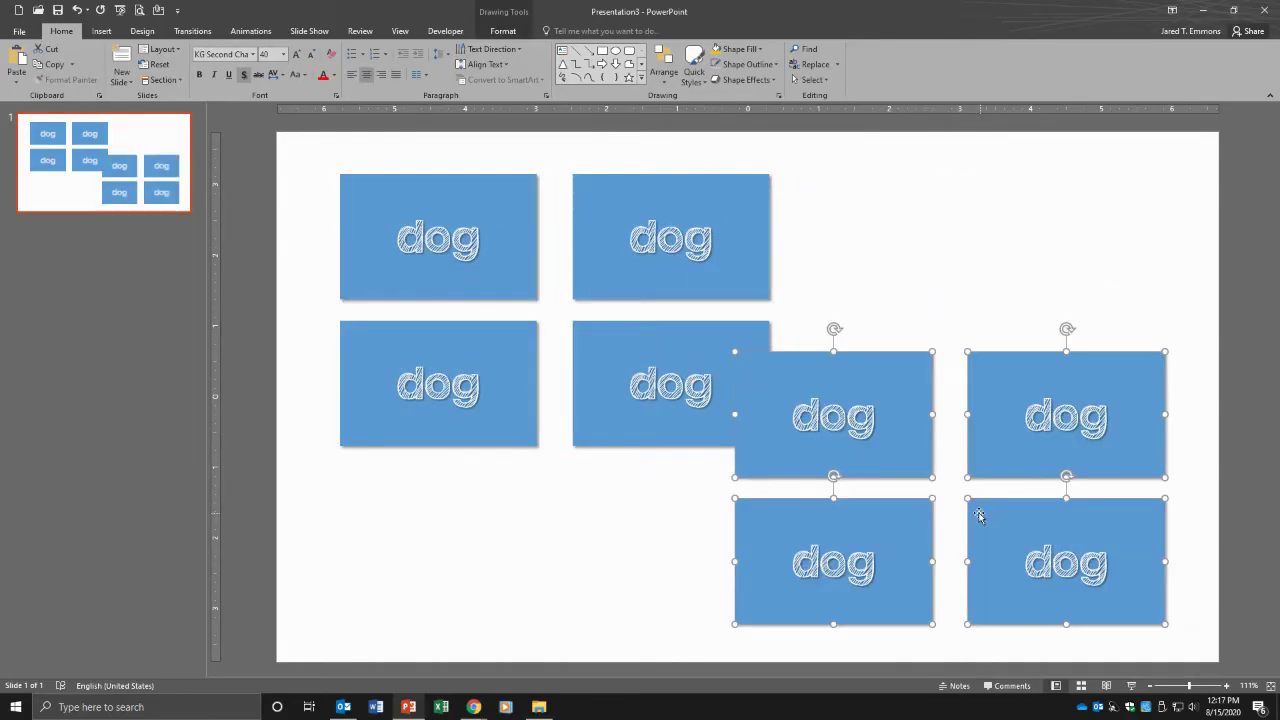
Undo the extra copies, leaving one duplicate beside the original, and select its word.
key("ctrl+z")
key("ctrl+y")
key("ctrl+z")
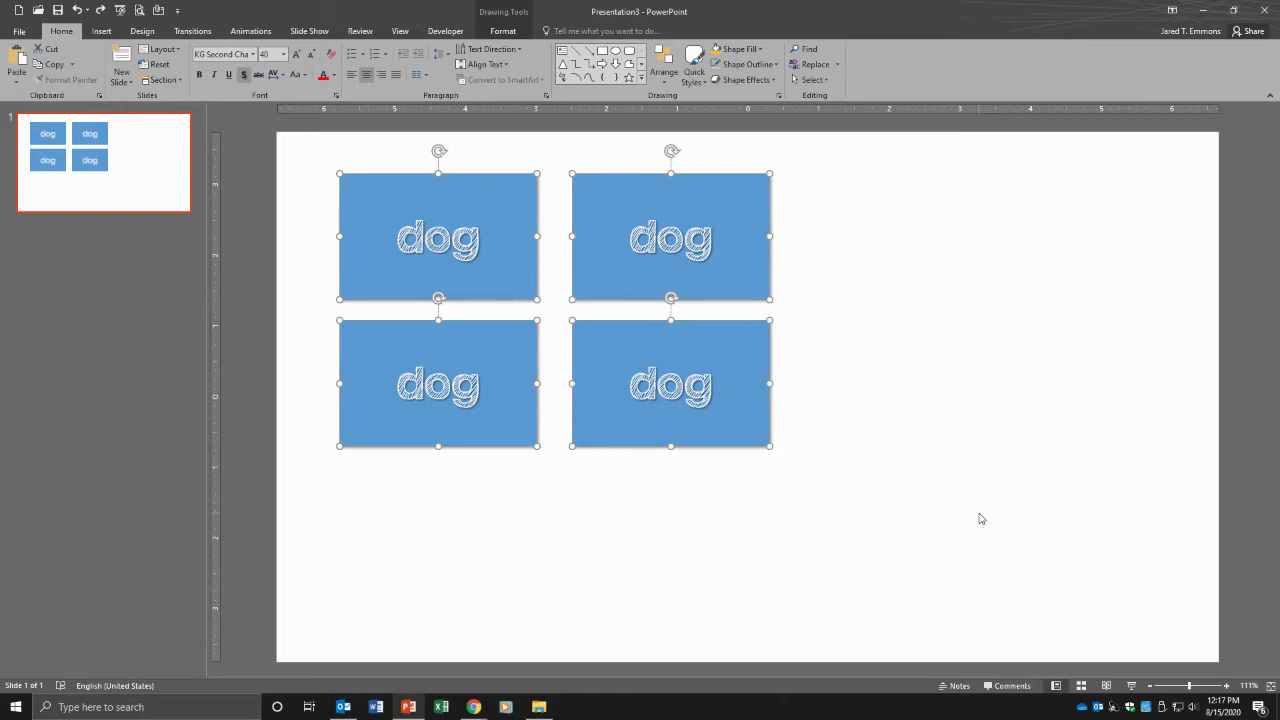
key("ctrl+z")
left_click(930, 490)
double_click(680, 243)
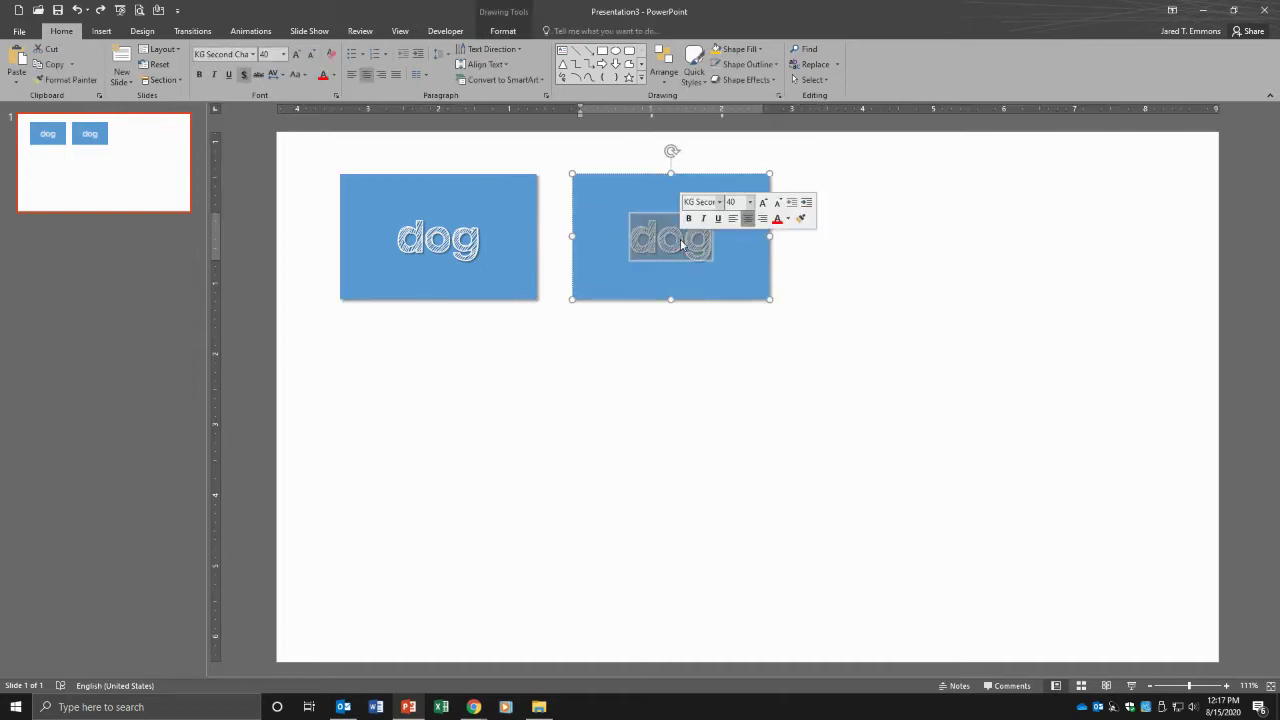
Retype the duplicate card as 'el perro' and give it a gold fill.
type("el perro")
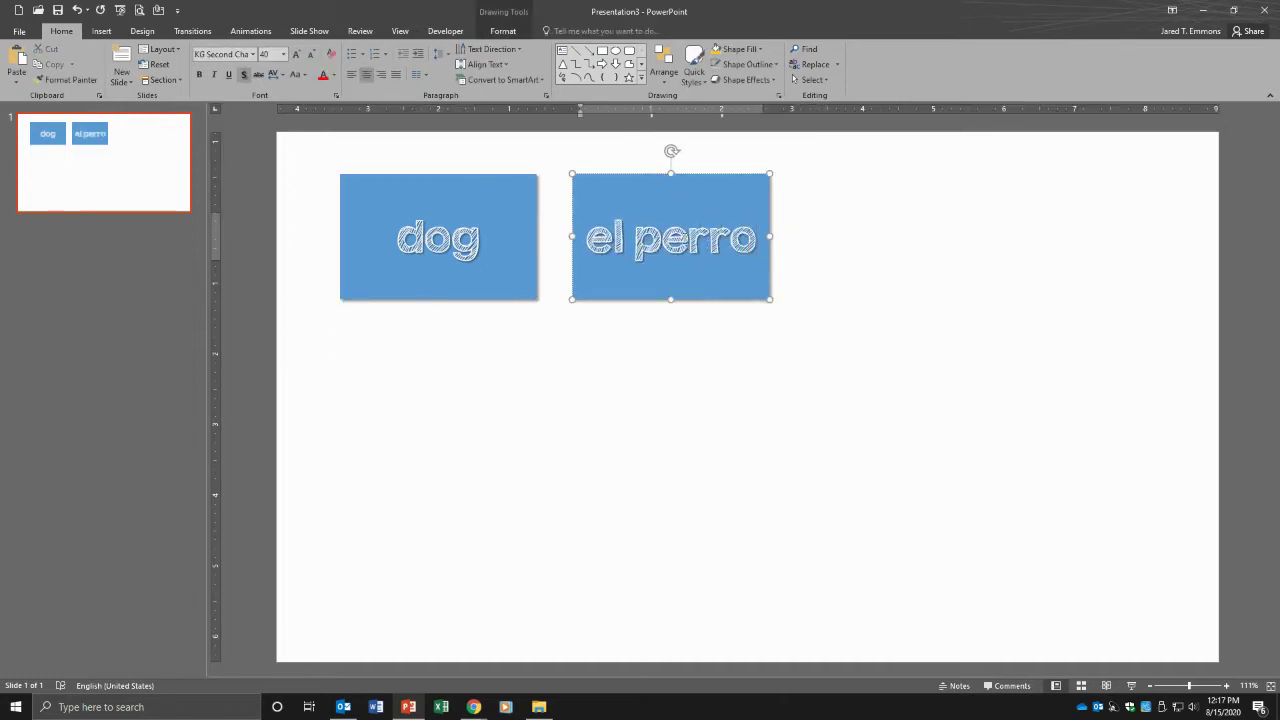
left_click(726, 390)
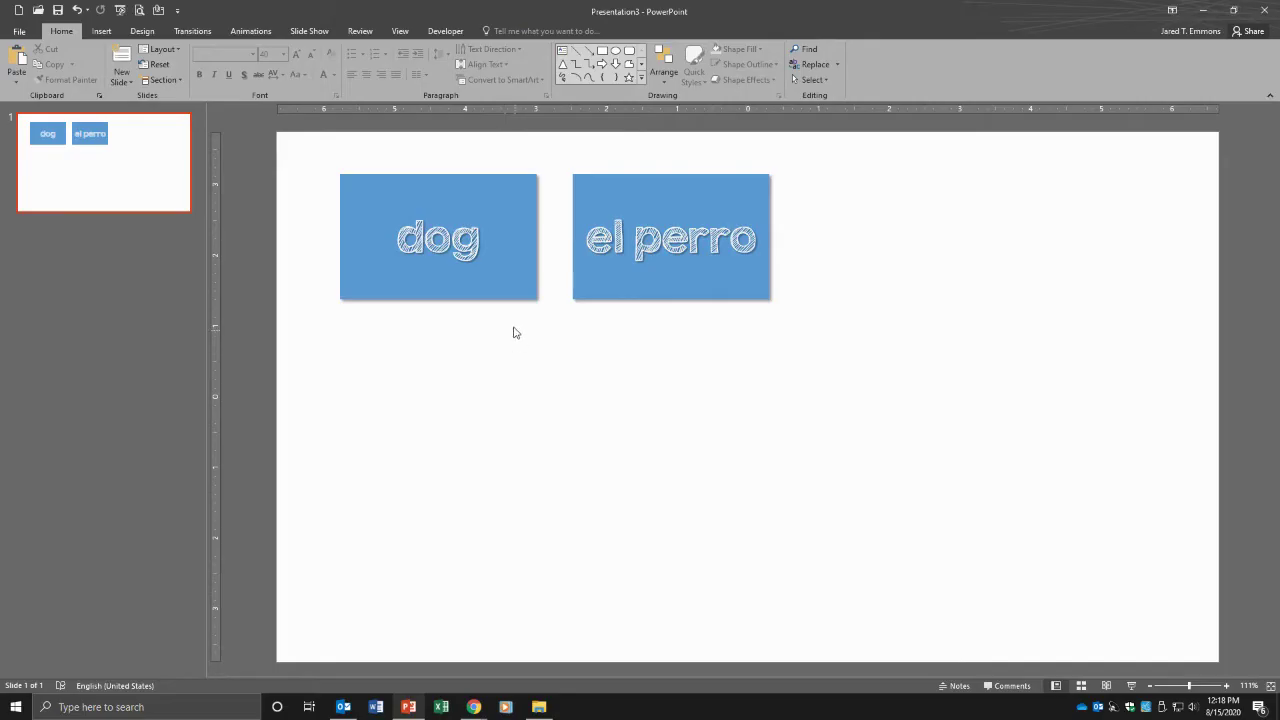
left_click(590, 288)
left_click(502, 31)
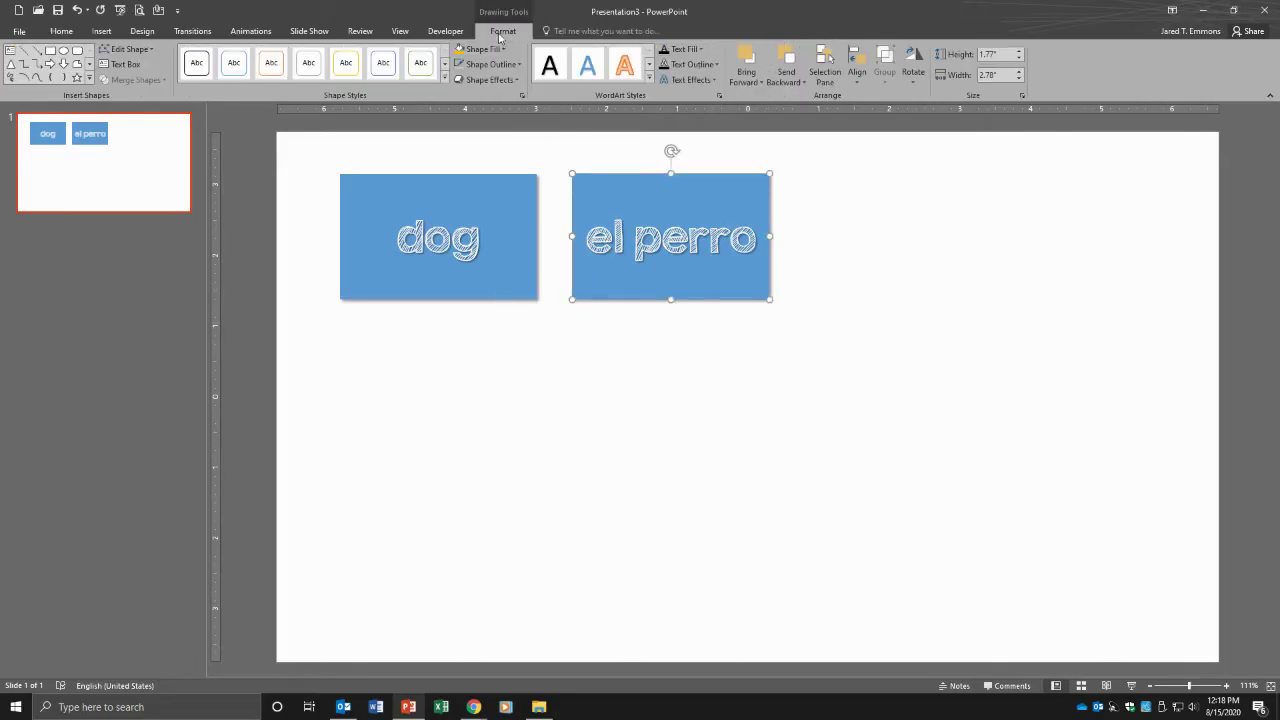
left_click(493, 50)
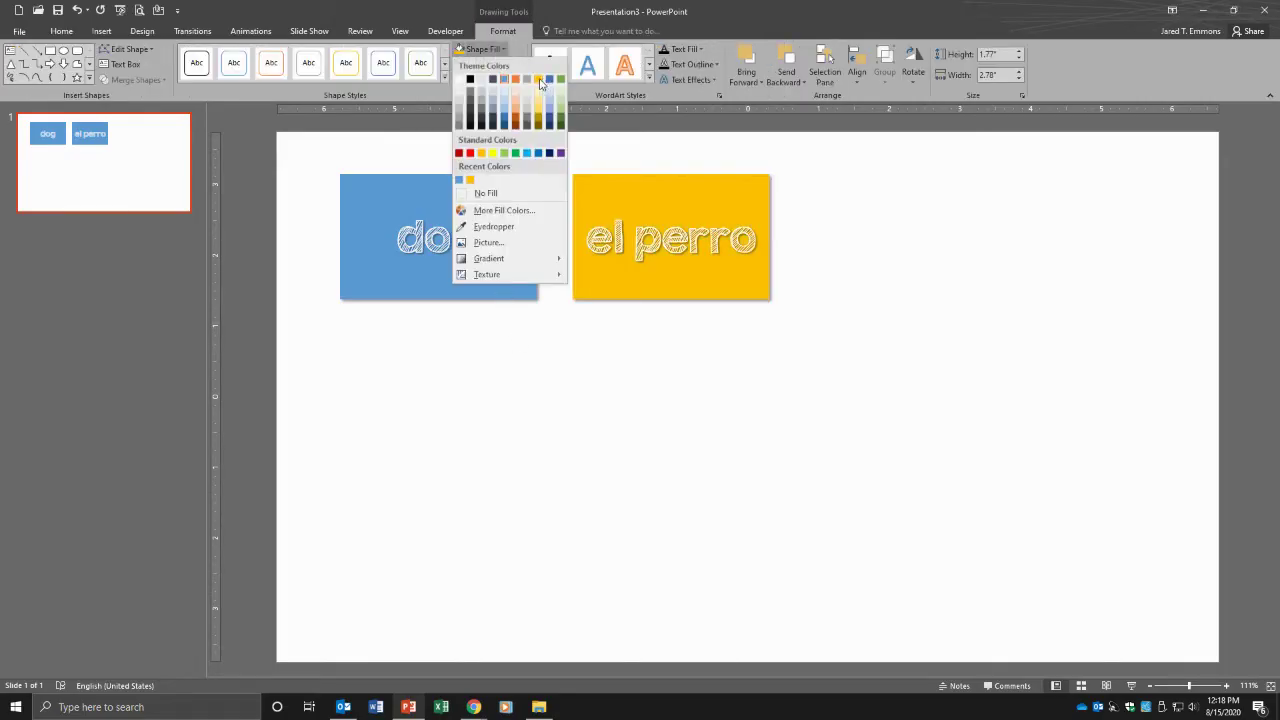
left_click(539, 80)
left_click(601, 396)
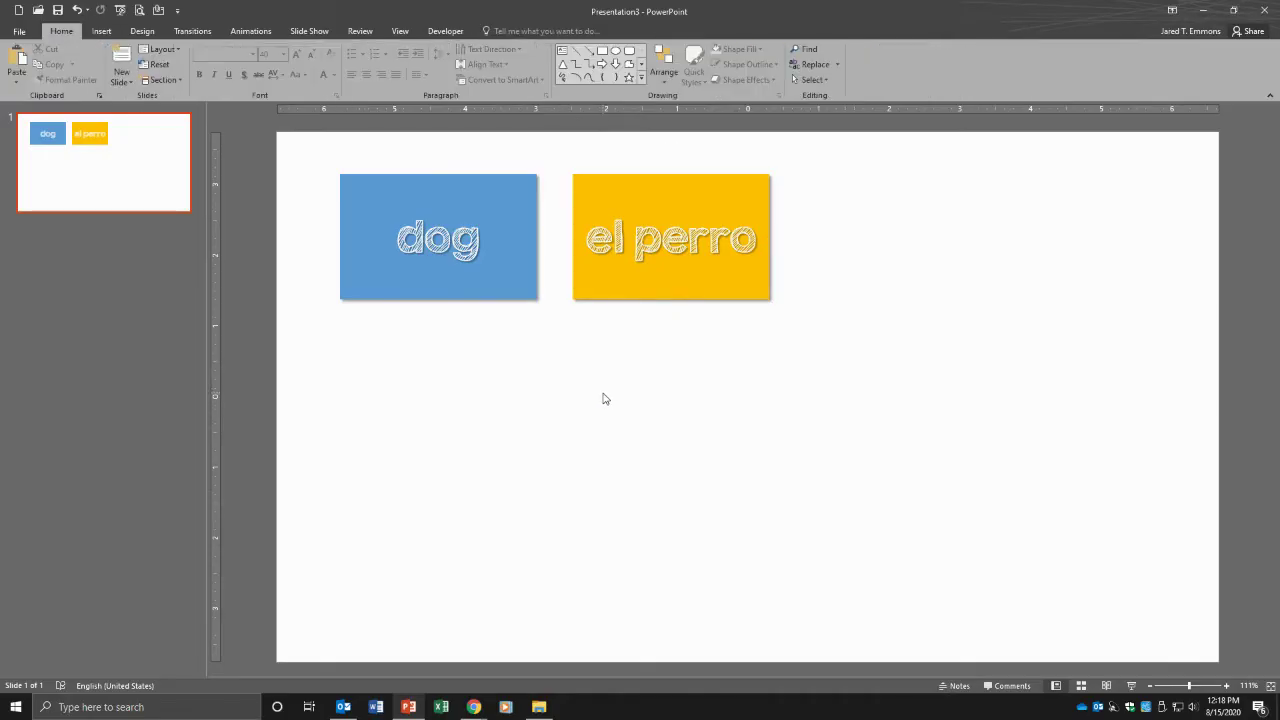
double_click(522, 290)
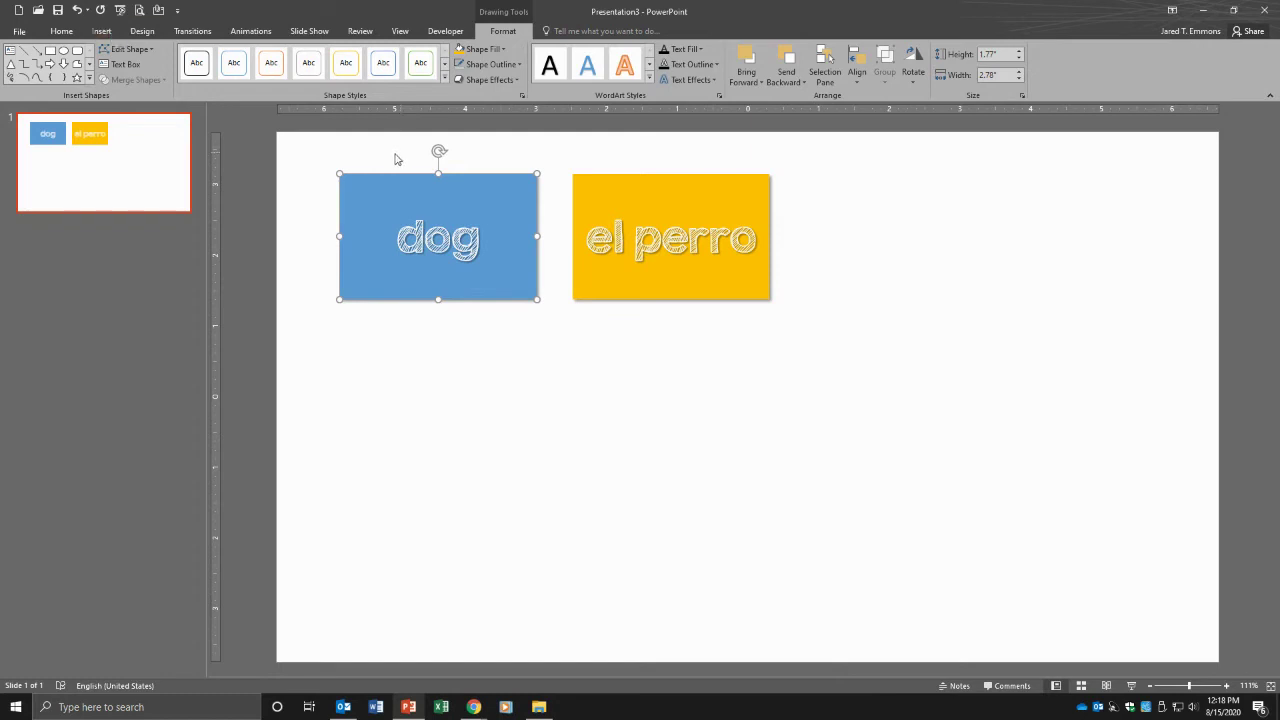
Apply the Collapse exit effect to the dog card from More Exit Effects.
left_click(263, 33)
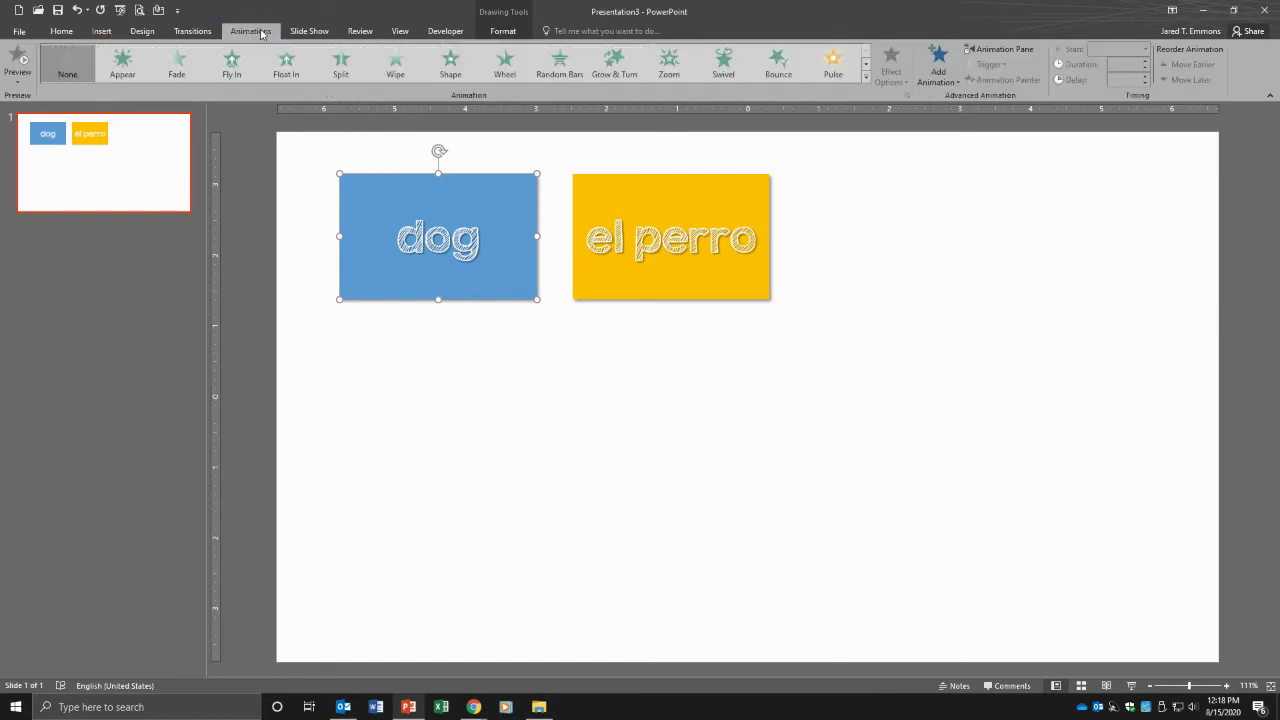
left_click(866, 77)
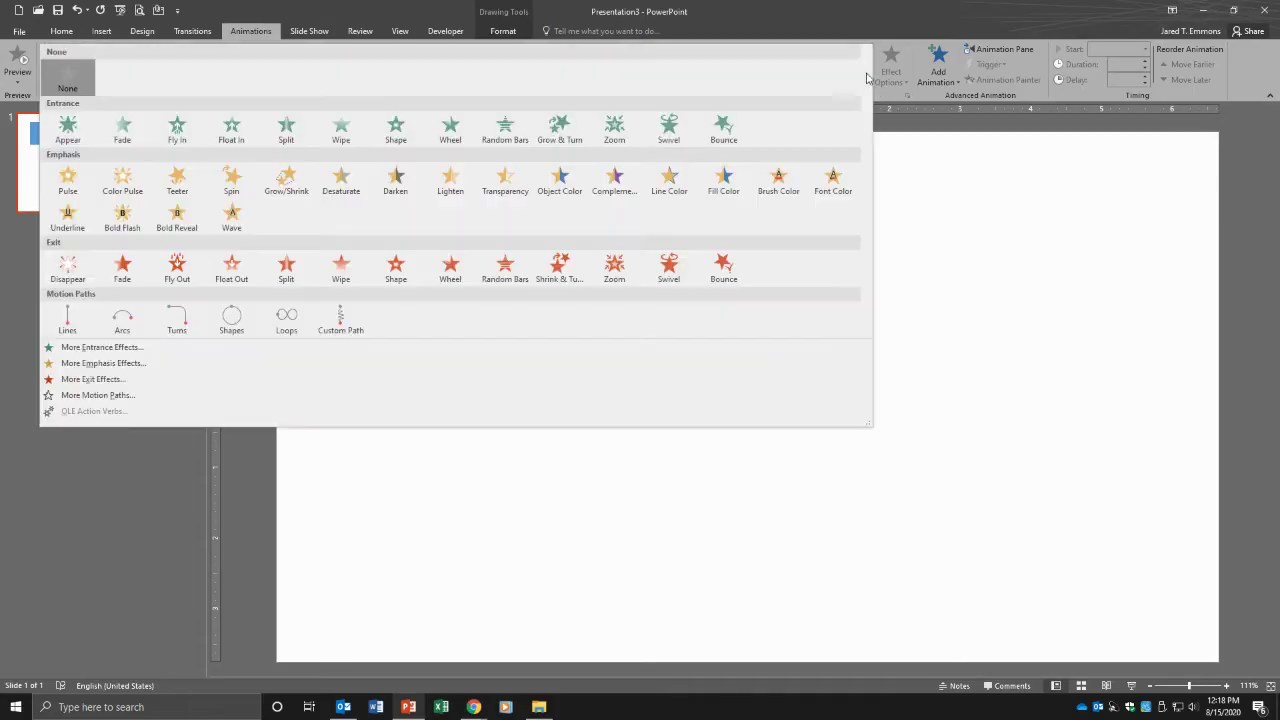
left_click(364, 379)
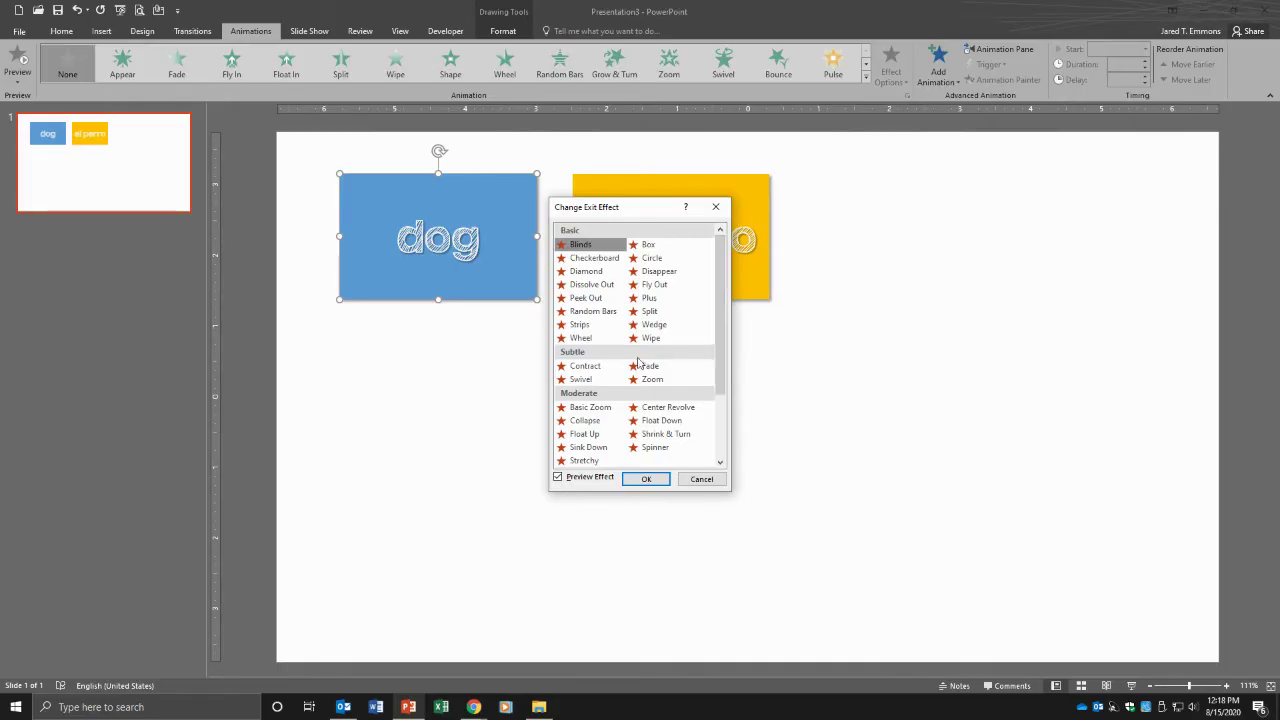
left_click(606, 421)
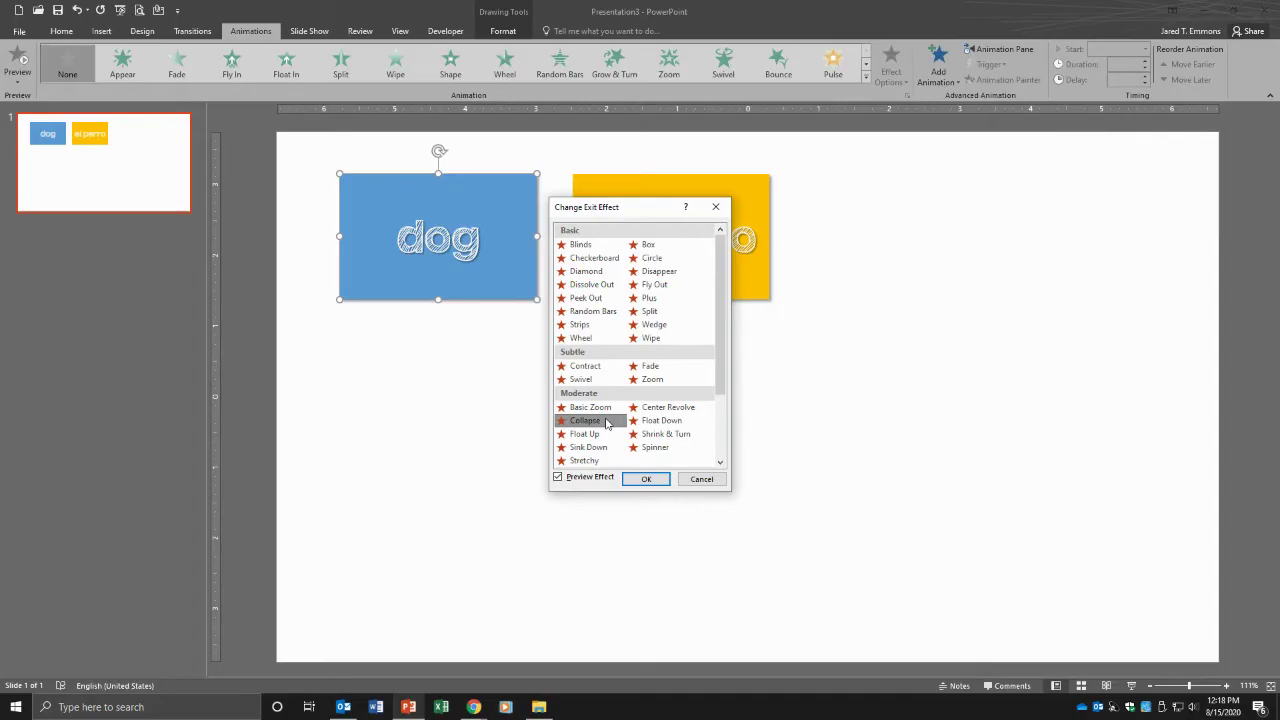
left_click(647, 479)
Pick the Stretch entrance effect for the el perro card from More Entrance Effects.
left_click(643, 198)
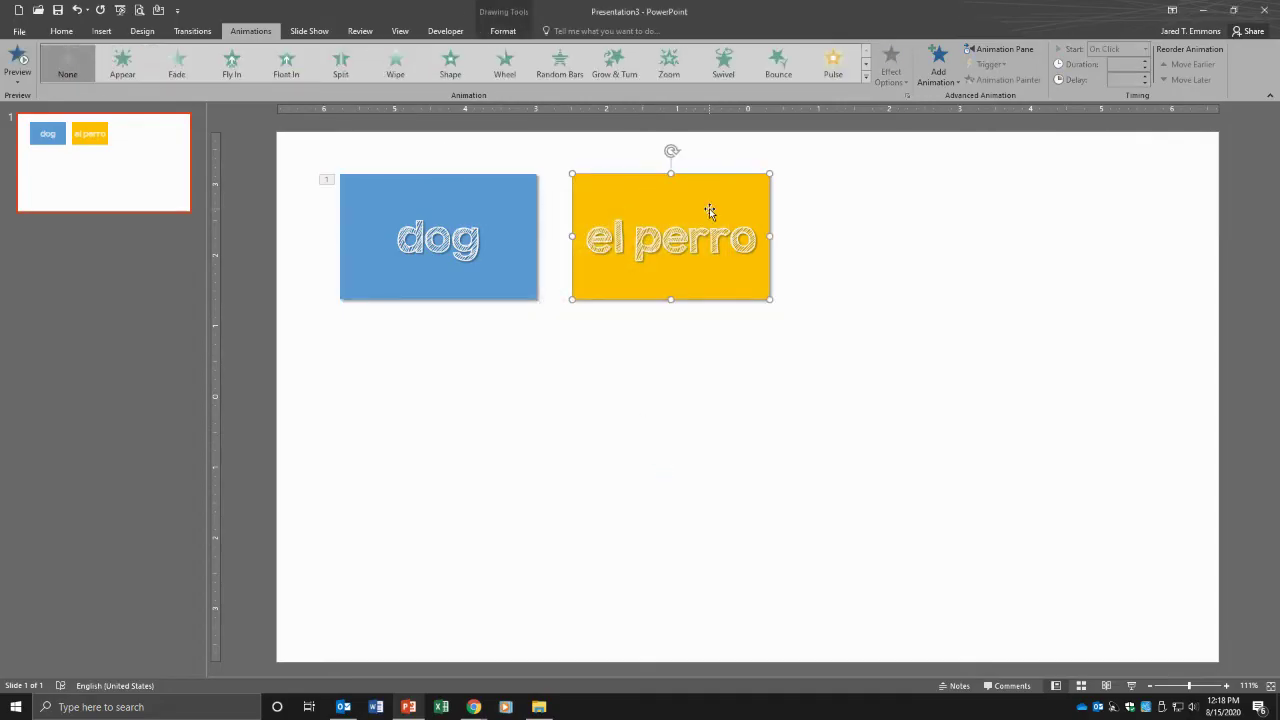
left_click(866, 78)
left_click(437, 349)
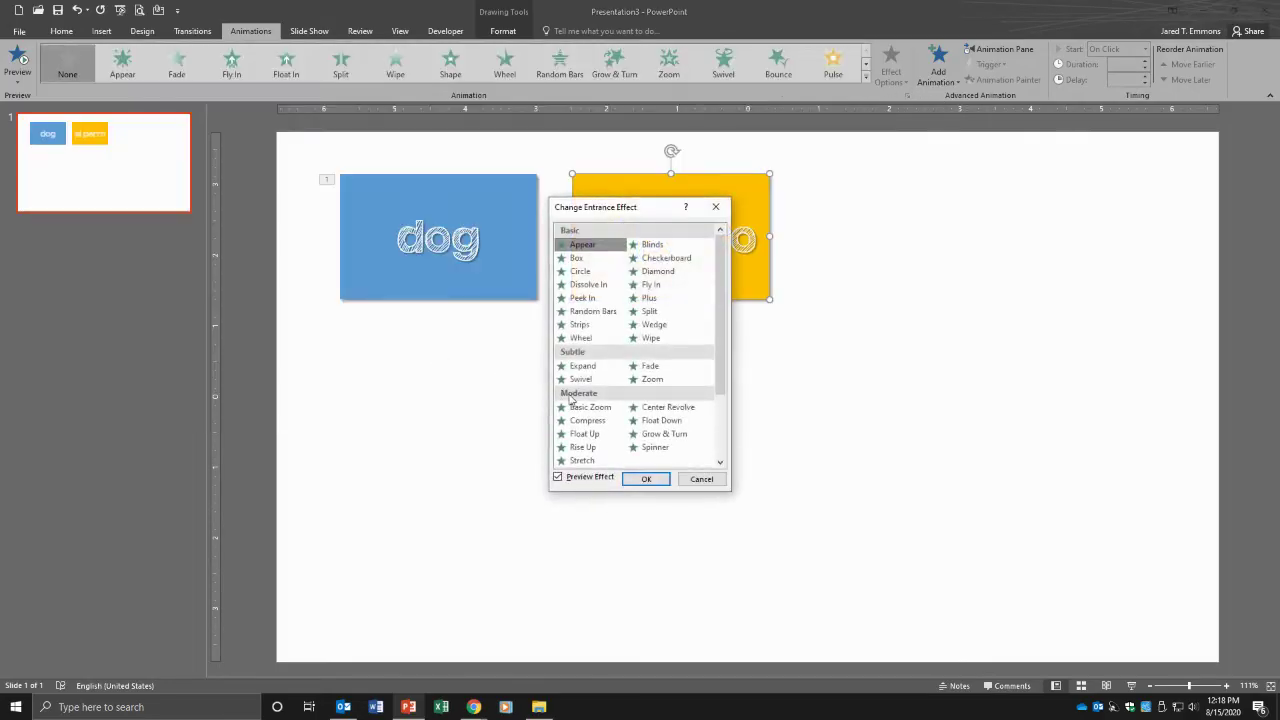
left_click(580, 367)
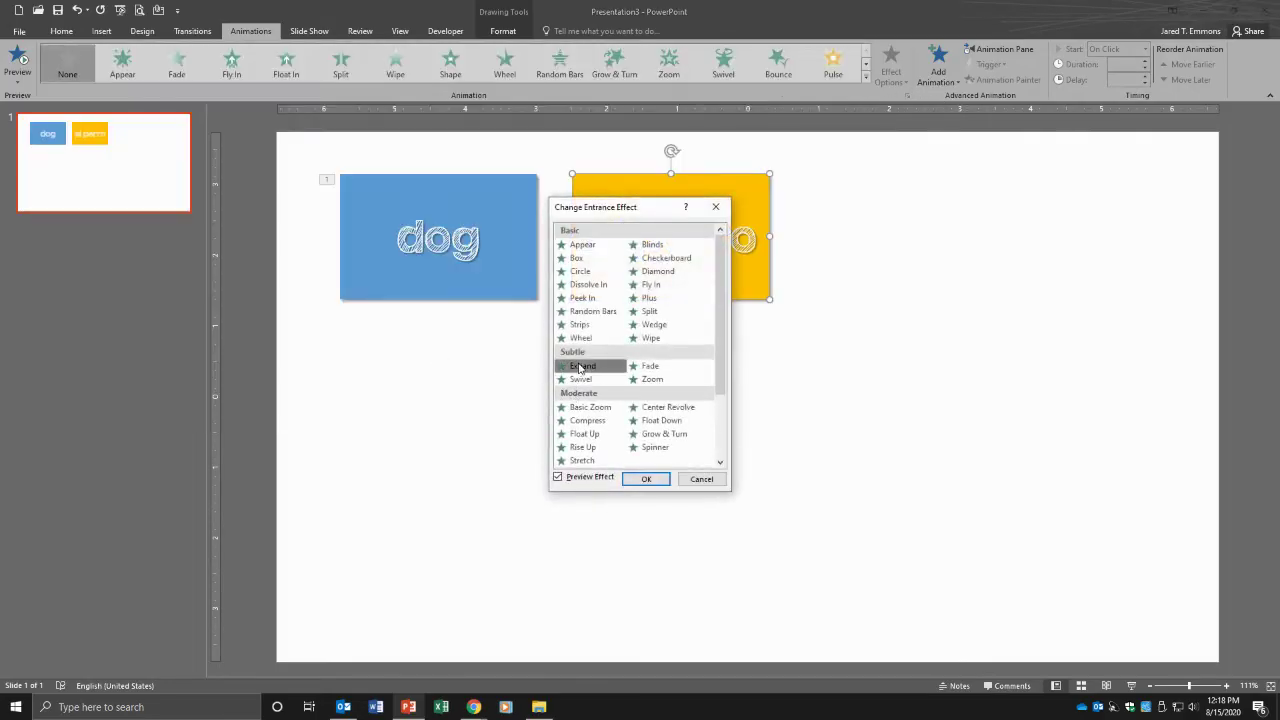
left_click(595, 461)
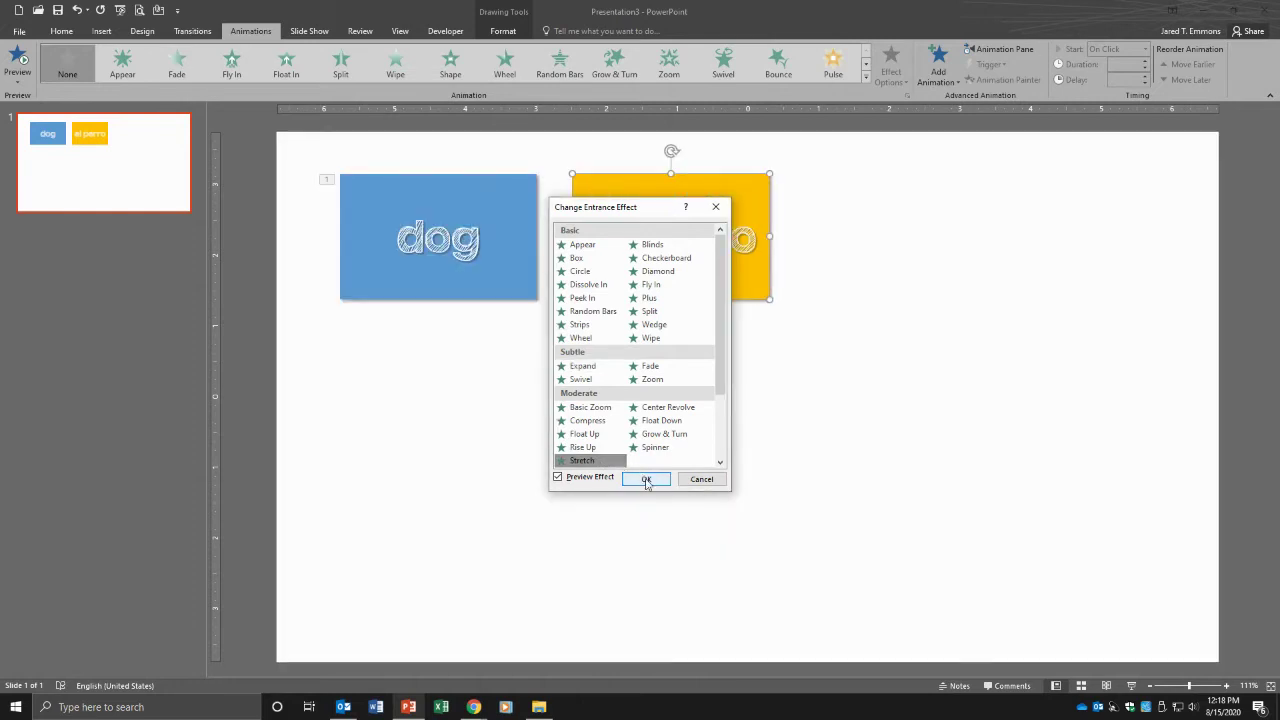
Confirm Stretch, open the Animation Pane, and play both card animations.
left_click(646, 480)
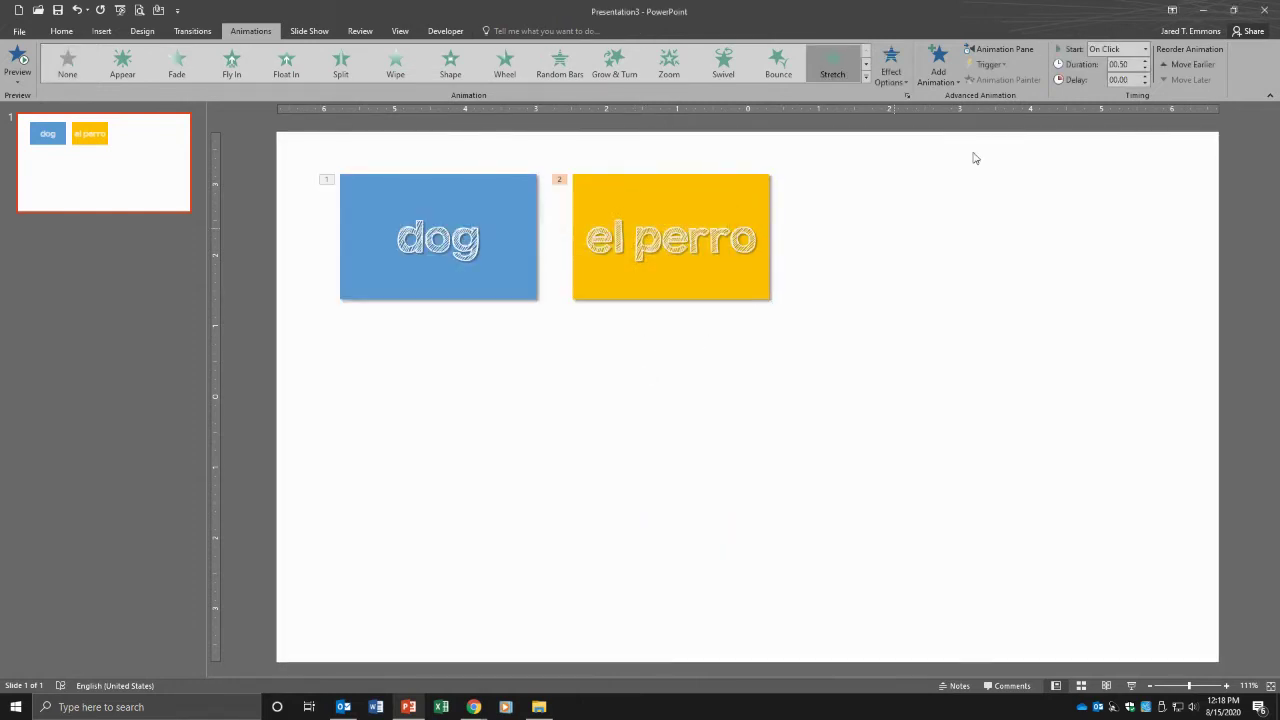
left_click(997, 49)
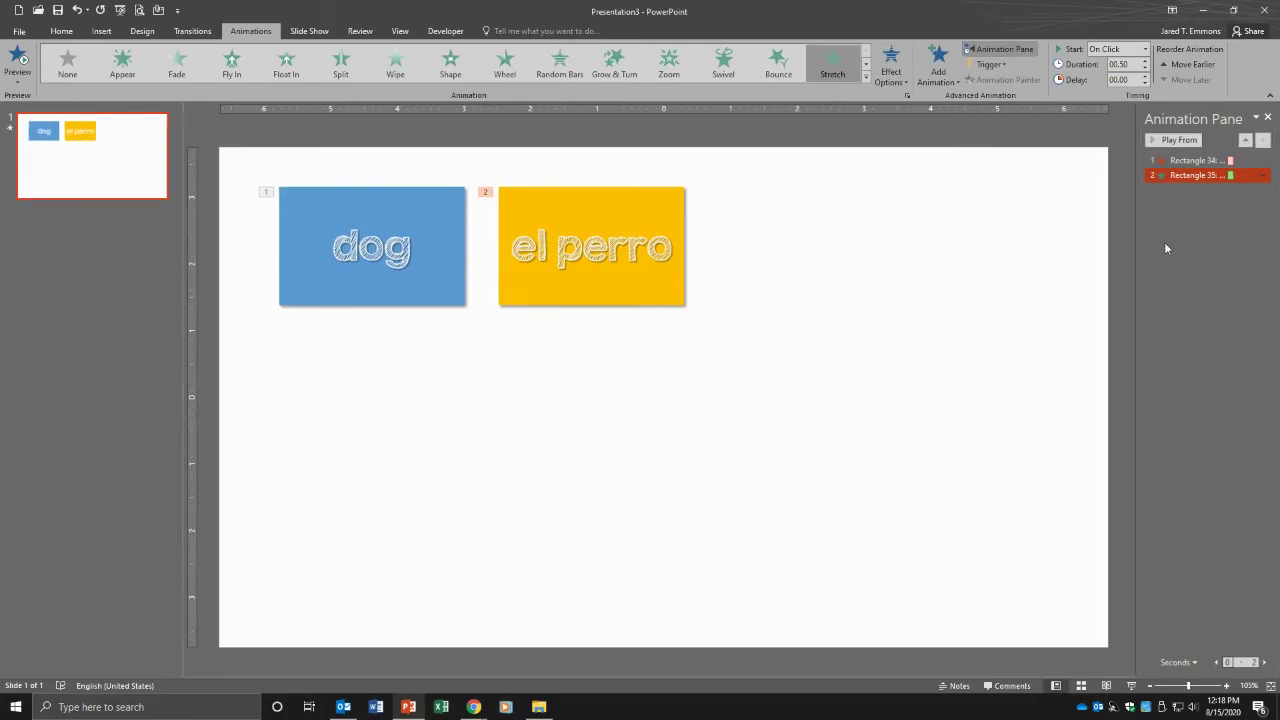
left_click(1054, 214)
left_click(1160, 141)
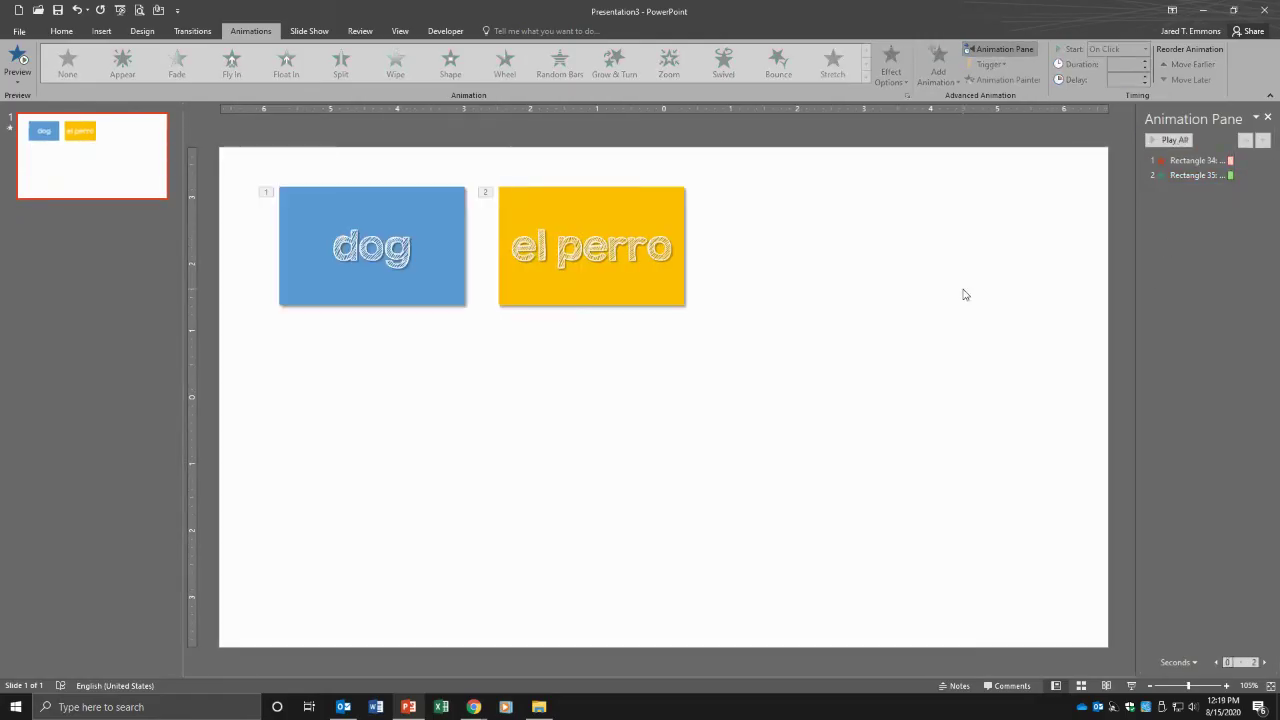
Move the dog card onto el perro, bring it forward, and preview the flip.
left_click_drag(458, 266, 672, 262)
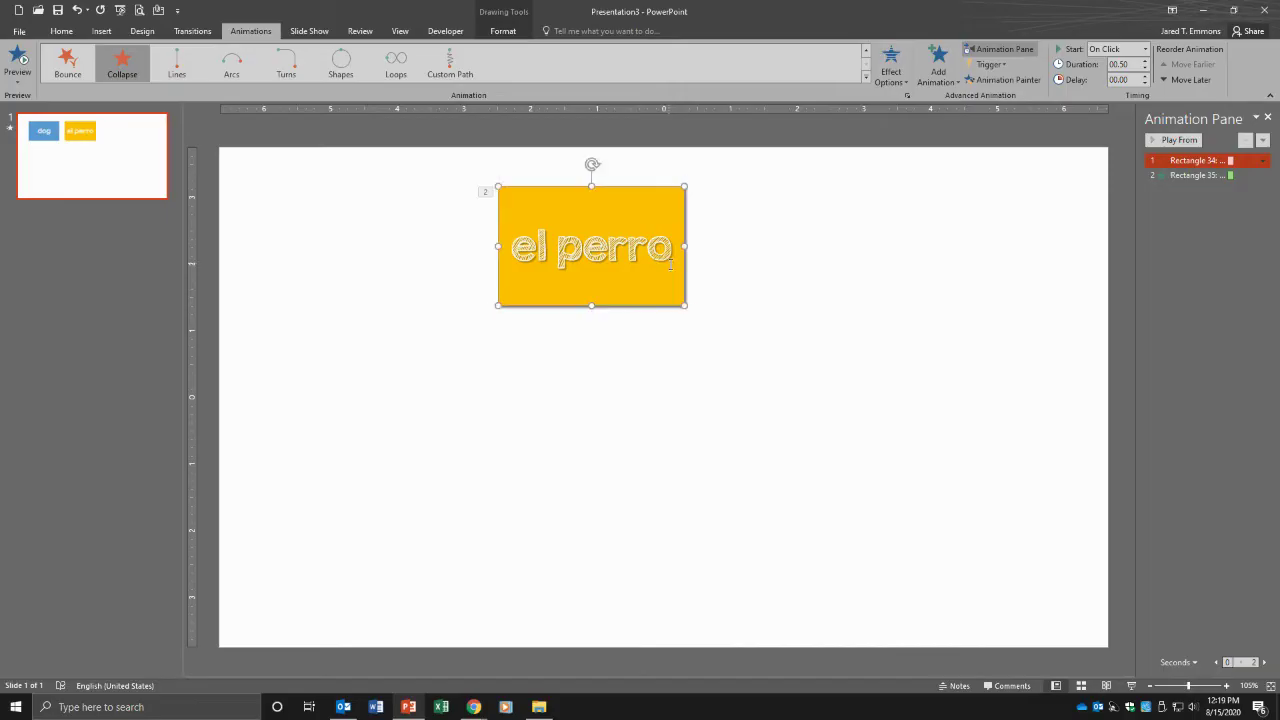
left_click(502, 31)
left_click(746, 62)
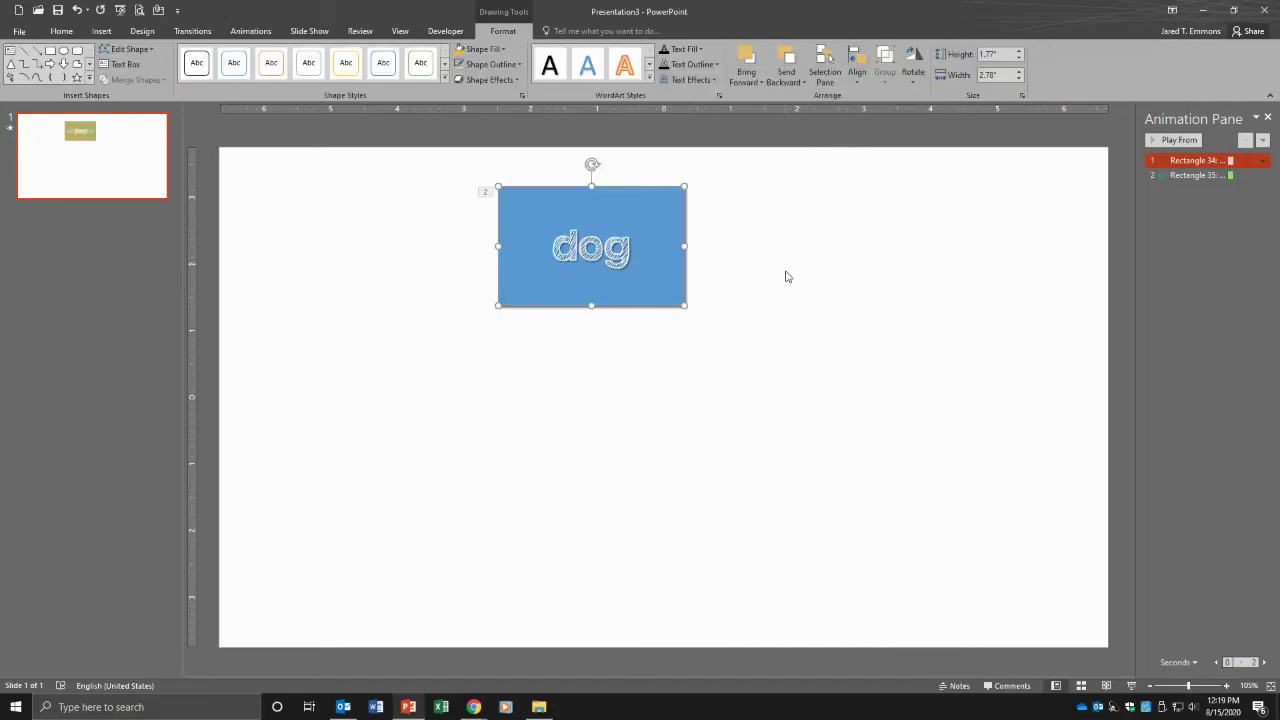
left_click(785, 278)
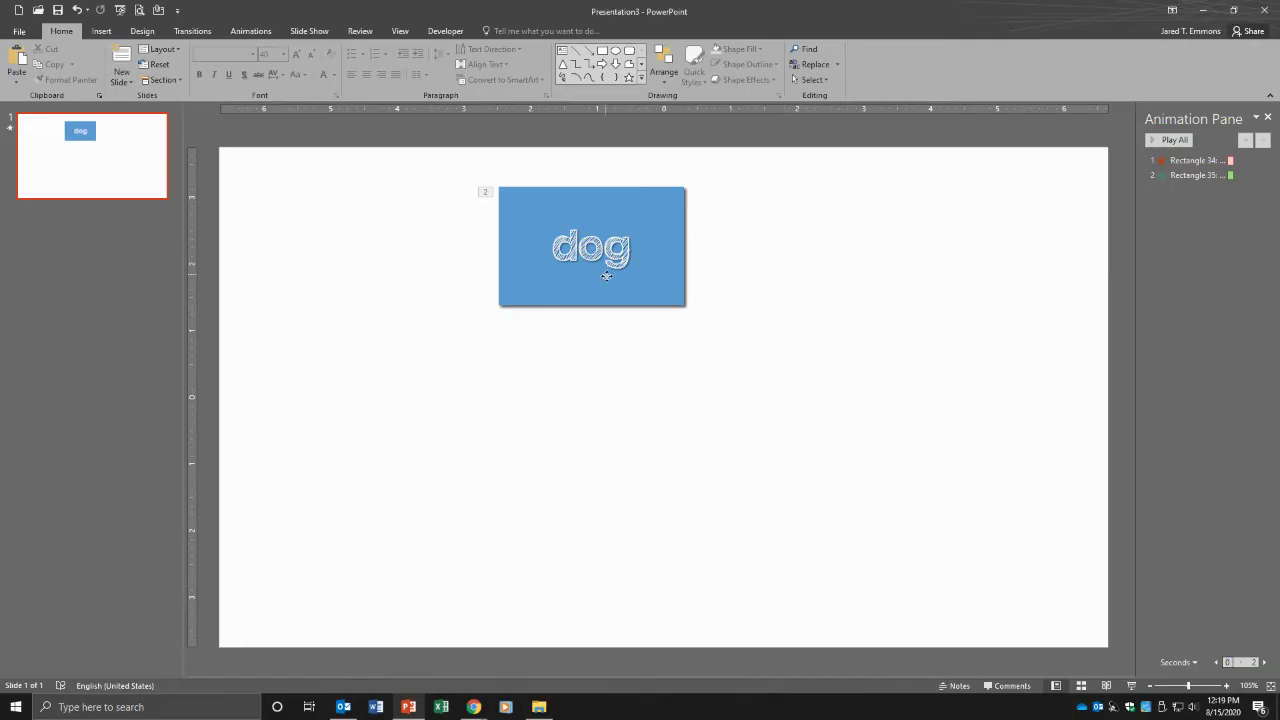
left_click_drag(603, 271, 641, 318)
key("ctrl+z")
left_click(1171, 141)
left_click(667, 290)
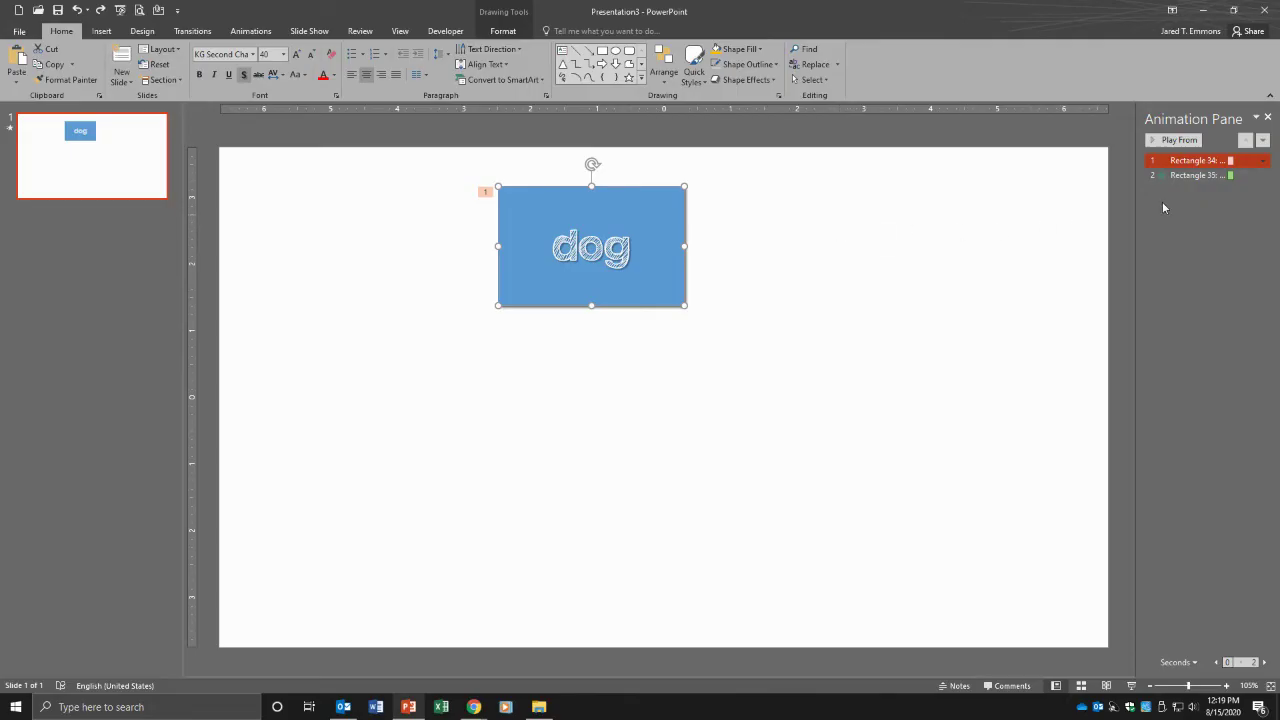
Open the Selection Pane and rename Rectangle 34 to 'dog'.
left_click(811, 79)
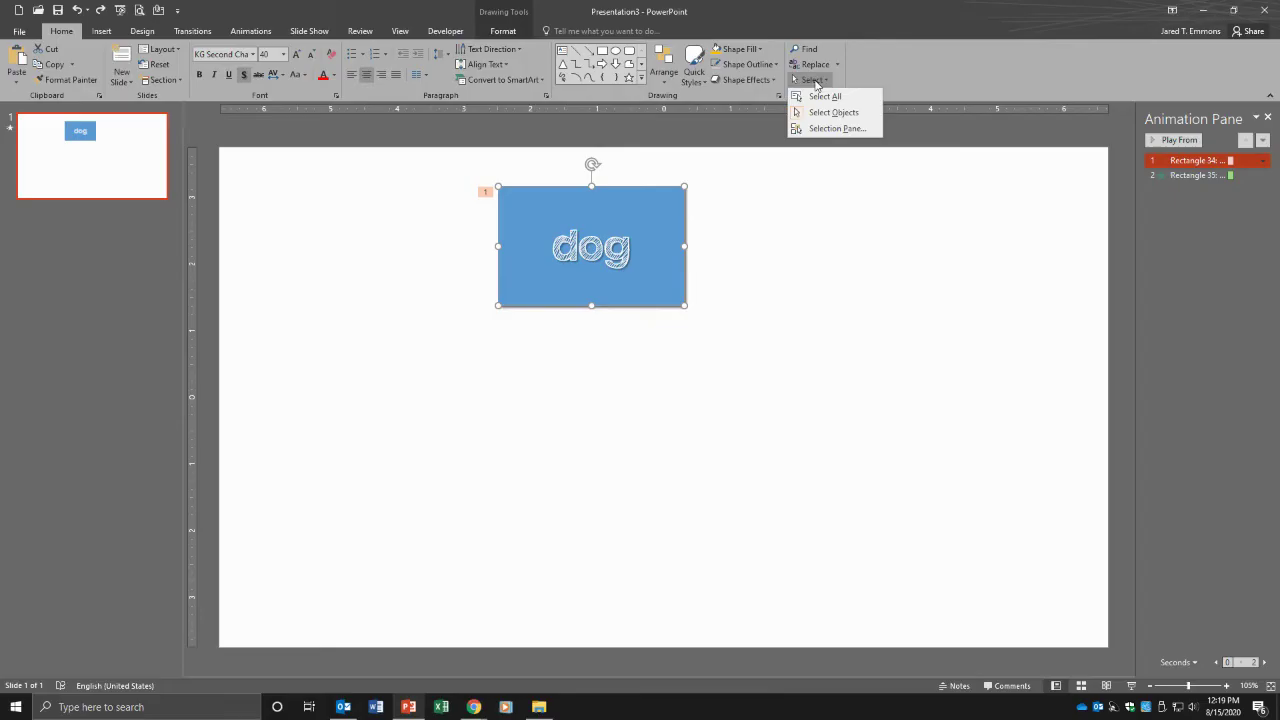
left_click(832, 128)
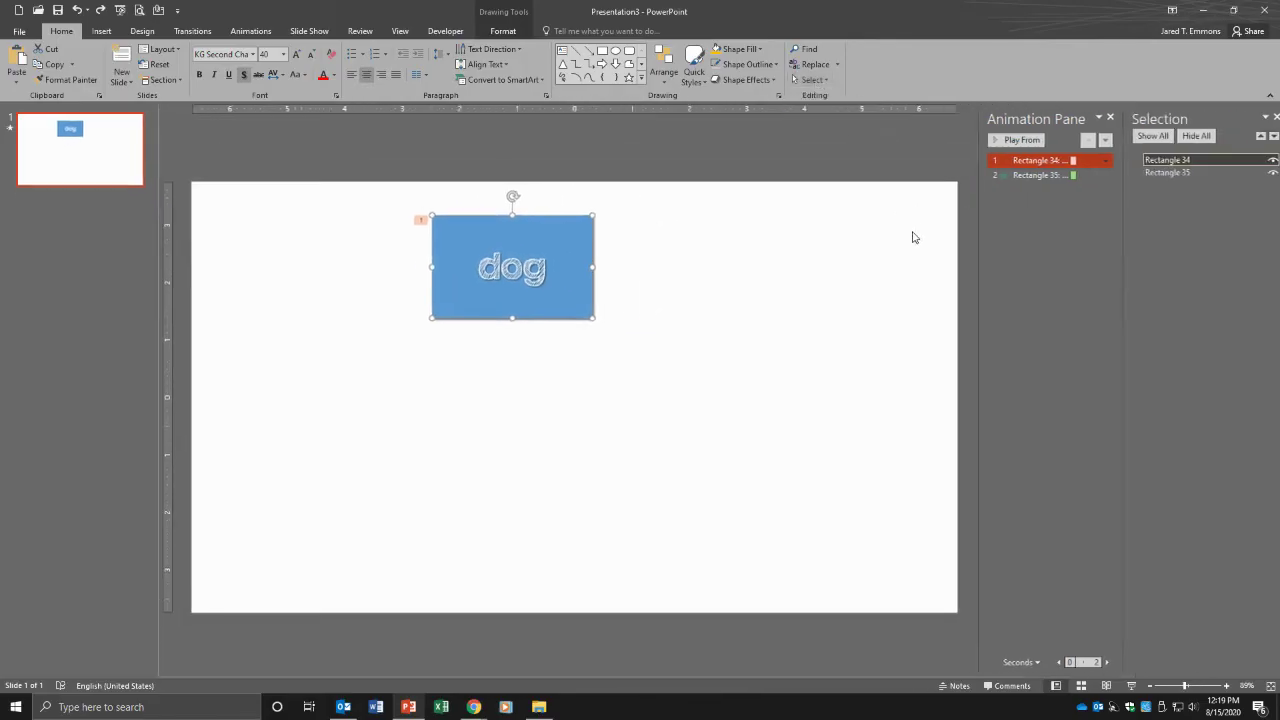
left_click(1156, 166)
key("ctrl+a")
type("dog")
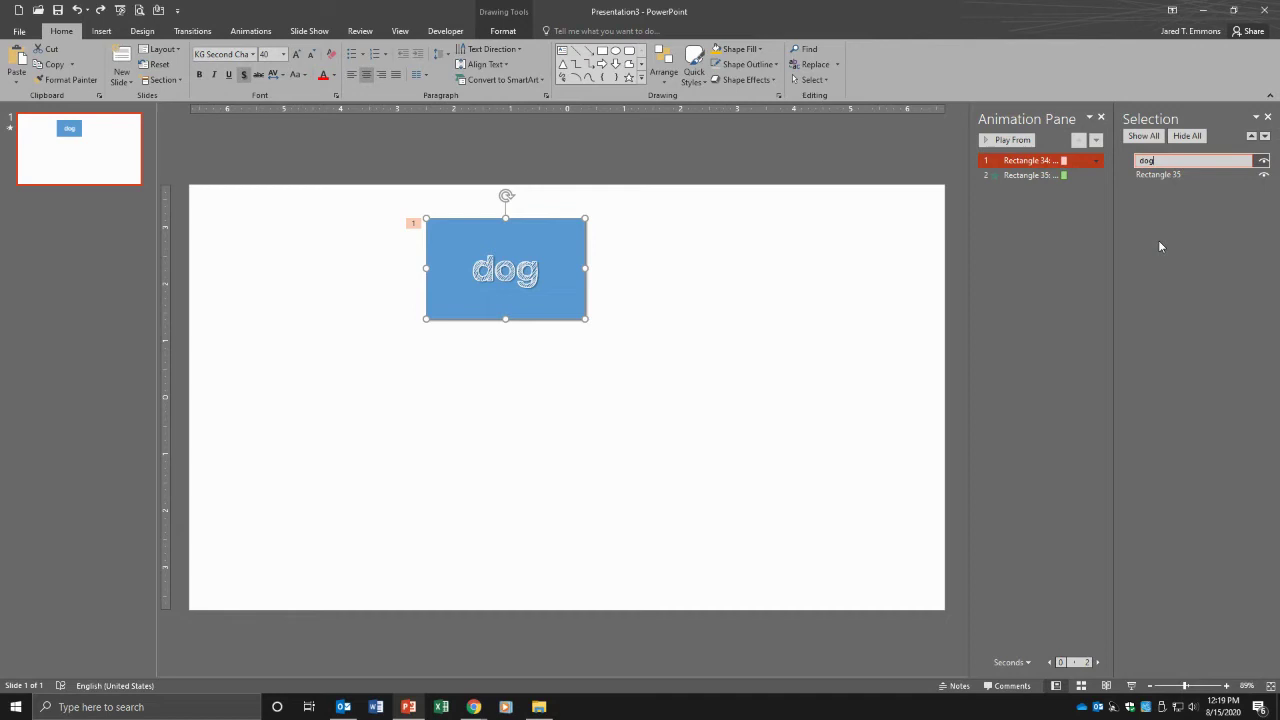
key("Return")
Rename Rectangle 35 to 'el perro' and close the Selection pane.
left_click(1150, 173)
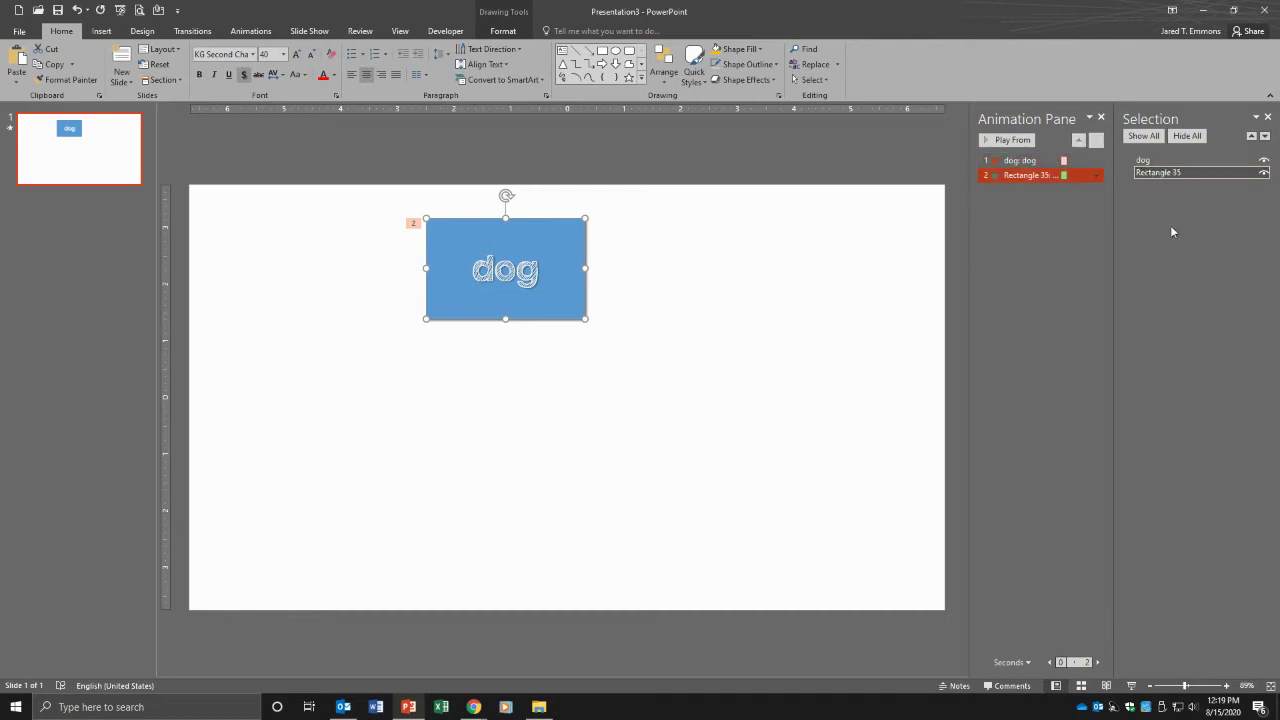
left_click(1190, 173)
left_click_drag(1190, 173, 1099, 188)
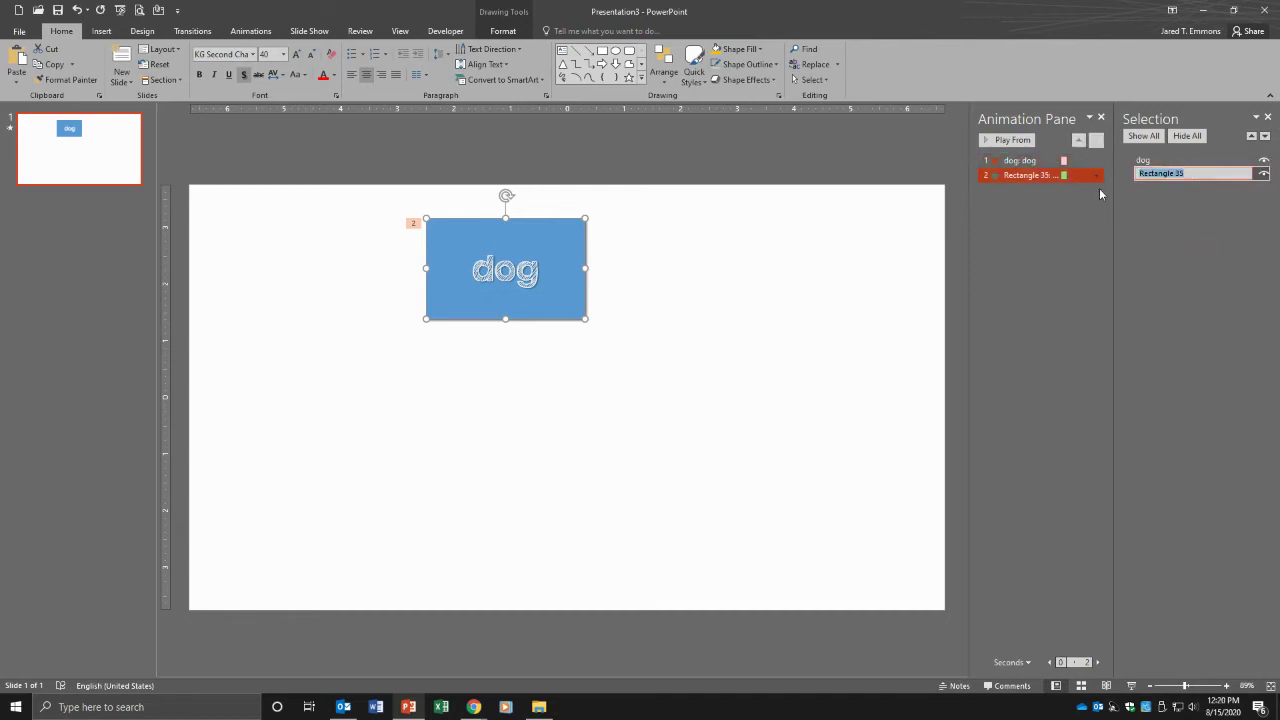
type("el perro")
key("Return")
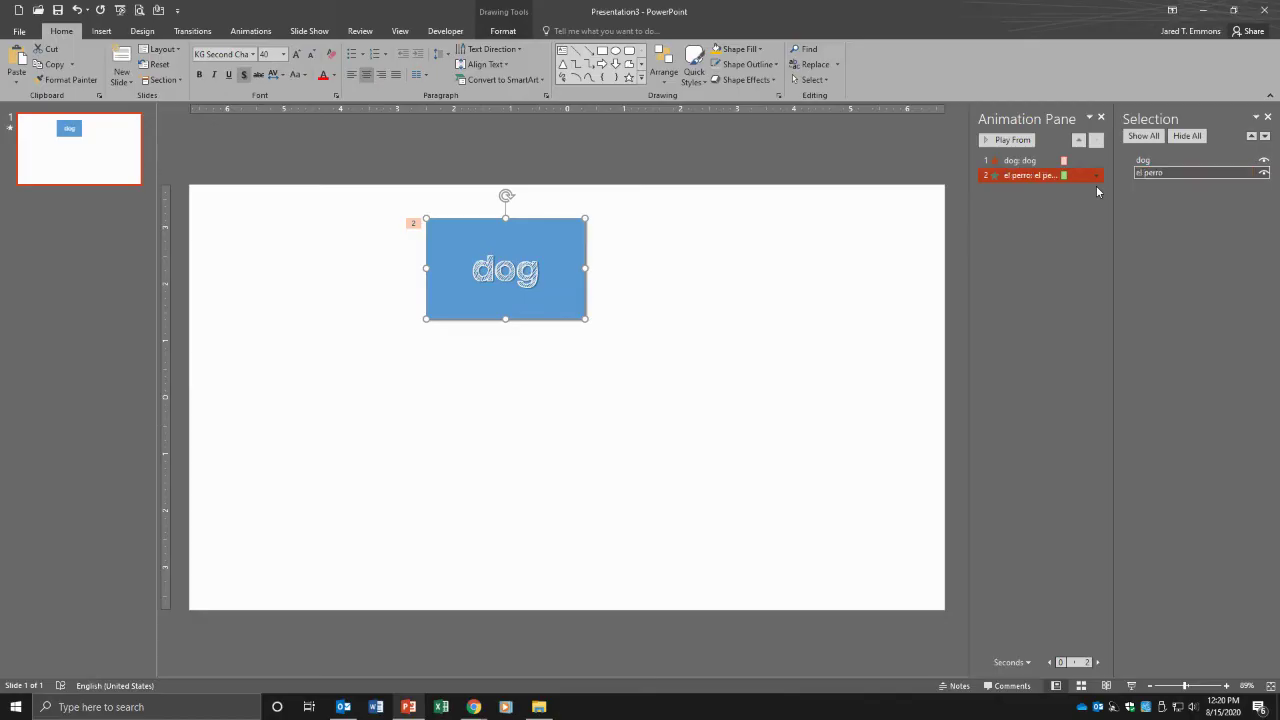
left_click(1008, 176)
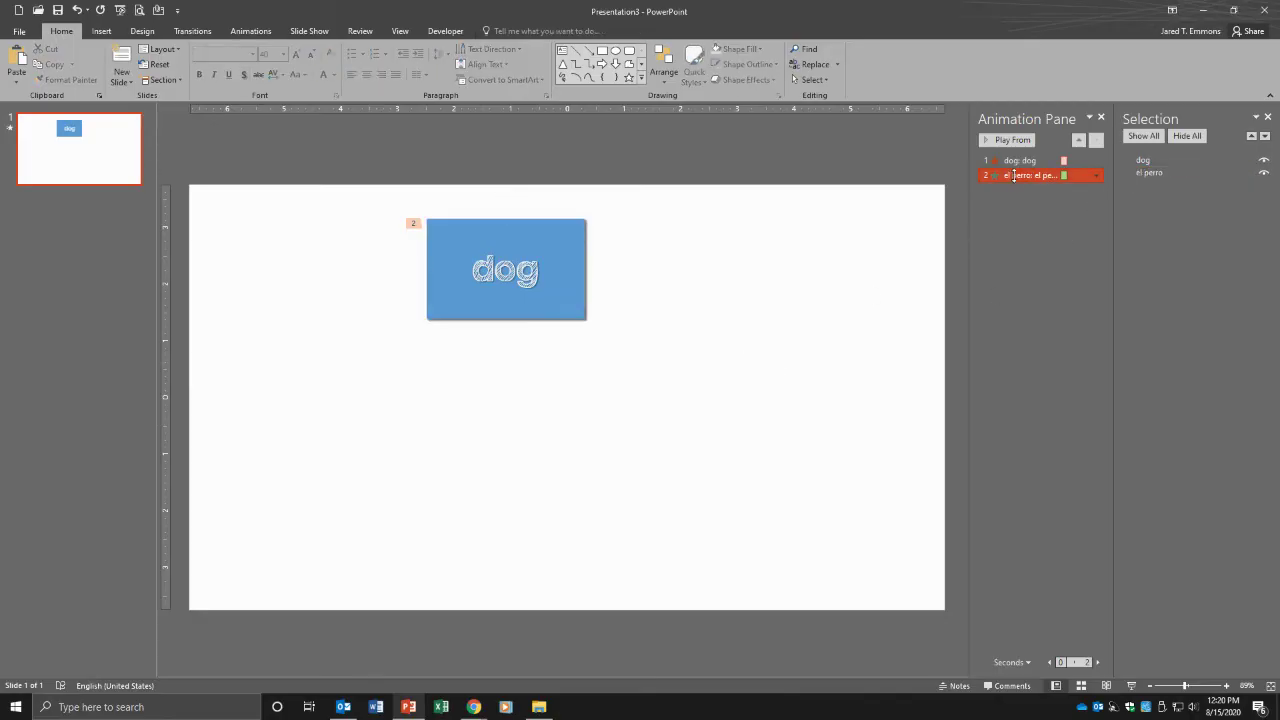
left_click(1267, 118)
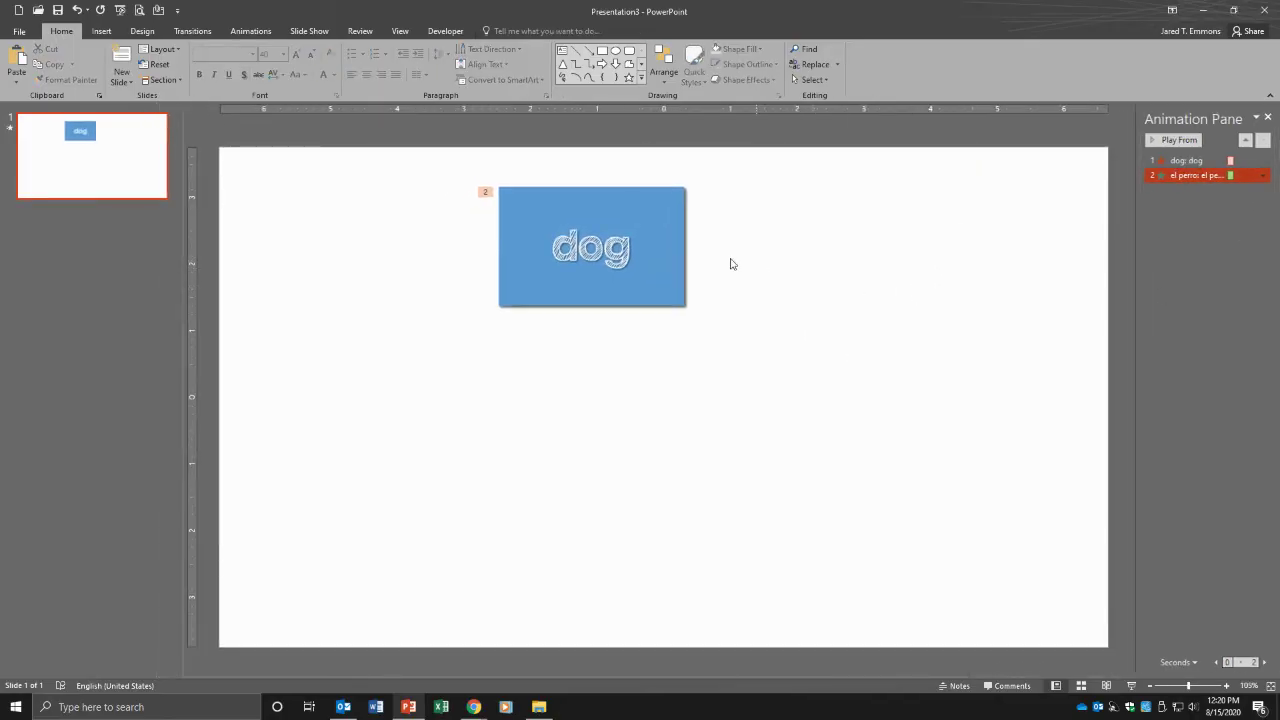
Set the dog card's Collapse exit to trigger On Click of the dog card itself.
left_click(654, 253)
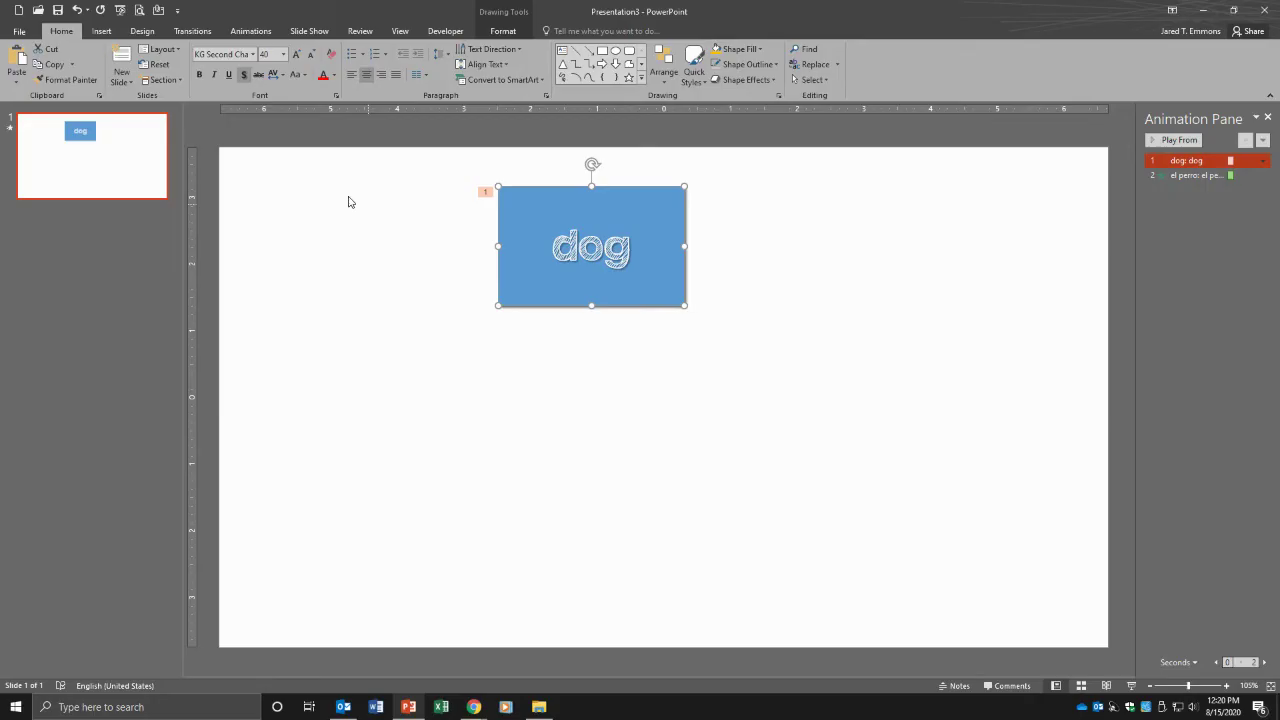
left_click(248, 35)
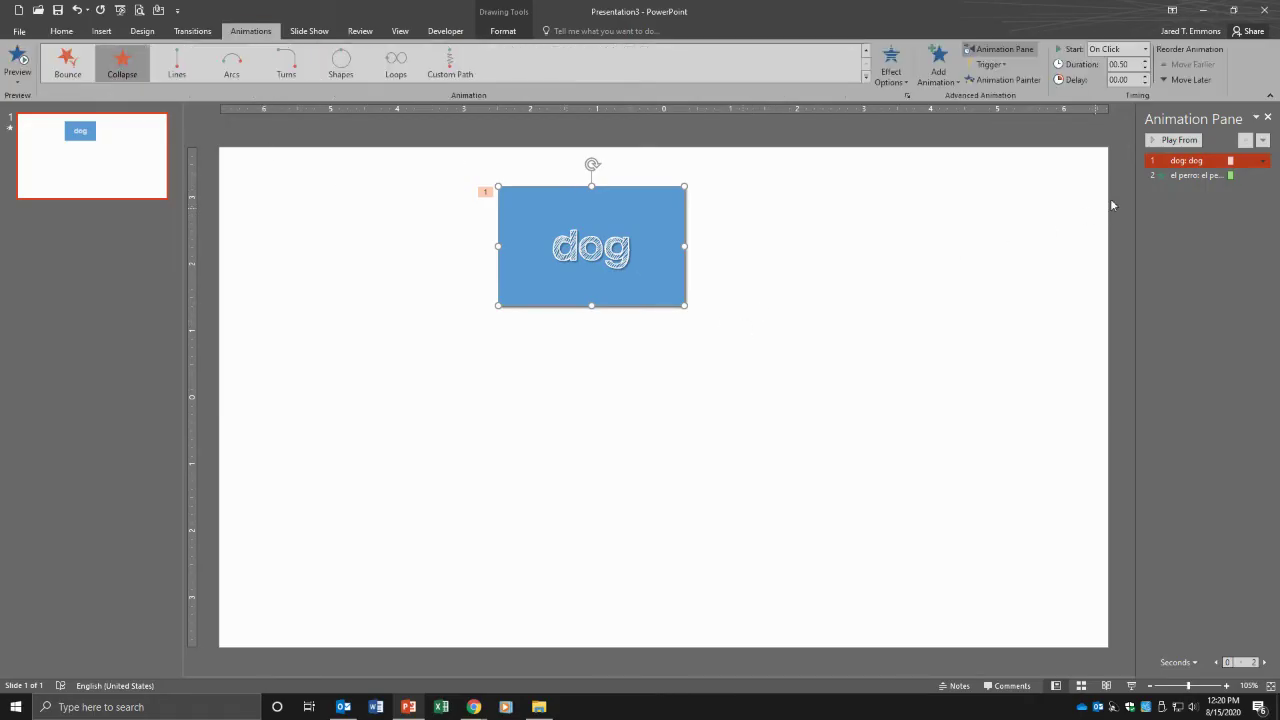
left_click(1190, 160)
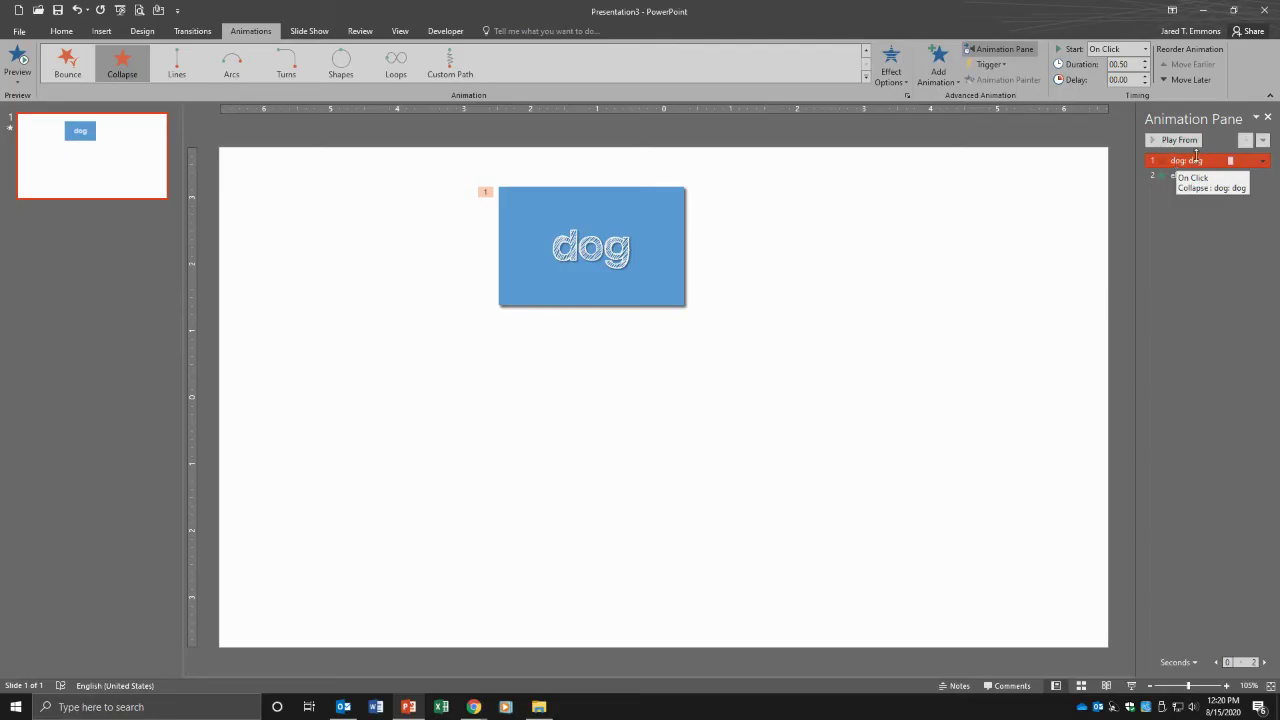
left_click(989, 65)
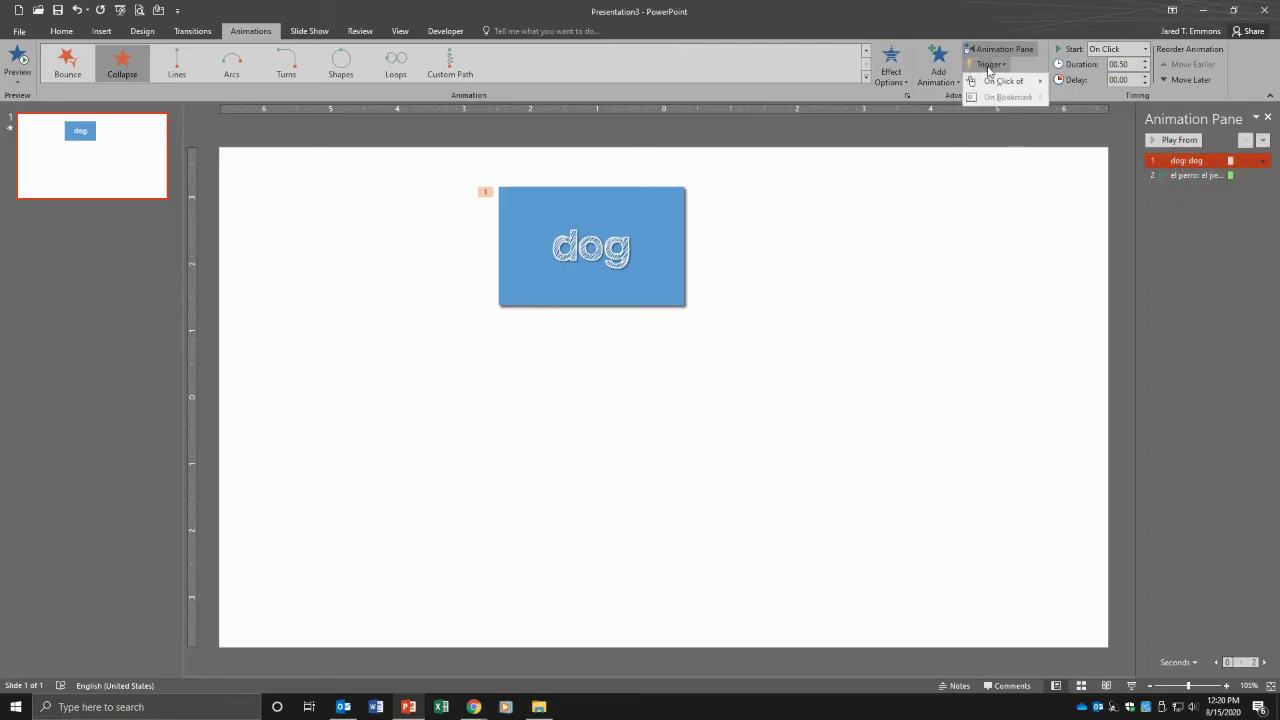
mouse_move(997, 86)
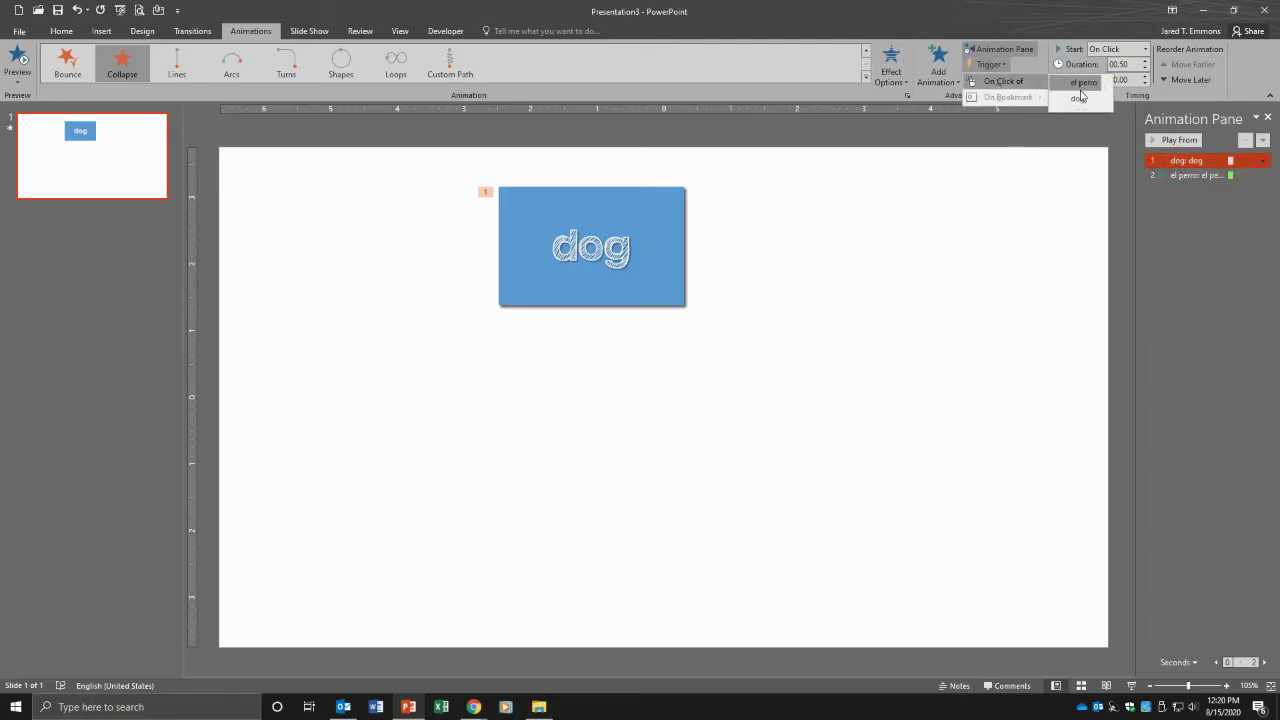
left_click(1078, 98)
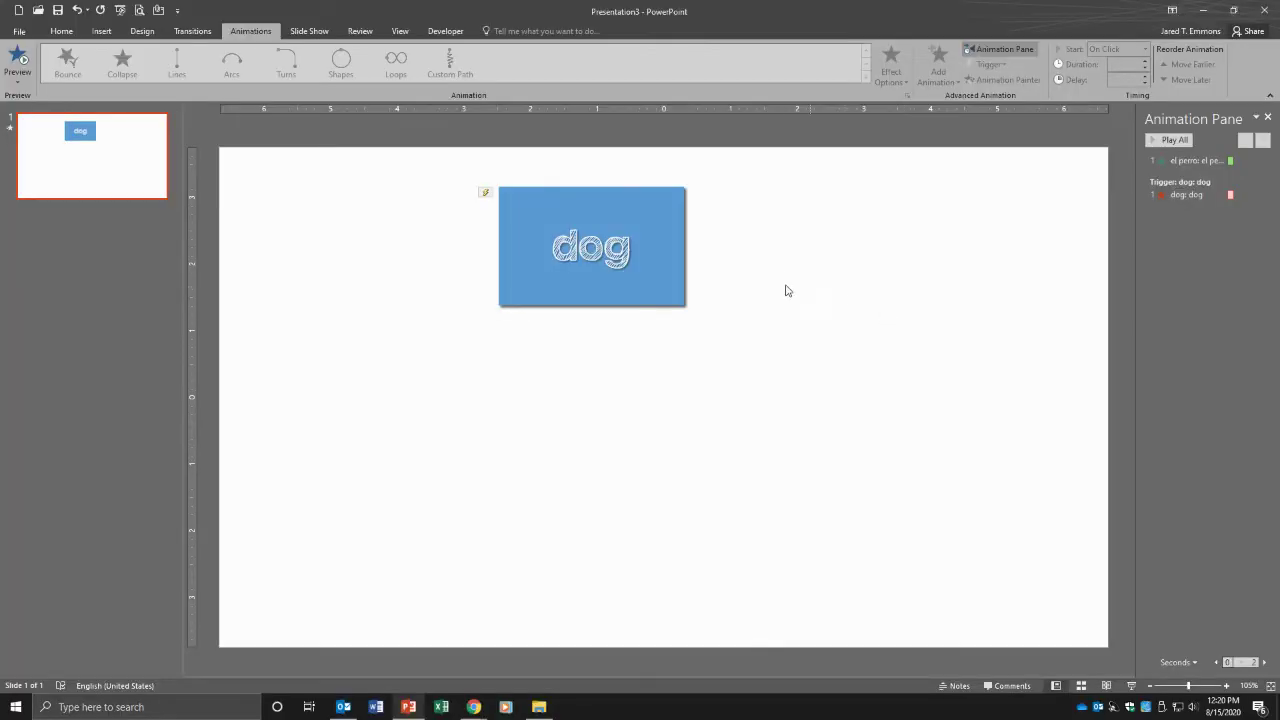
Move el perro's Stretch entrance under the dog trigger and set it to start After Previous.
left_click(1185, 161)
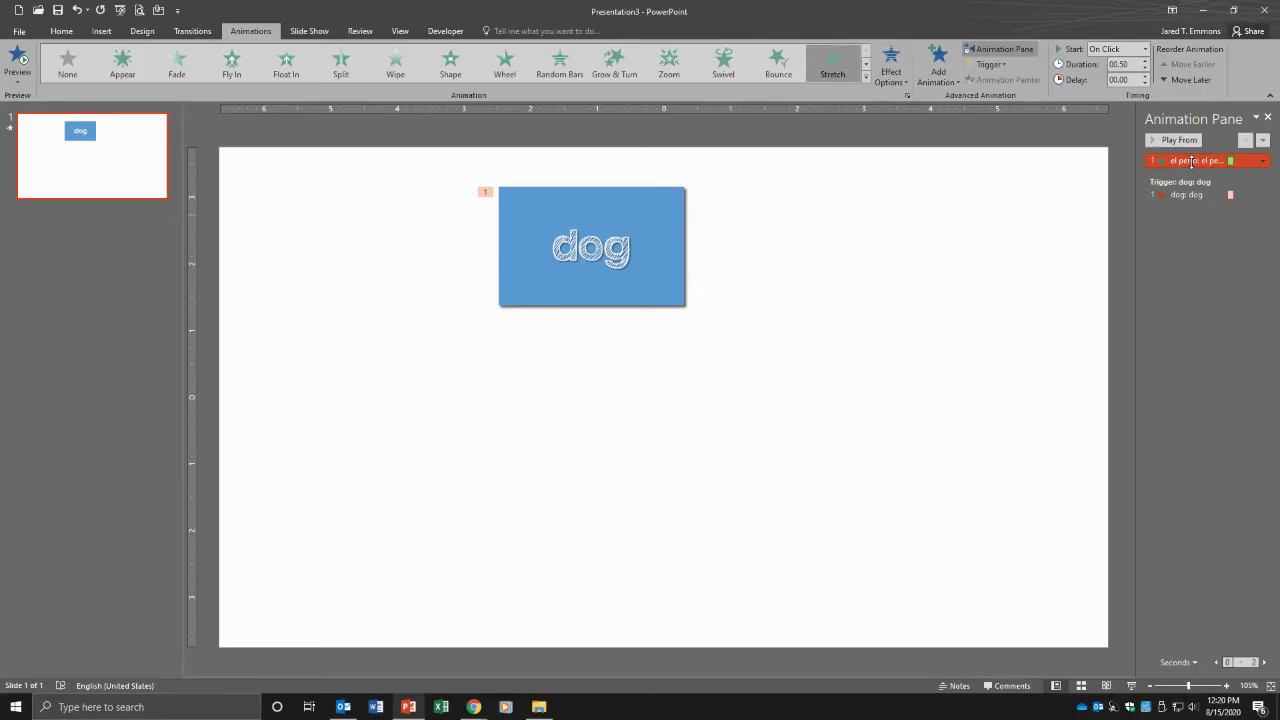
left_click_drag(1187, 194, 1198, 233)
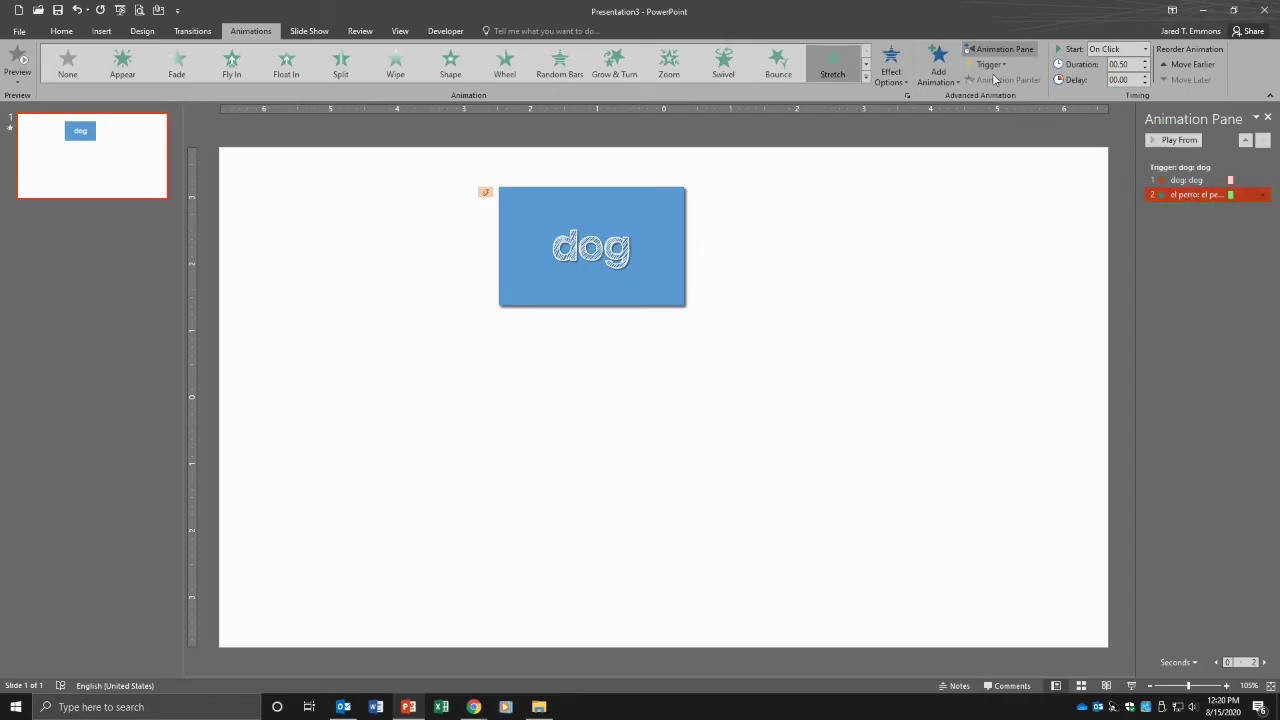
left_click(1145, 49)
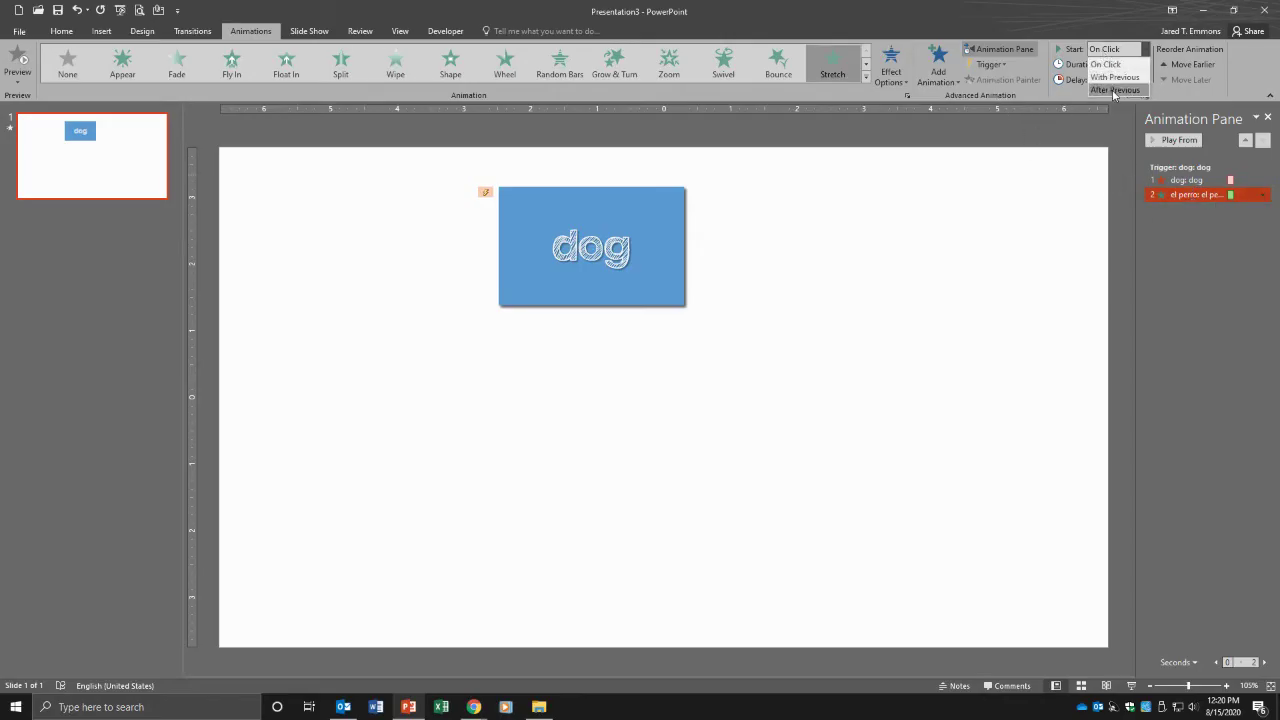
left_click(1110, 89)
left_click(1022, 231)
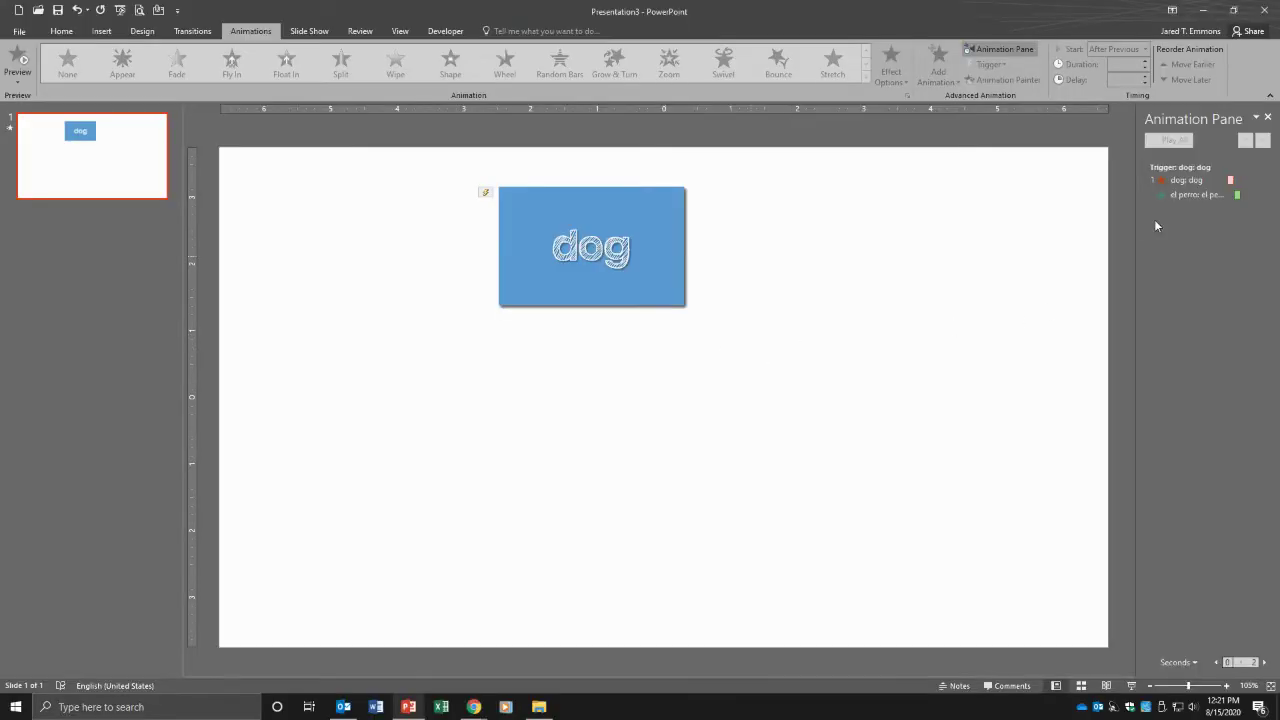
Add a Contract exit effect to the el perro card.
left_click(1187, 181)
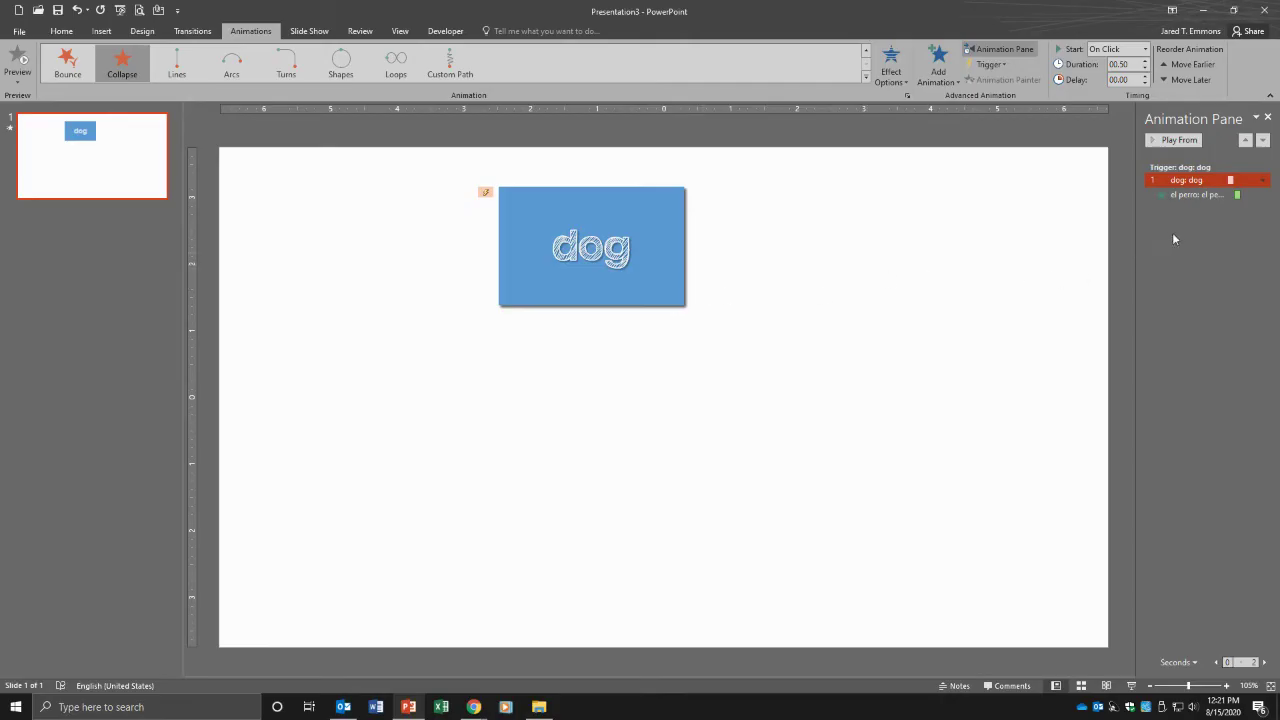
left_click(1186, 195)
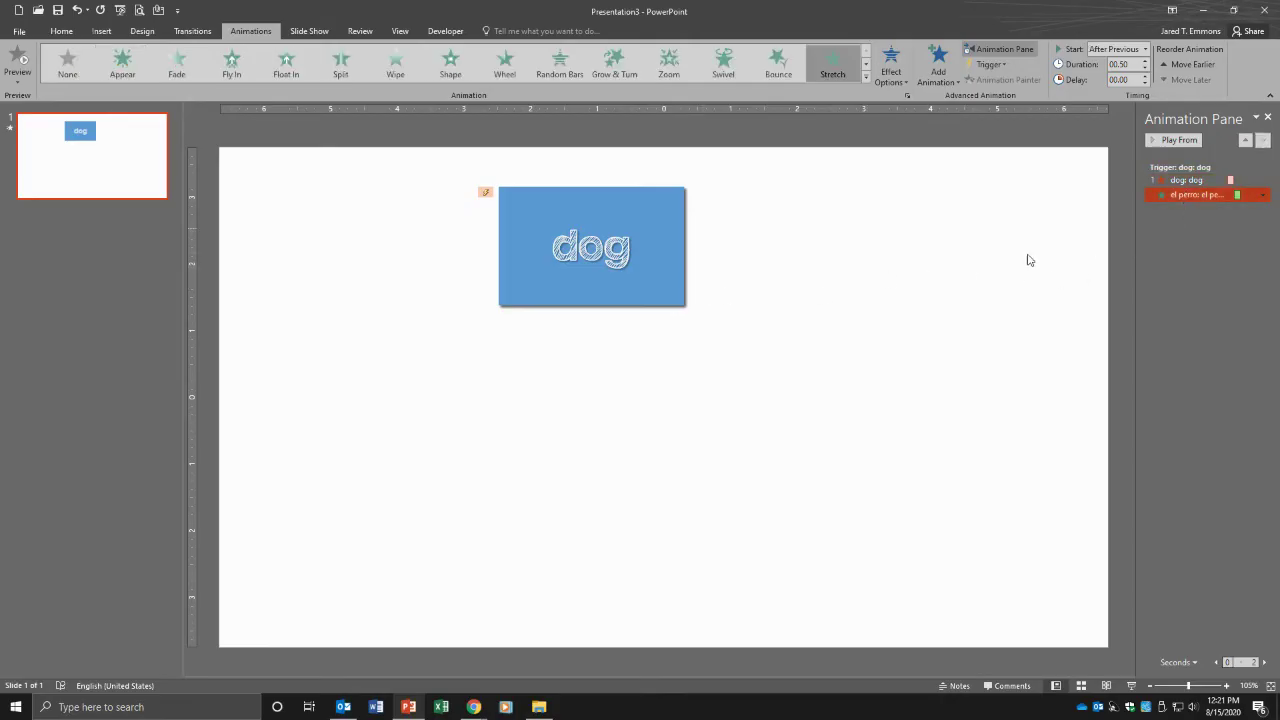
left_click(938, 68)
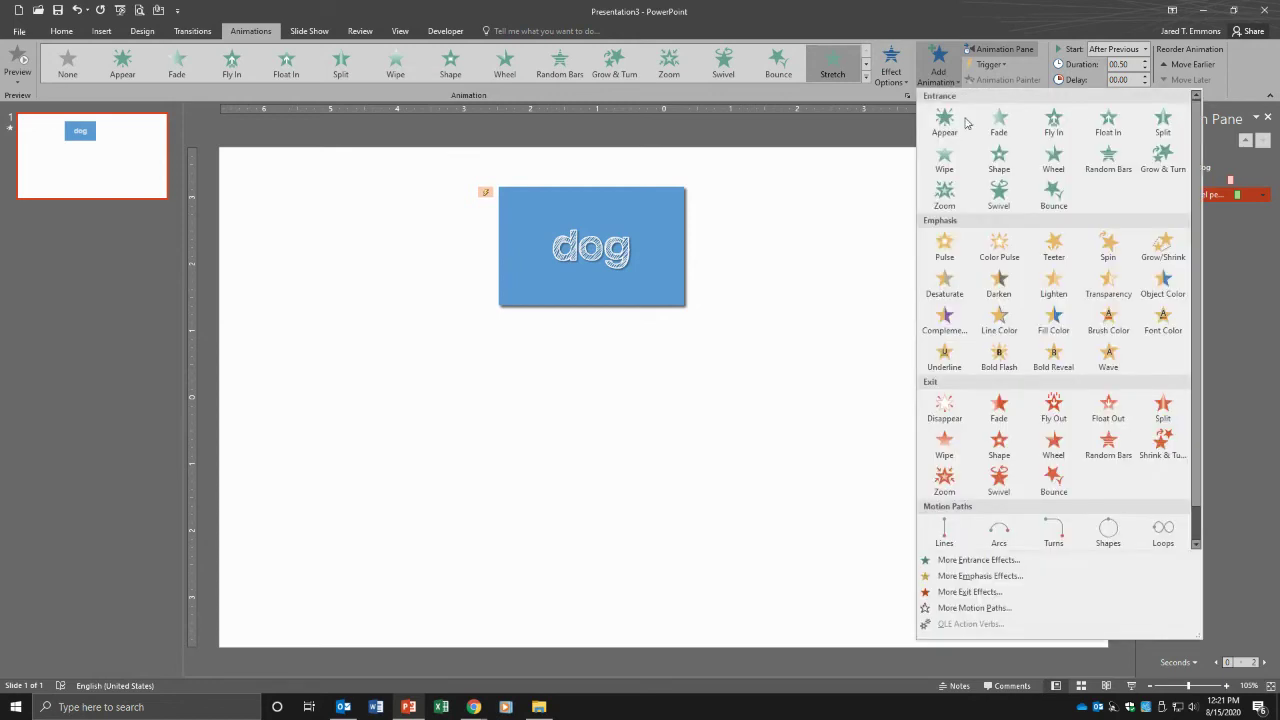
left_click(1022, 594)
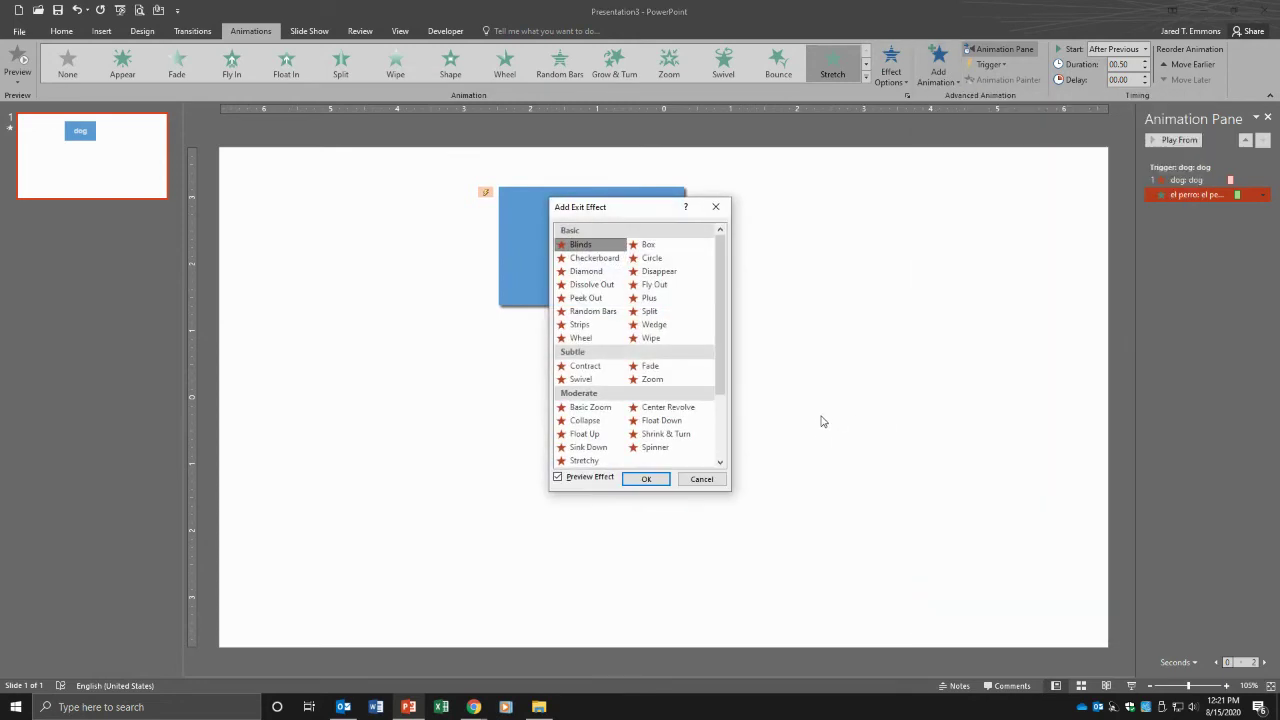
left_click(585, 366)
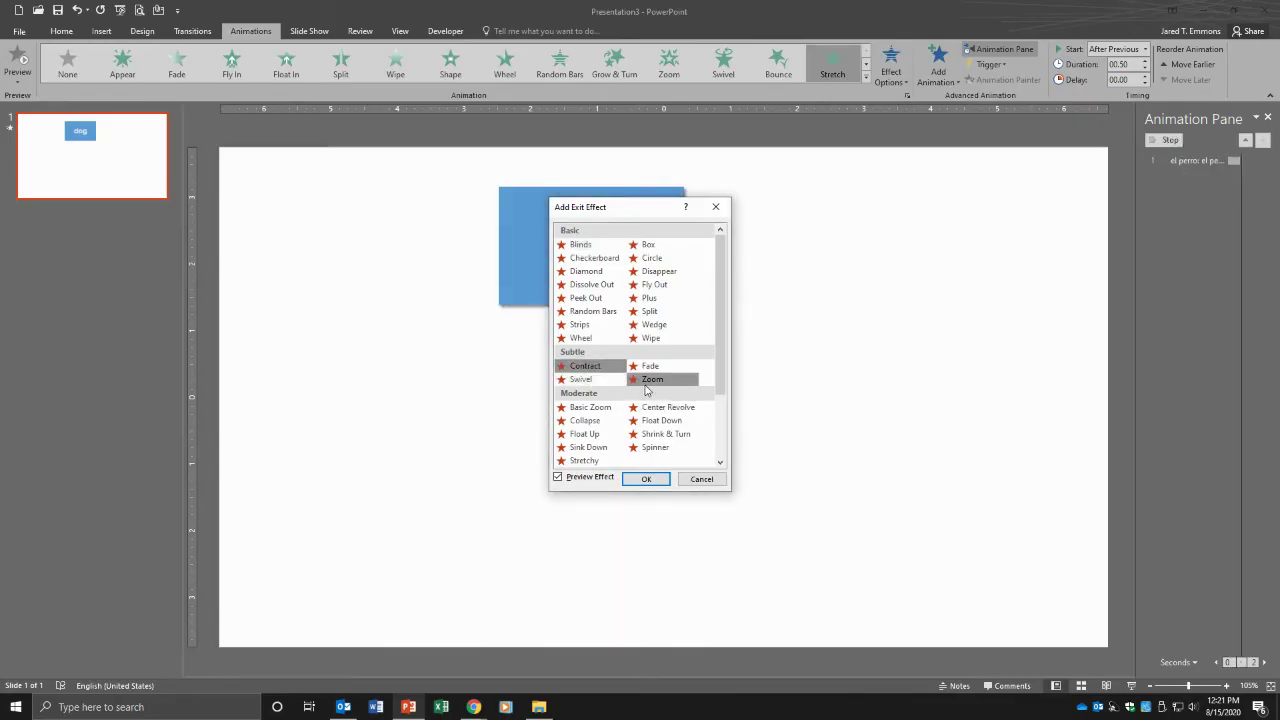
left_click(648, 481)
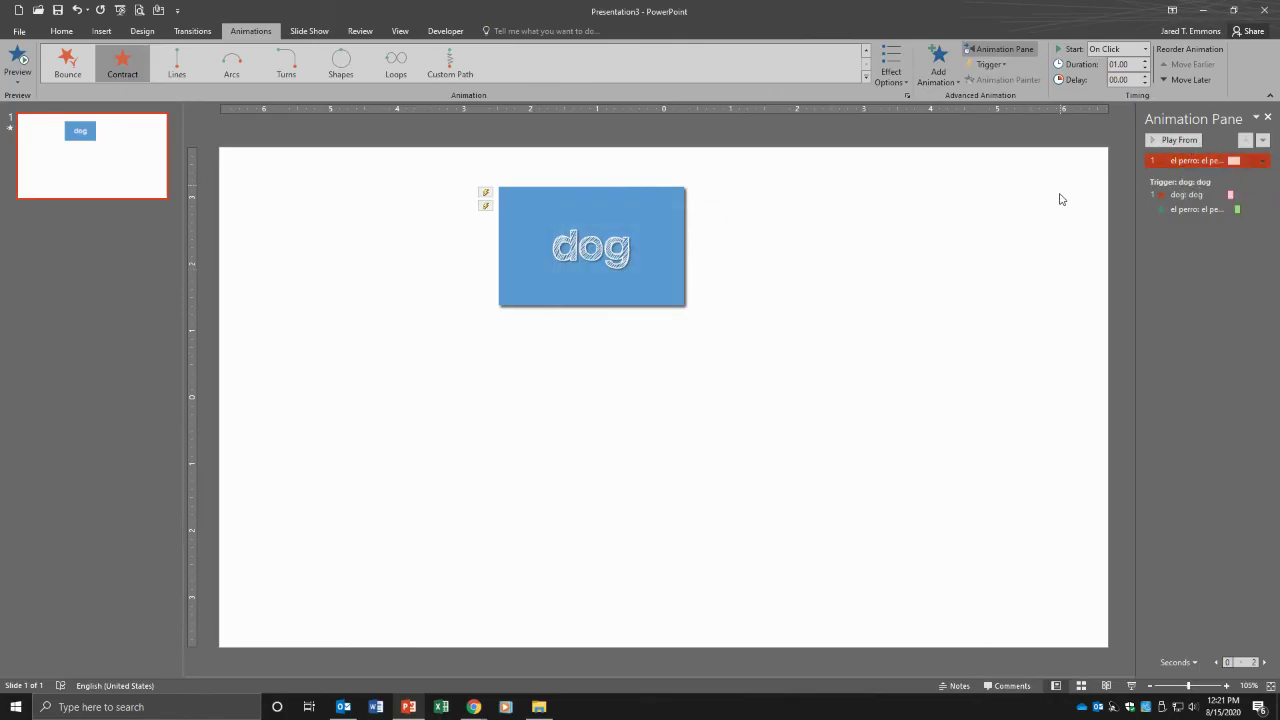
Trigger el perro's Contract exit On Click of the el perro card.
left_click(999, 68)
mouse_move(1003, 82)
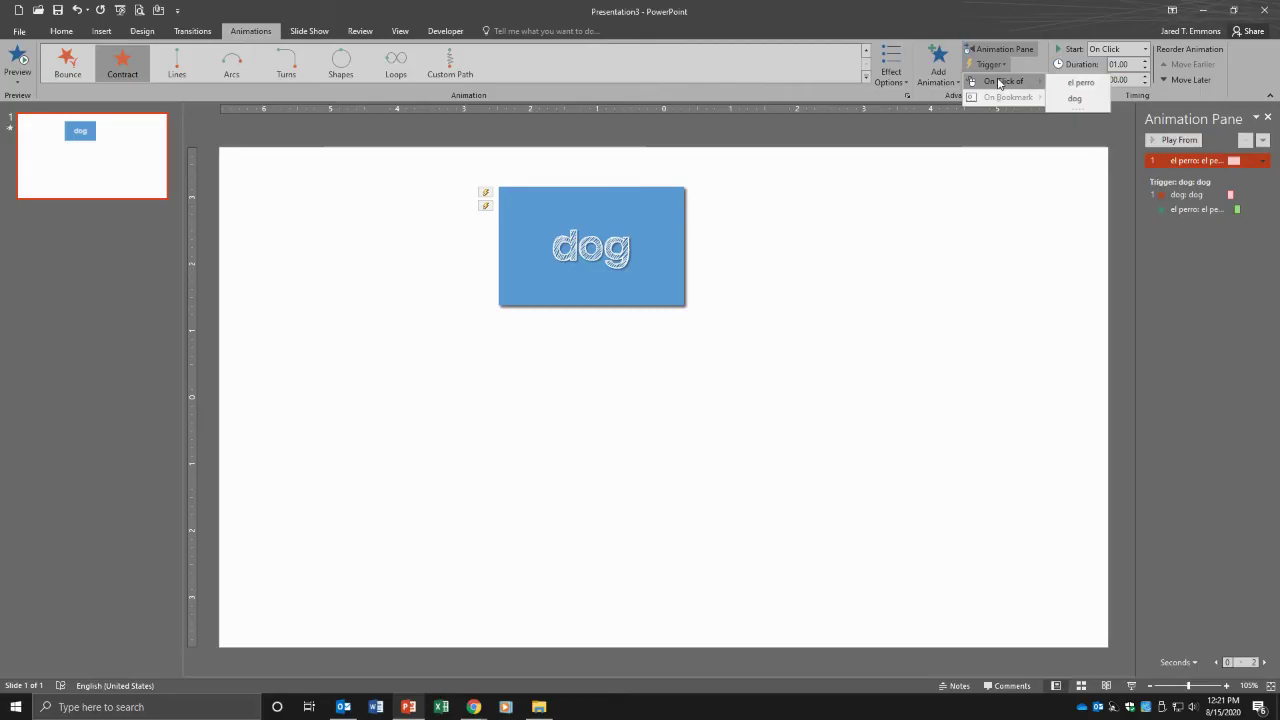
left_click(1075, 82)
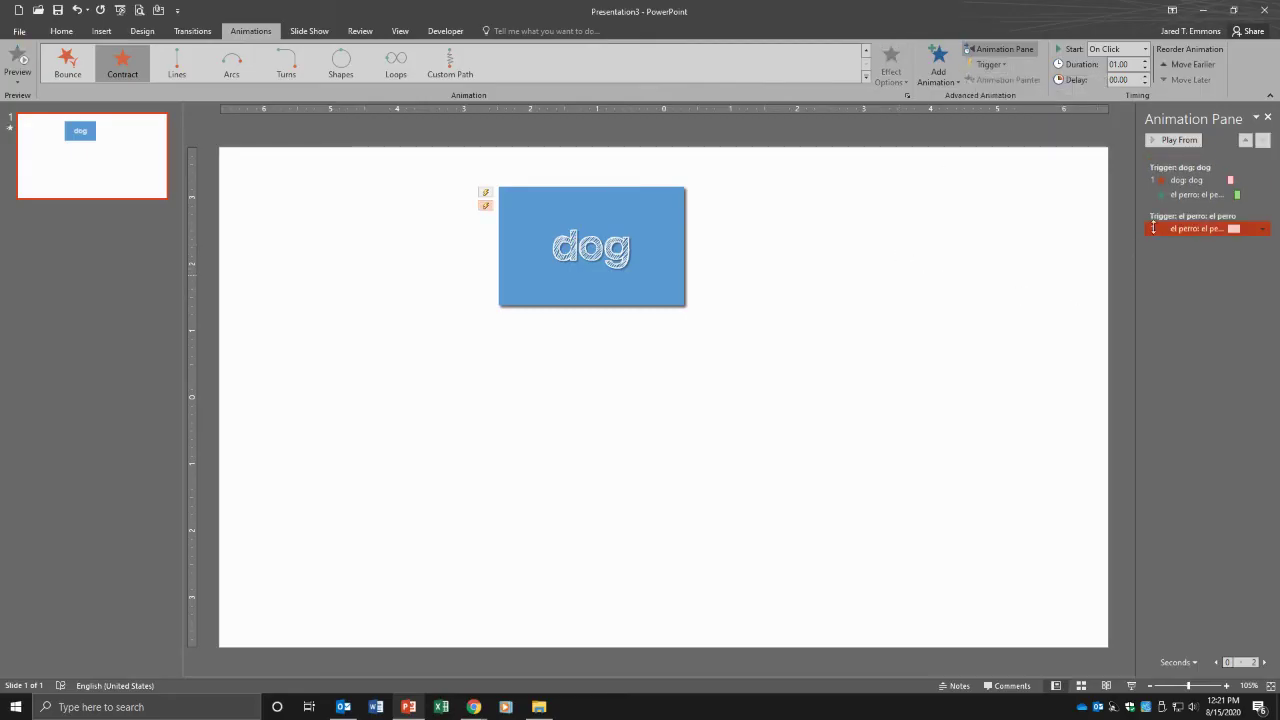
left_click(1145, 176)
Add a Stretch entrance effect to the dog card.
left_click(1190, 180)
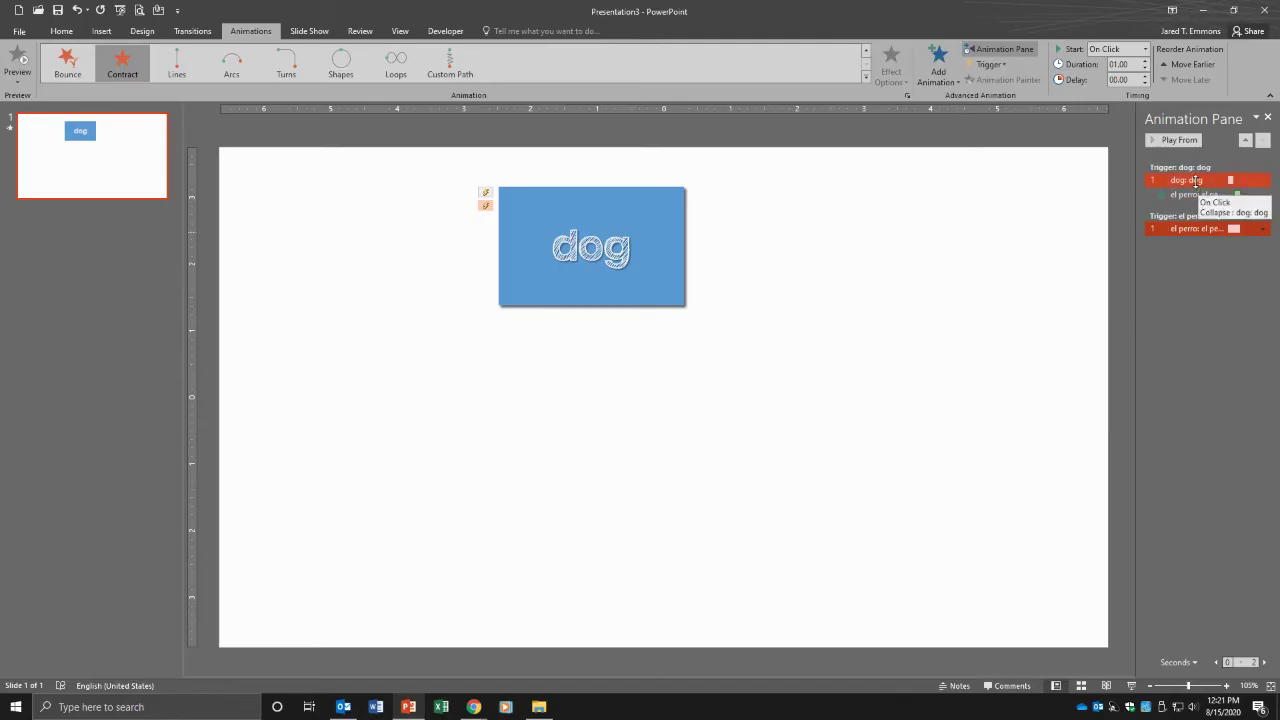
left_click(939, 70)
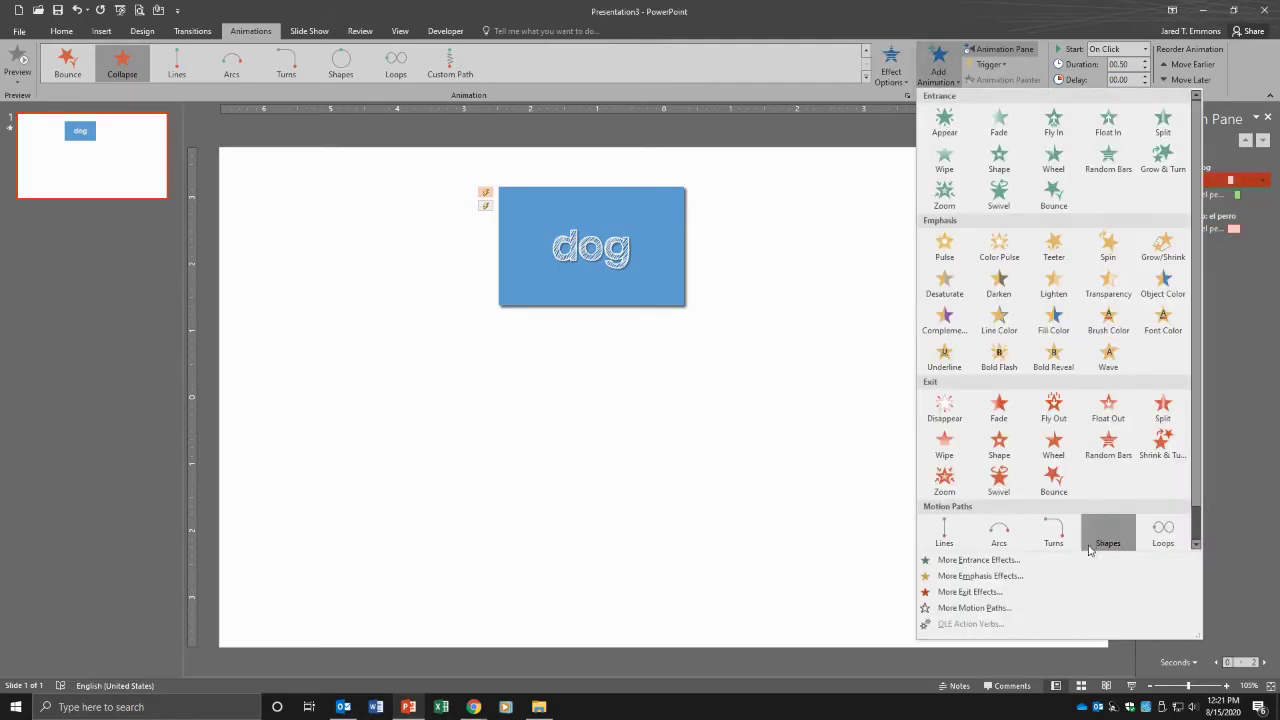
left_click(1086, 561)
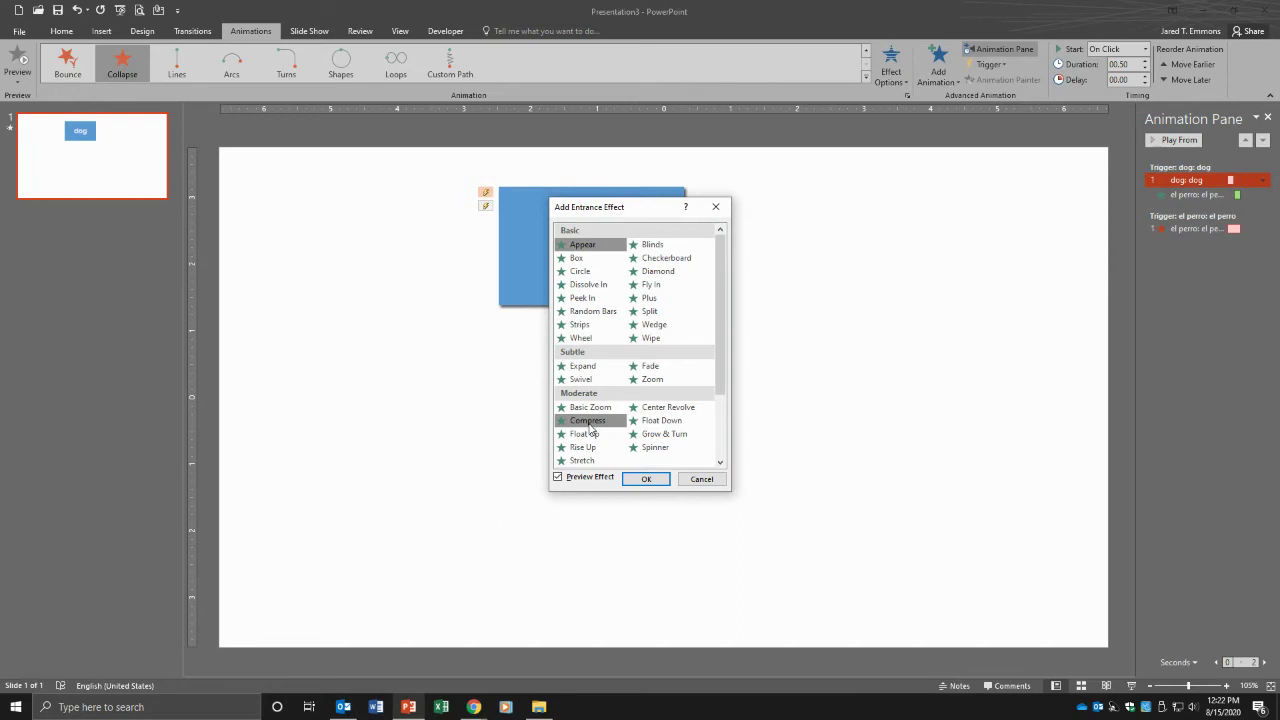
left_click(582, 460)
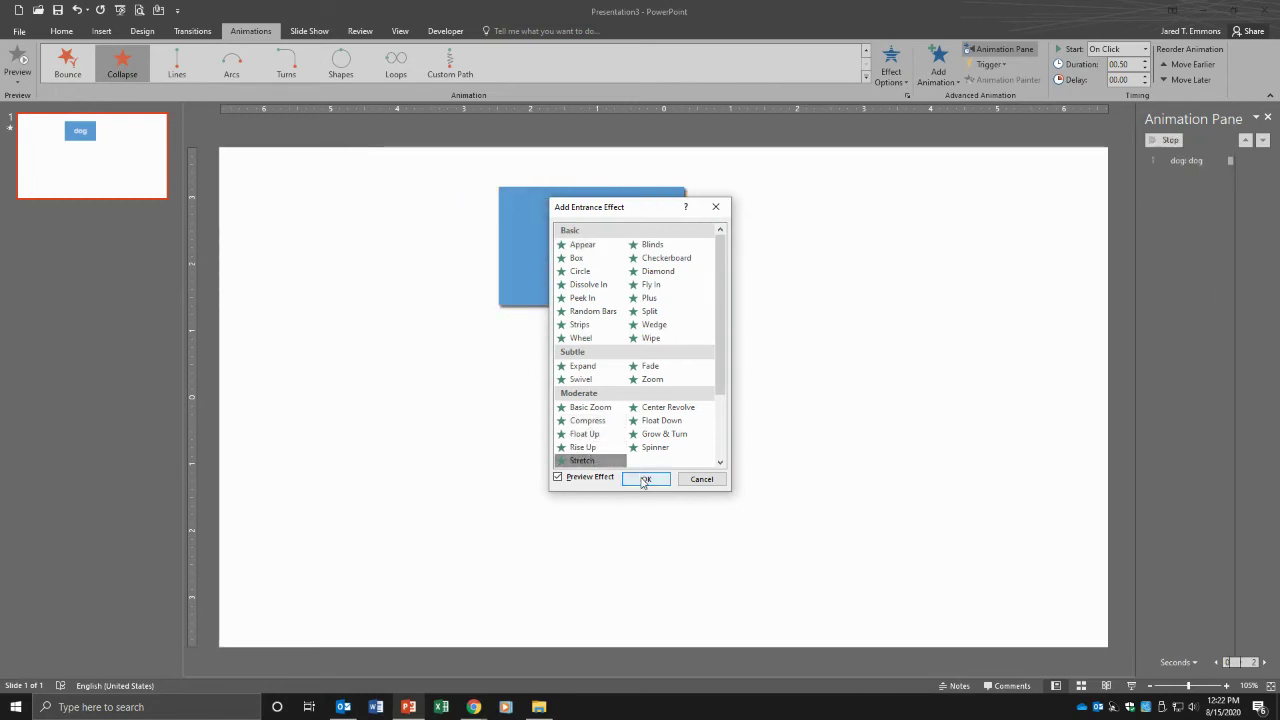
left_click(645, 479)
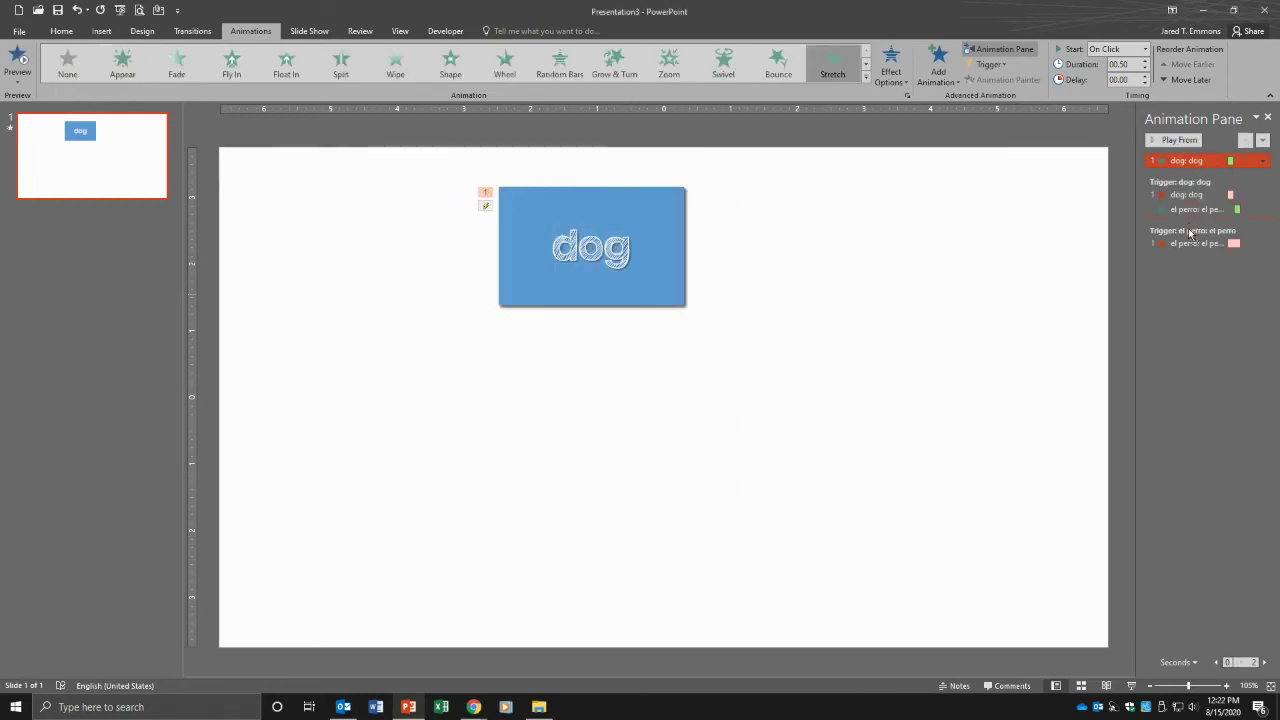
Move the dog Stretch entrance under the el perro trigger, starting After Previous.
left_click_drag(1190, 234, 1190, 250)
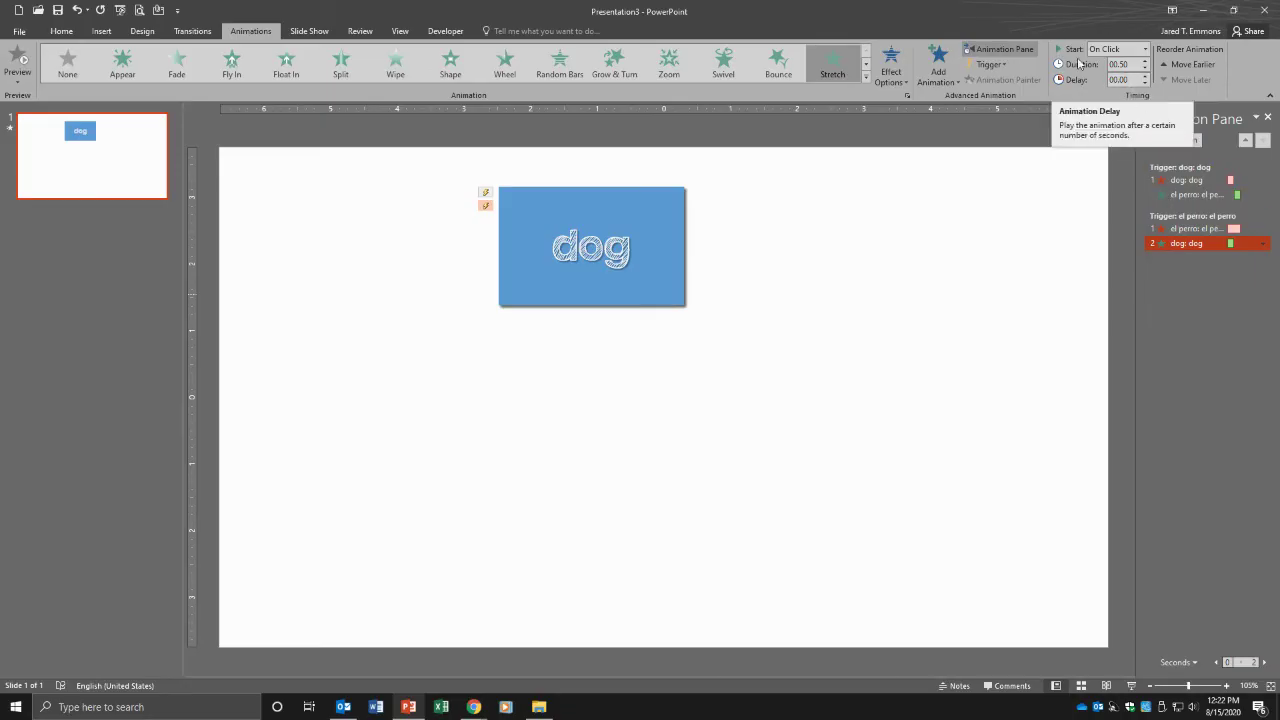
left_click(1145, 49)
left_click(1105, 60)
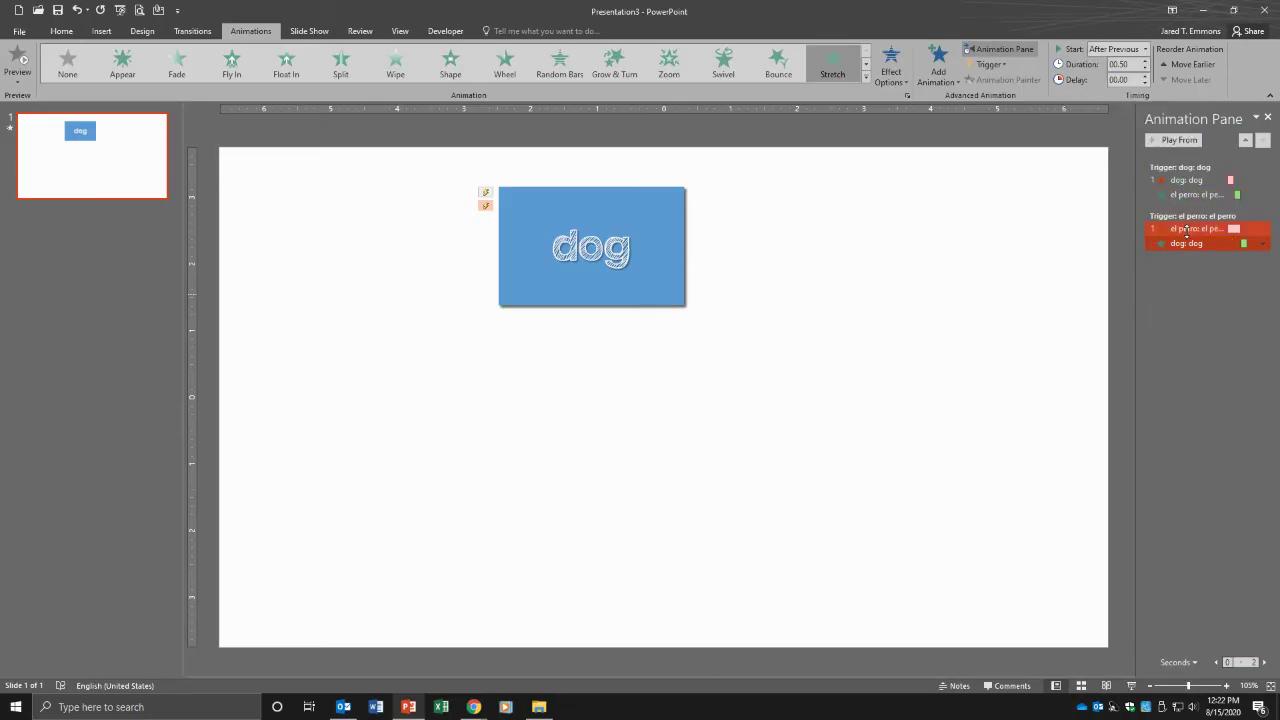
left_click(1188, 228)
left_click(1145, 62)
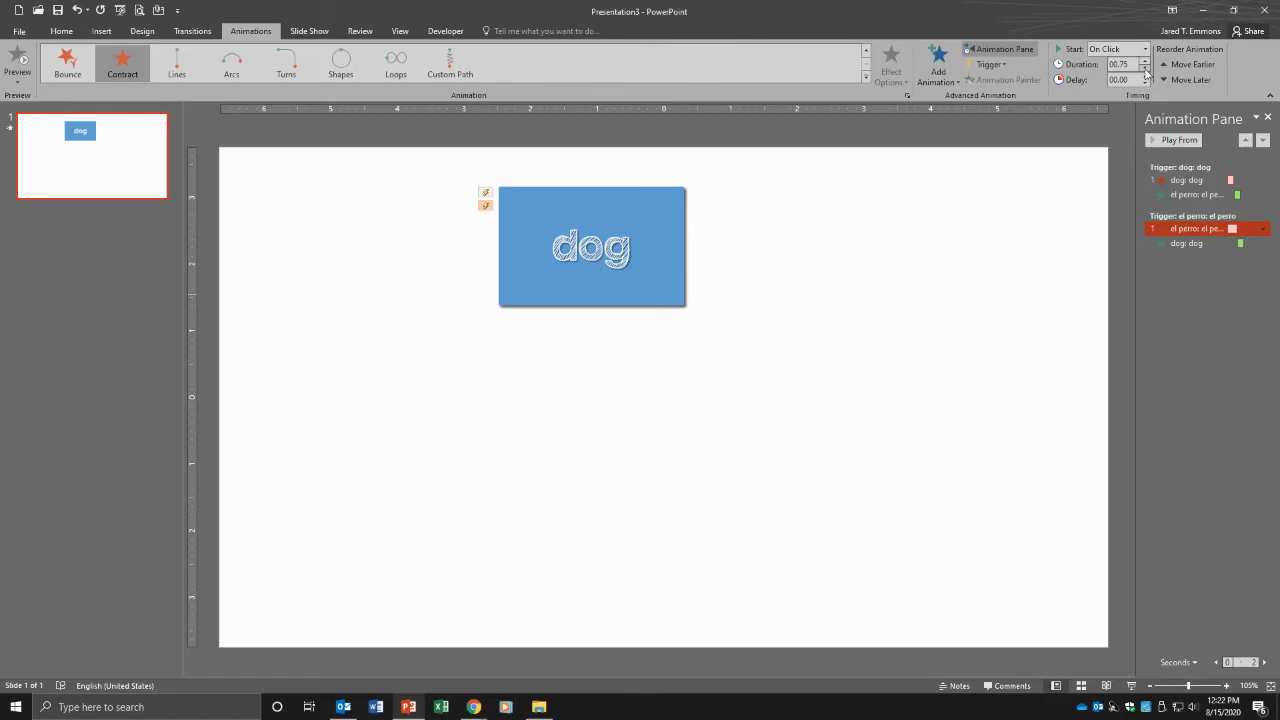
Preview the flashcard in a slide show, then add a Collapse exit to el perro.
left_click(1233, 322)
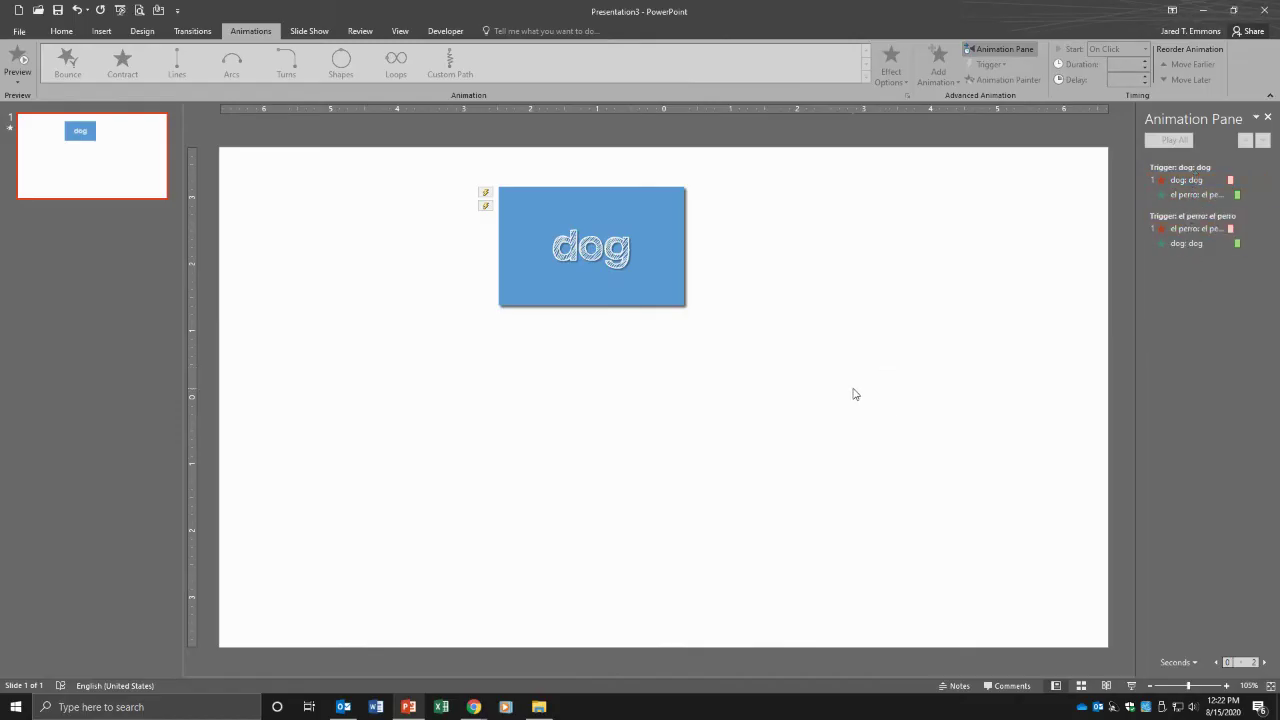
key("F5")
left_click(940, 70)
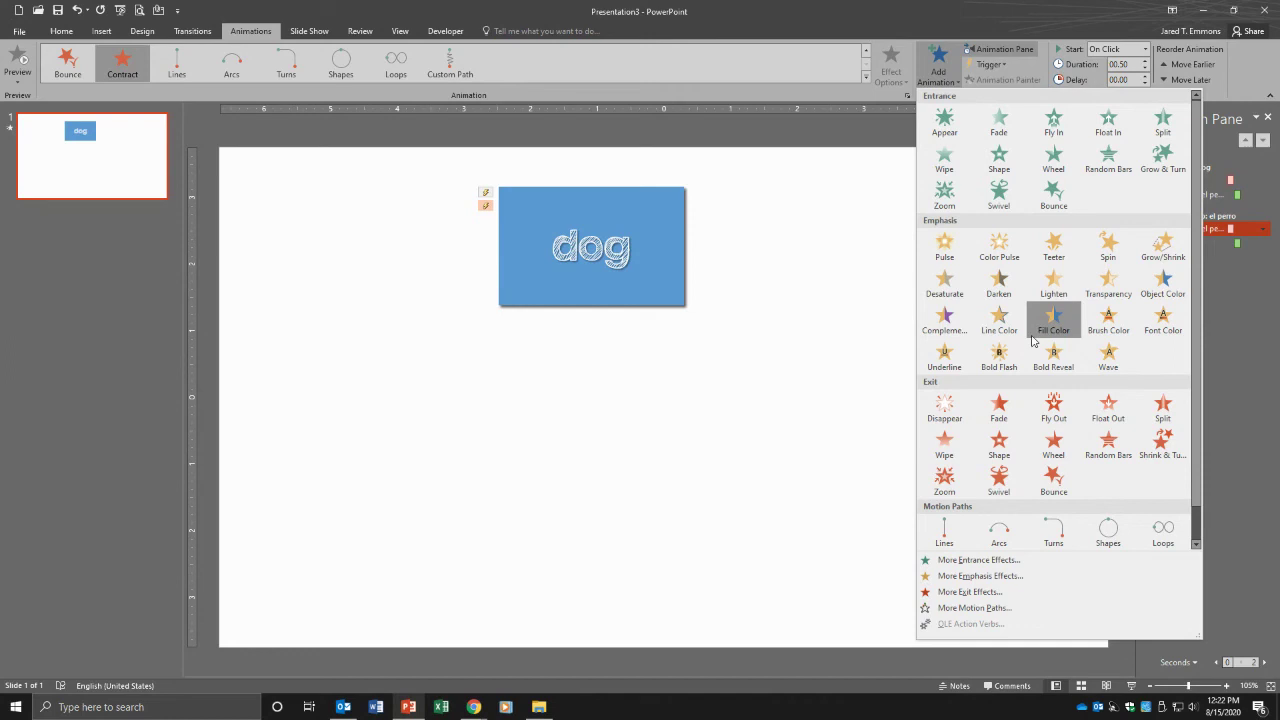
left_click(1006, 596)
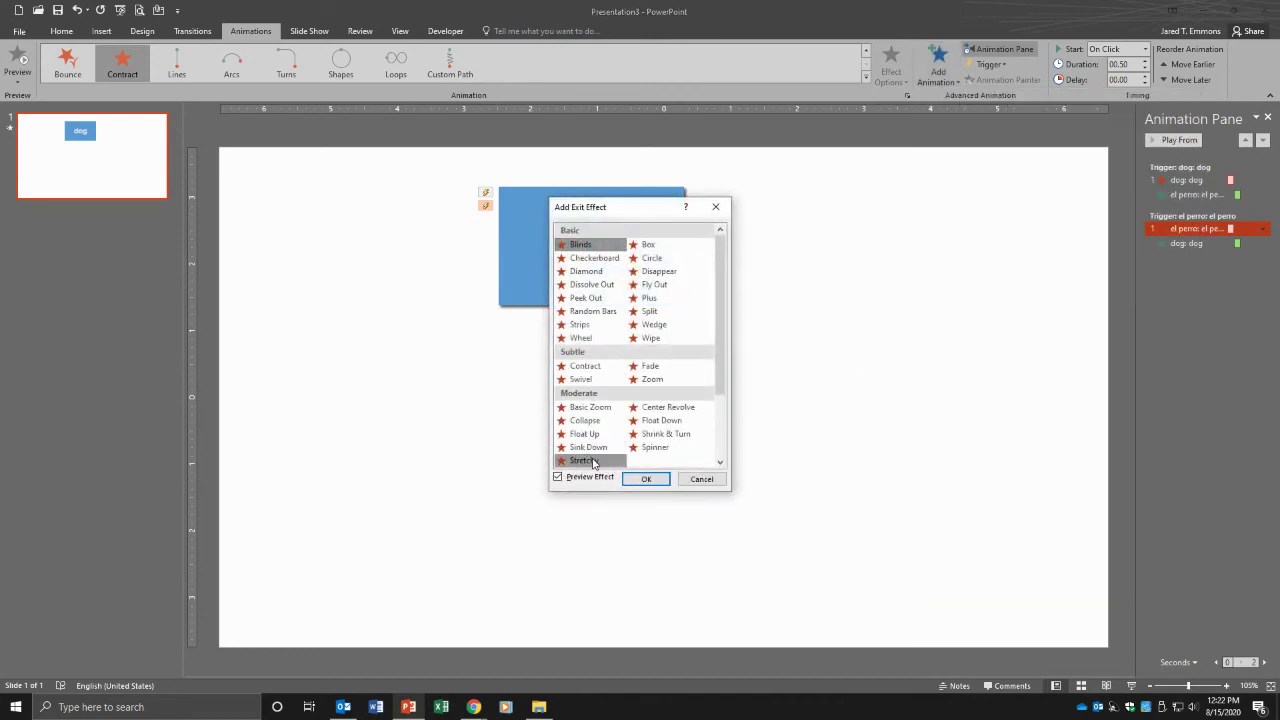
left_click(585, 420)
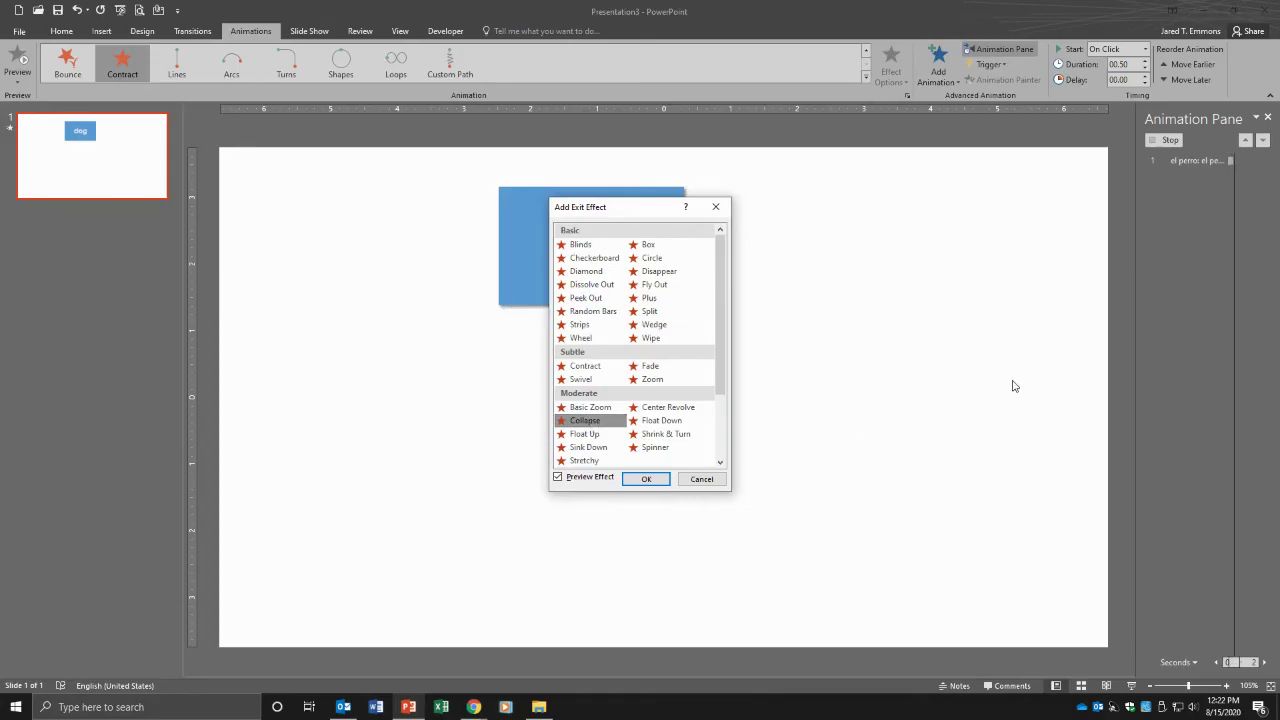
left_click(650, 479)
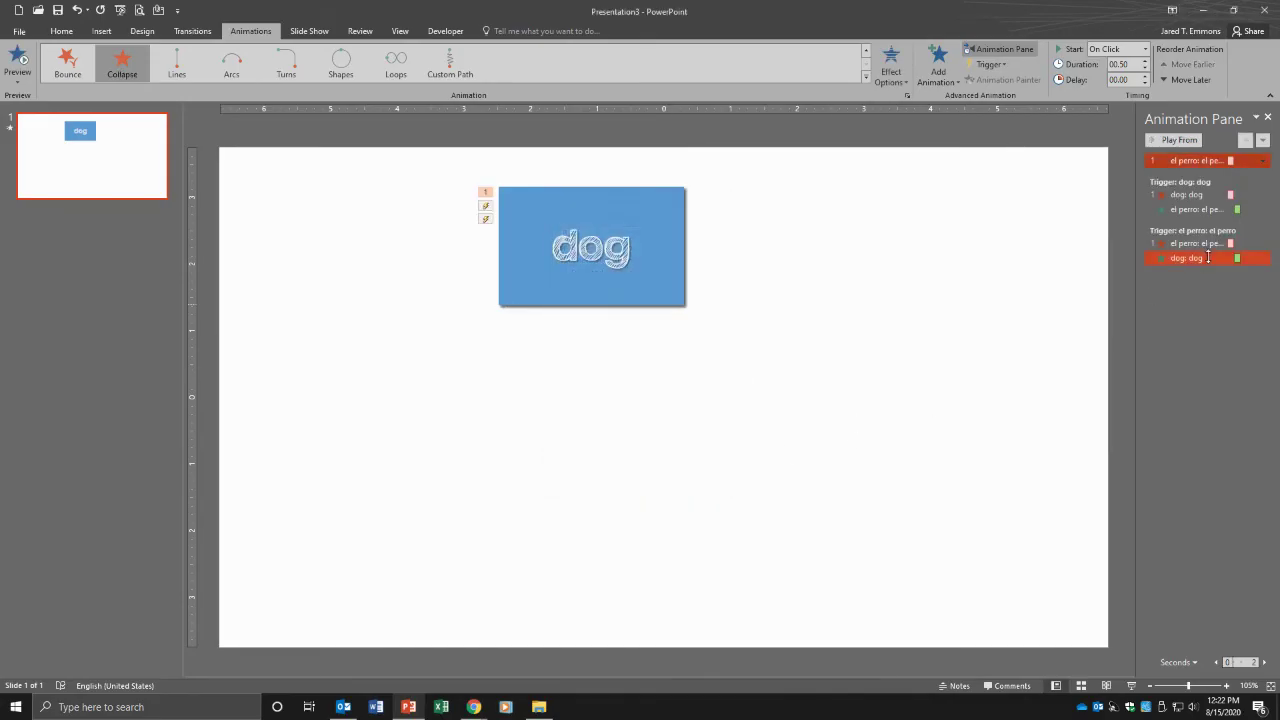
Move the Collapse exit into el perro's trigger group and delete the duplicate exit.
left_click_drag(1190, 157, 1190, 243)
key("Delete")
left_click(1181, 228)
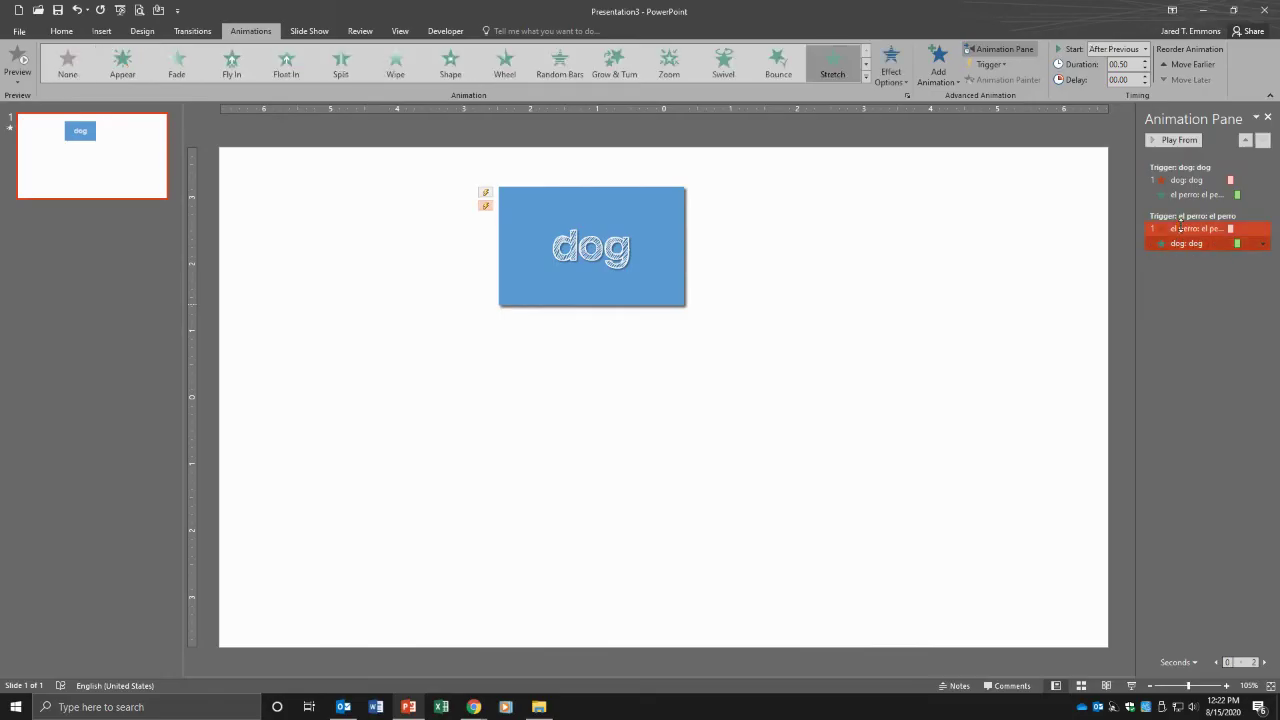
left_click(988, 64)
mouse_move(1012, 87)
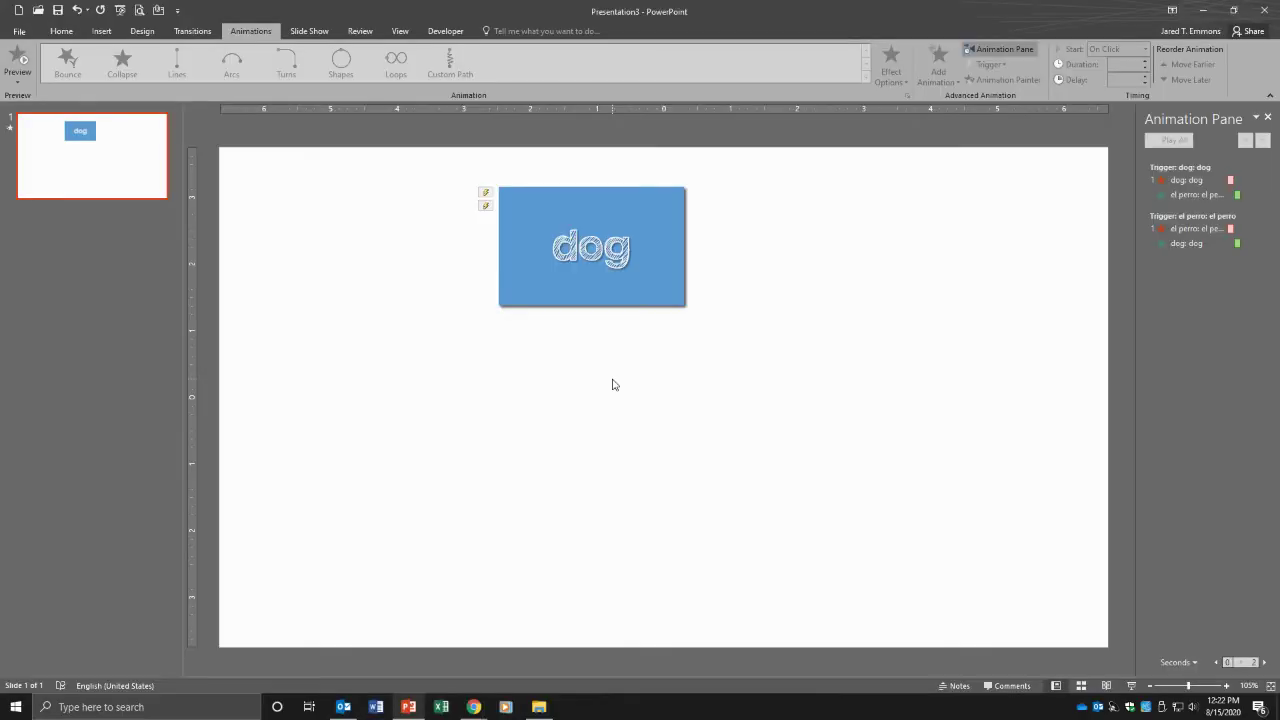
Shift the stacked card left, copy it twice to the right, and duplicate the row below.
left_click_drag(728, 344, 426, 154)
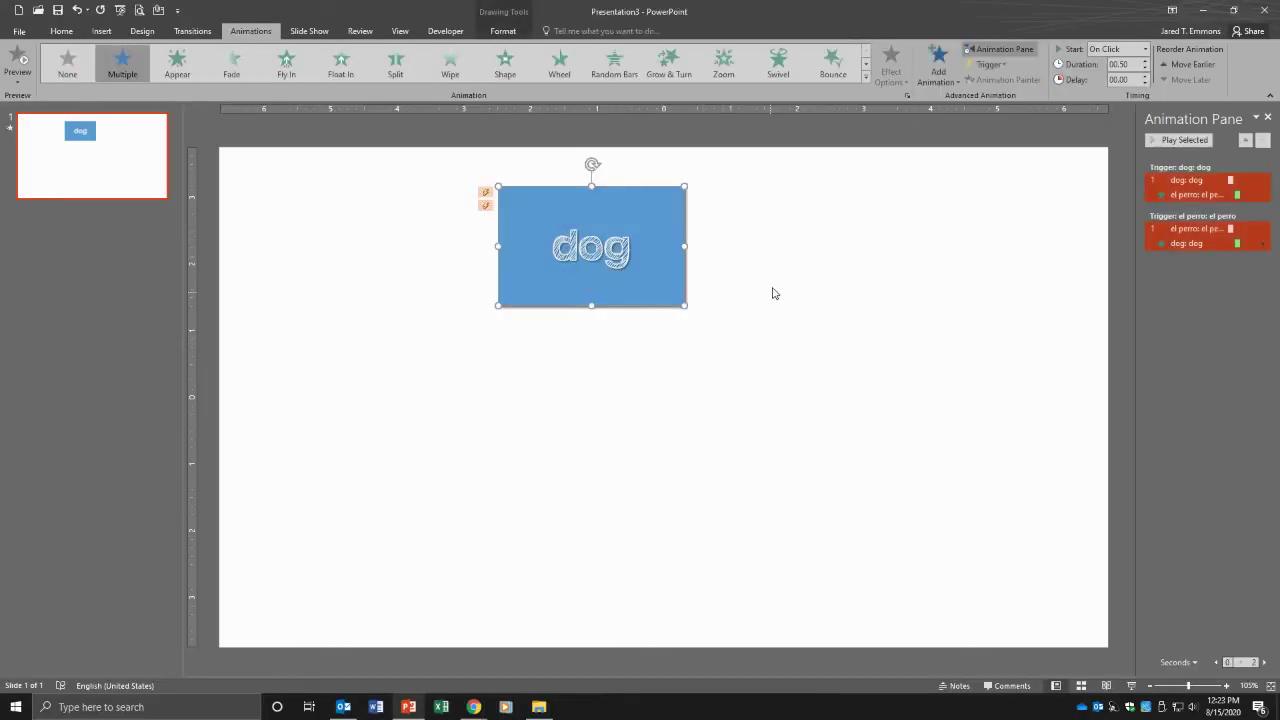
left_click_drag(655, 270, 460, 268)
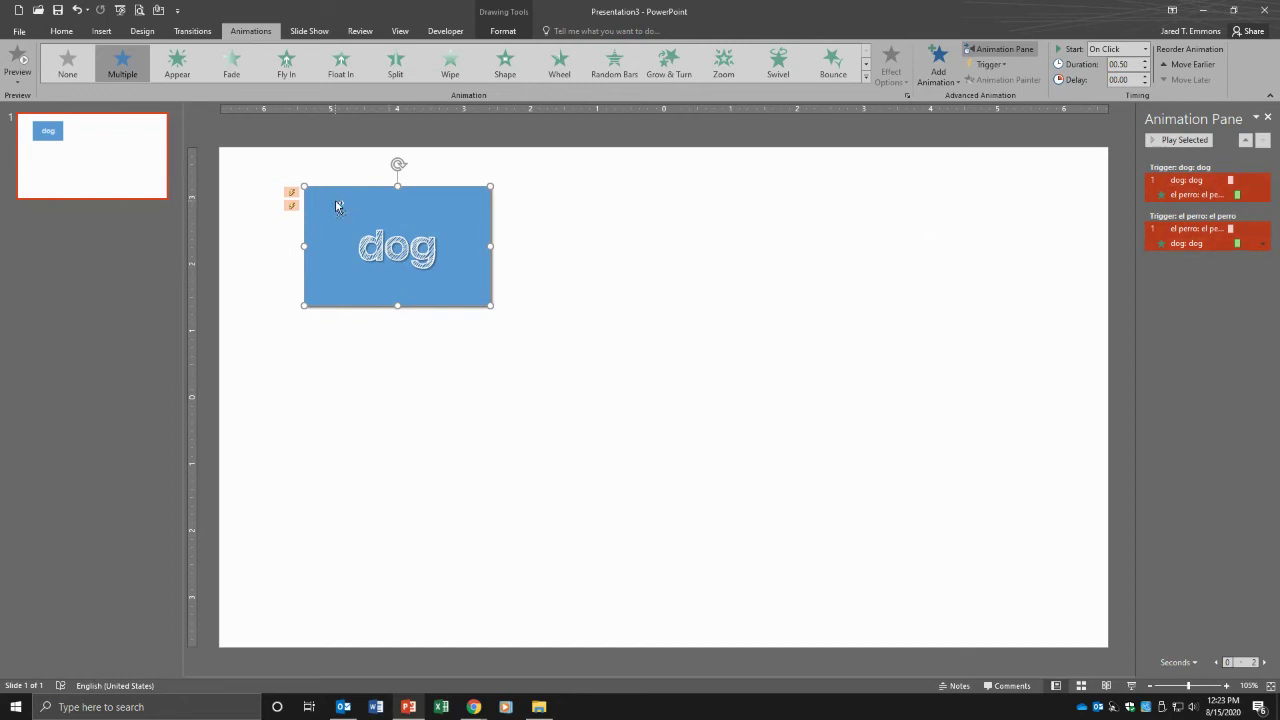
left_click_drag(337, 206, 757, 208)
left_click_drag(263, 163, 1010, 364)
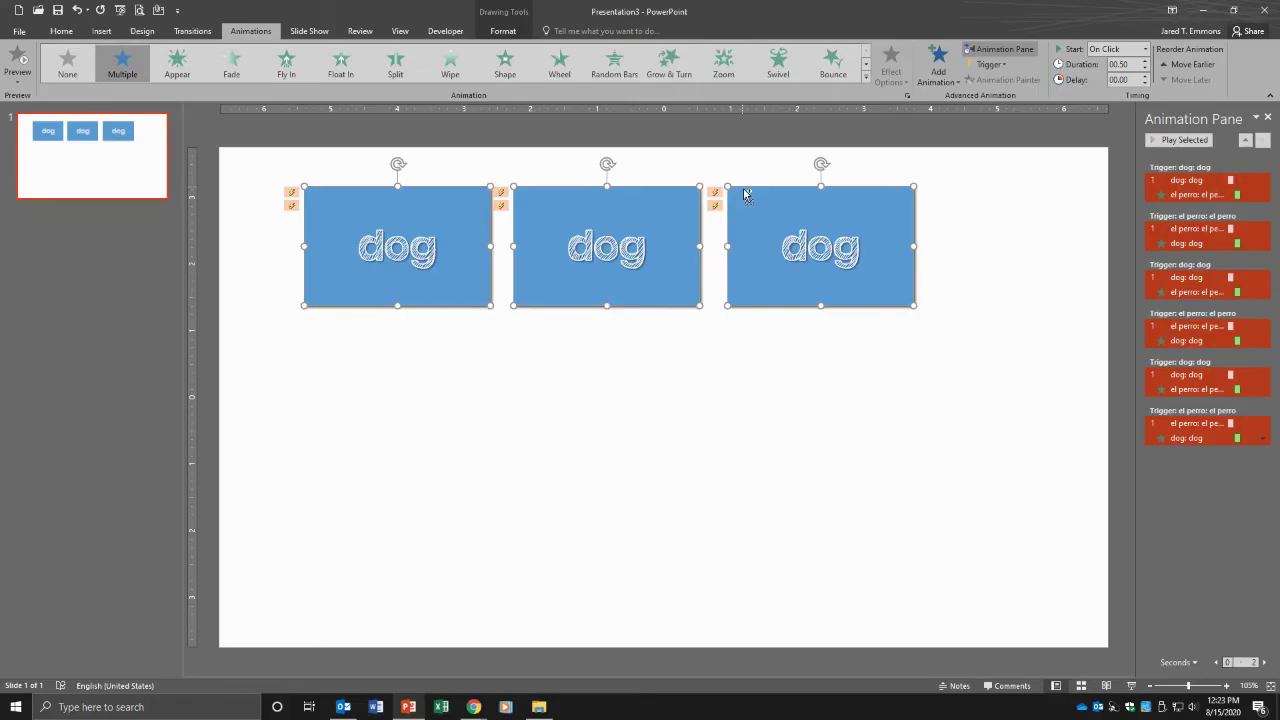
left_click_drag(750, 200, 748, 343)
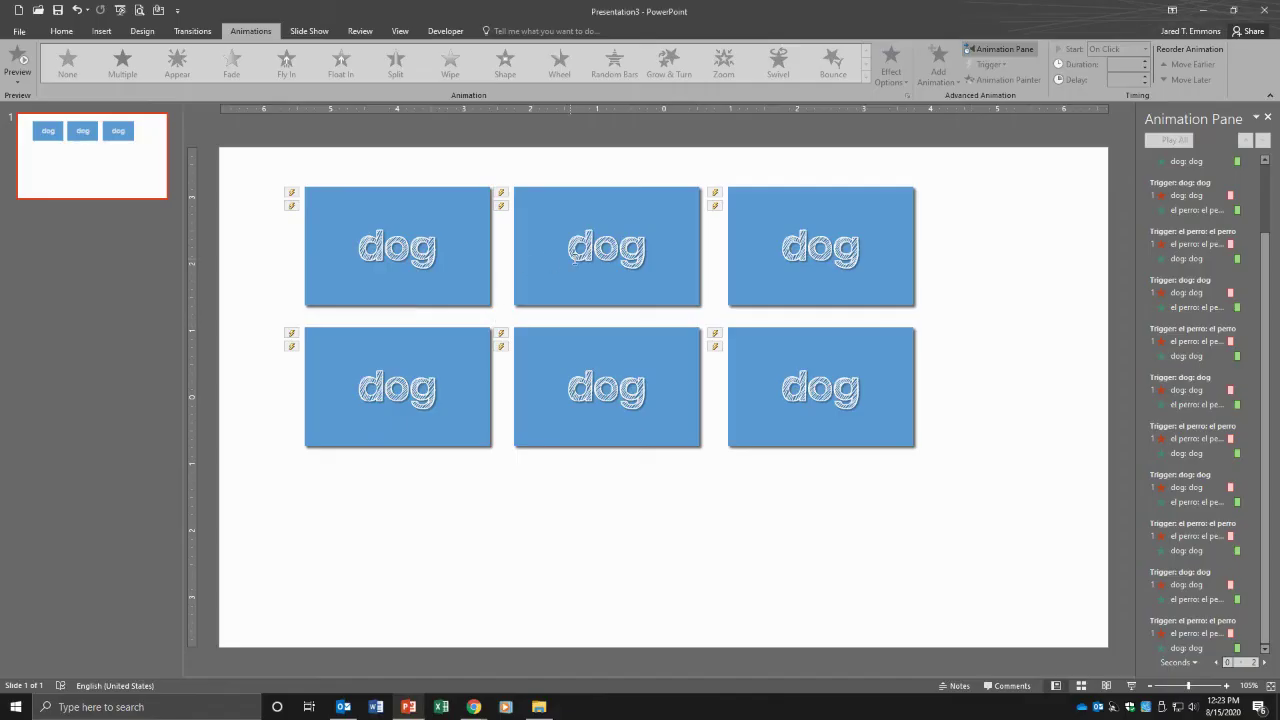
Relabel the top-middle card 'cat' on the front and 'el gato' on the back.
left_click(608, 255)
double_click(585, 245)
type("cat")
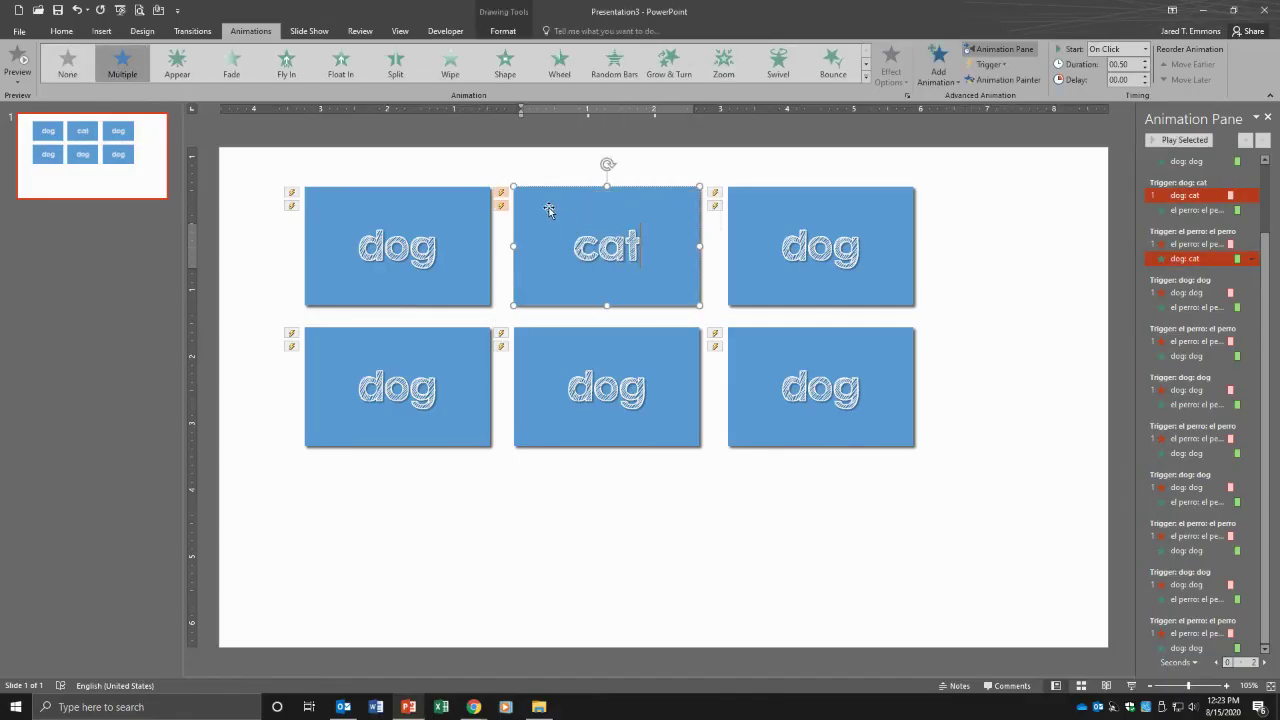
left_click_drag(556, 210, 570, 288)
left_click(574, 249)
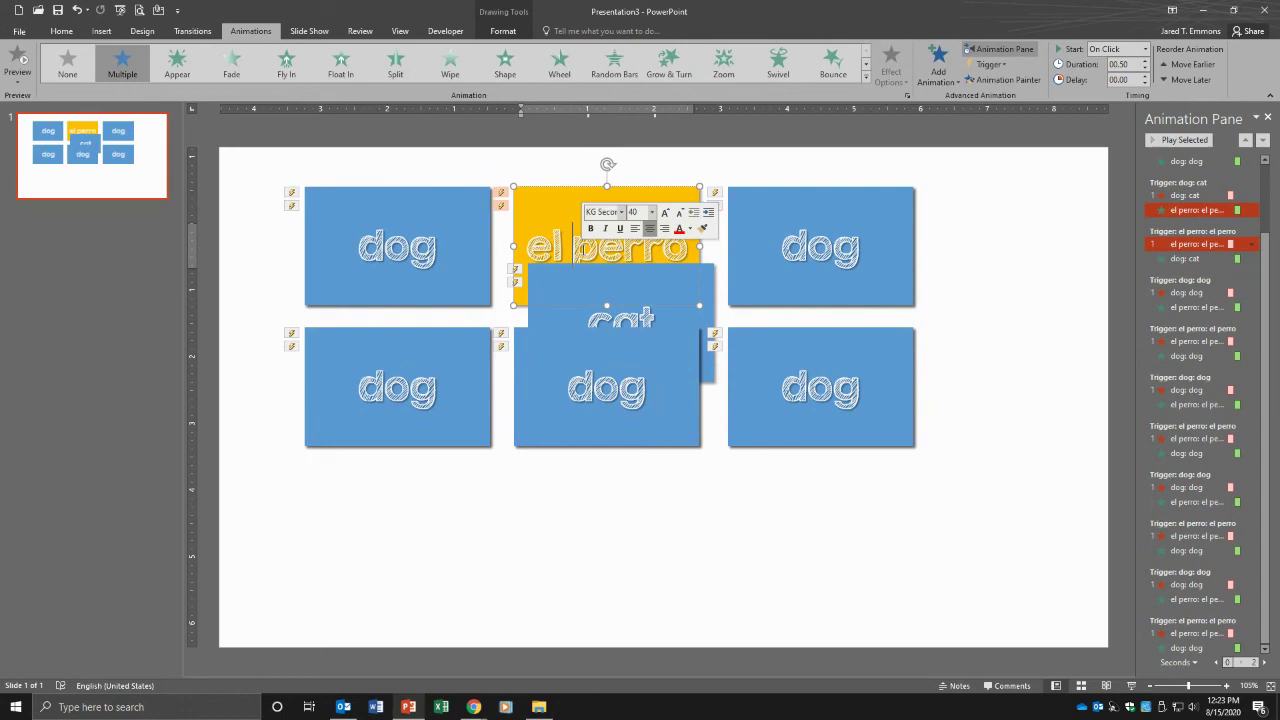
double_click(590, 249)
type("gato")
left_click_drag(643, 267, 632, 203)
Relabel the top-right card 'frog' on the front and 'la rana' on the back.
left_click(800, 243)
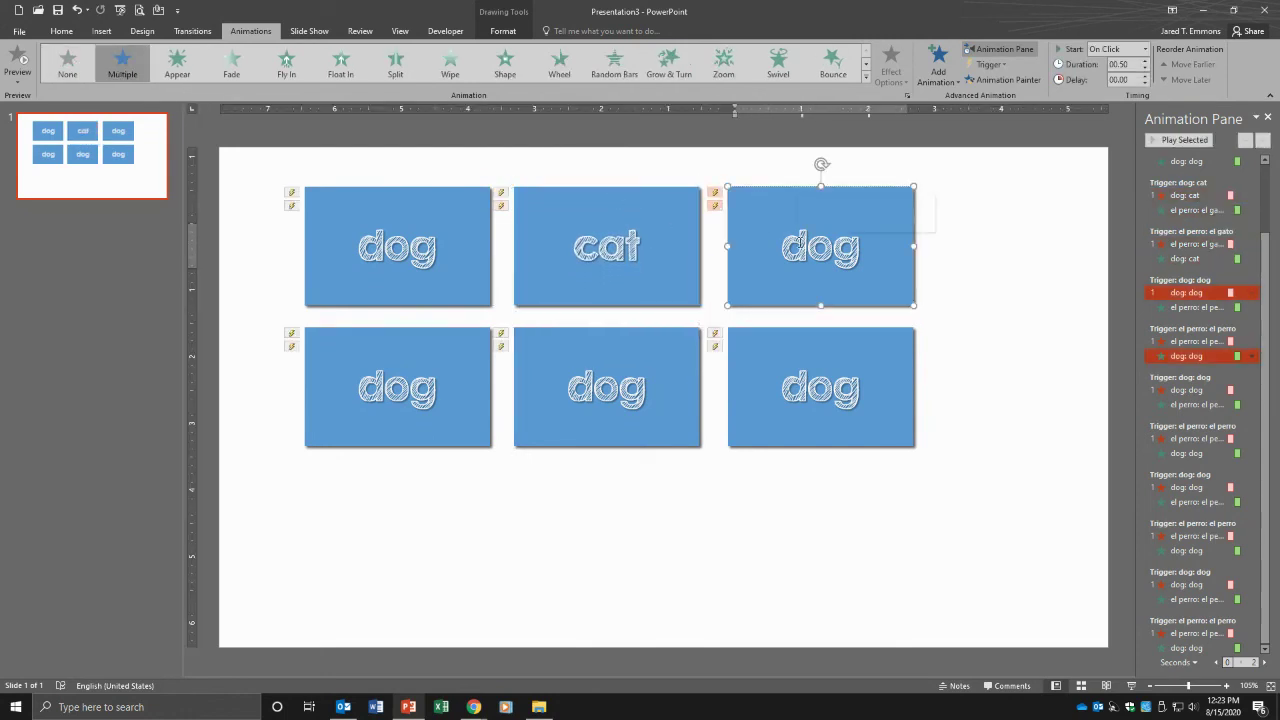
double_click(800, 245)
type("frog")
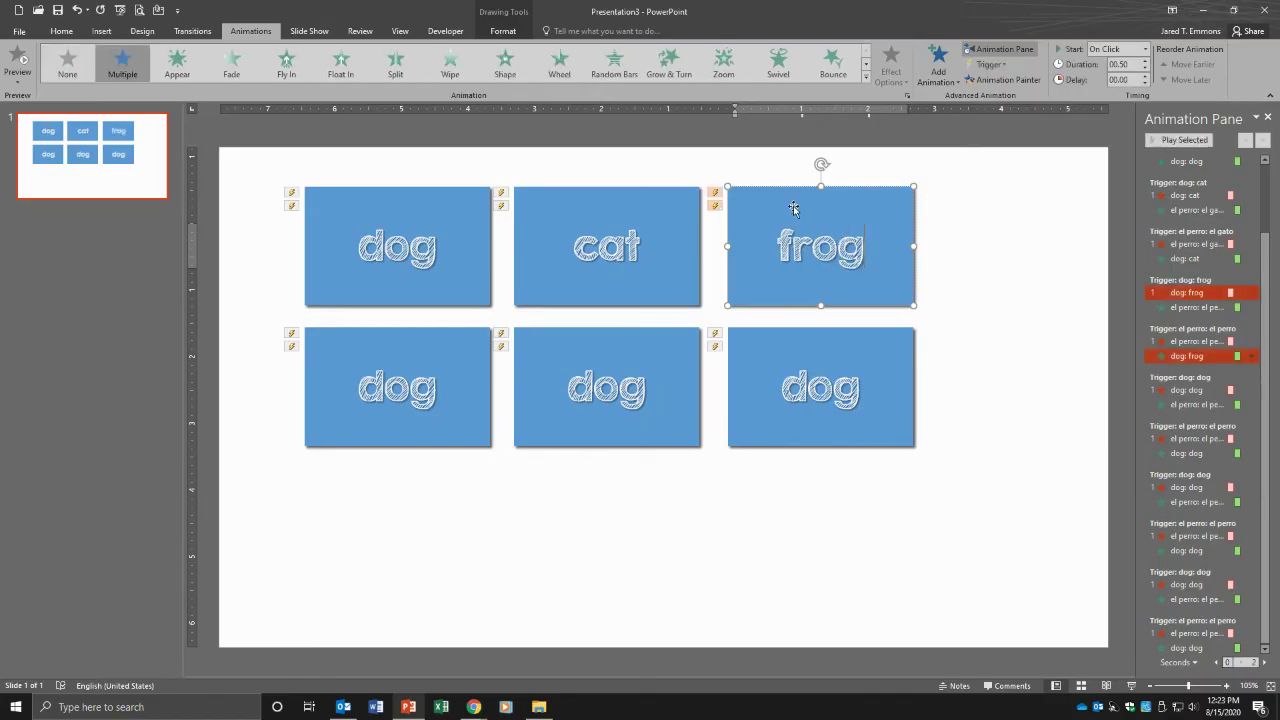
left_click_drag(794, 209, 871, 292)
left_click(823, 244)
triple_click(823, 244)
type("la rana")
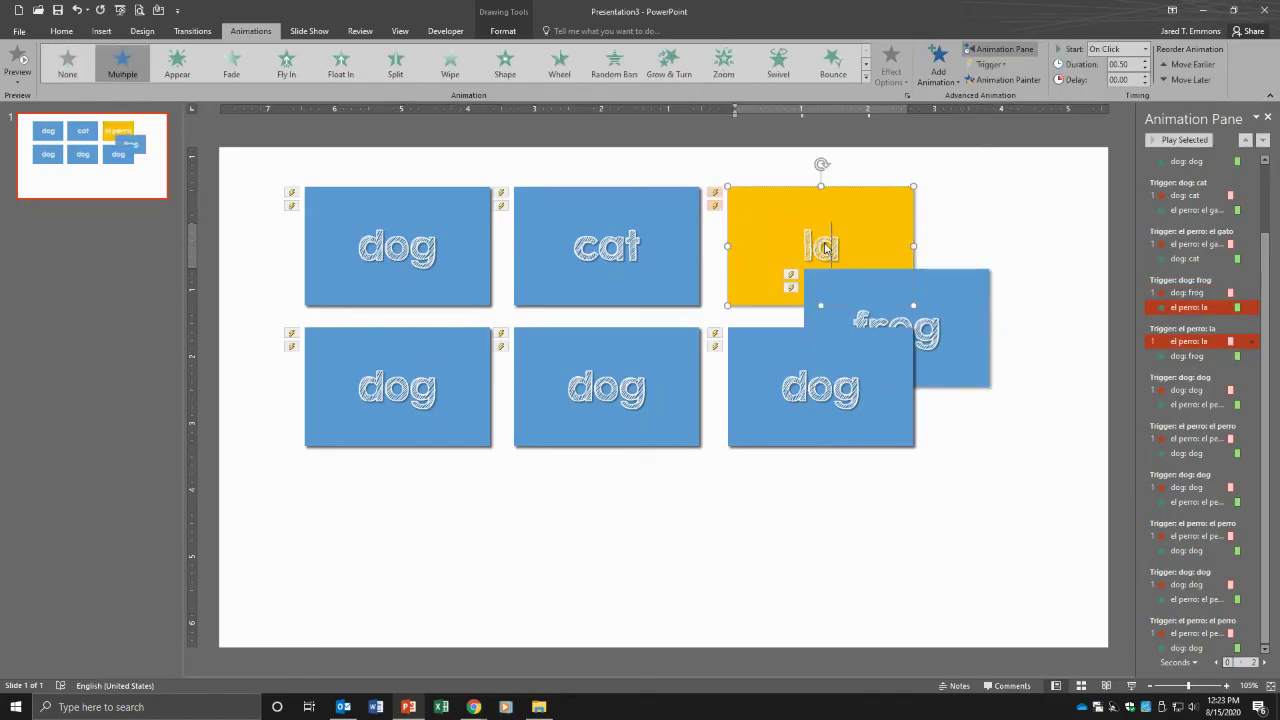
left_click_drag(979, 303, 906, 222)
left_click(964, 233)
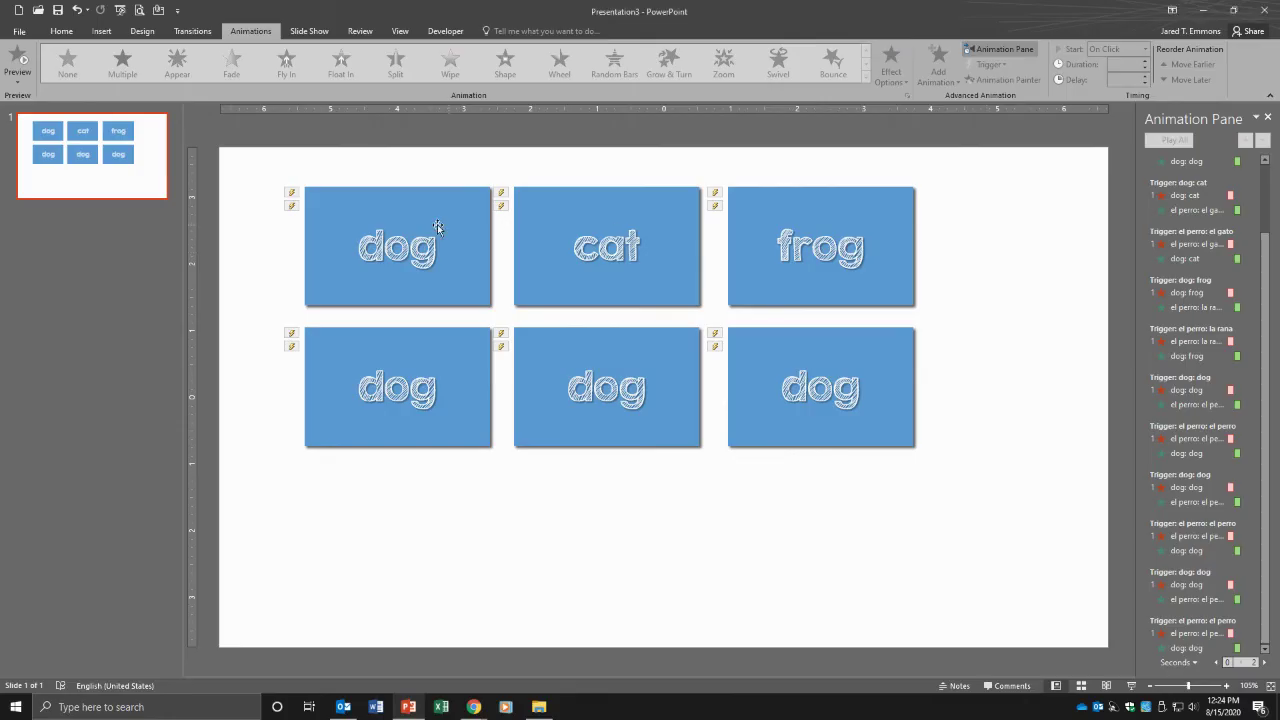
Delete the word 'dog' from the top-left card.
left_click(405, 250)
double_click(405, 252)
key("Delete")
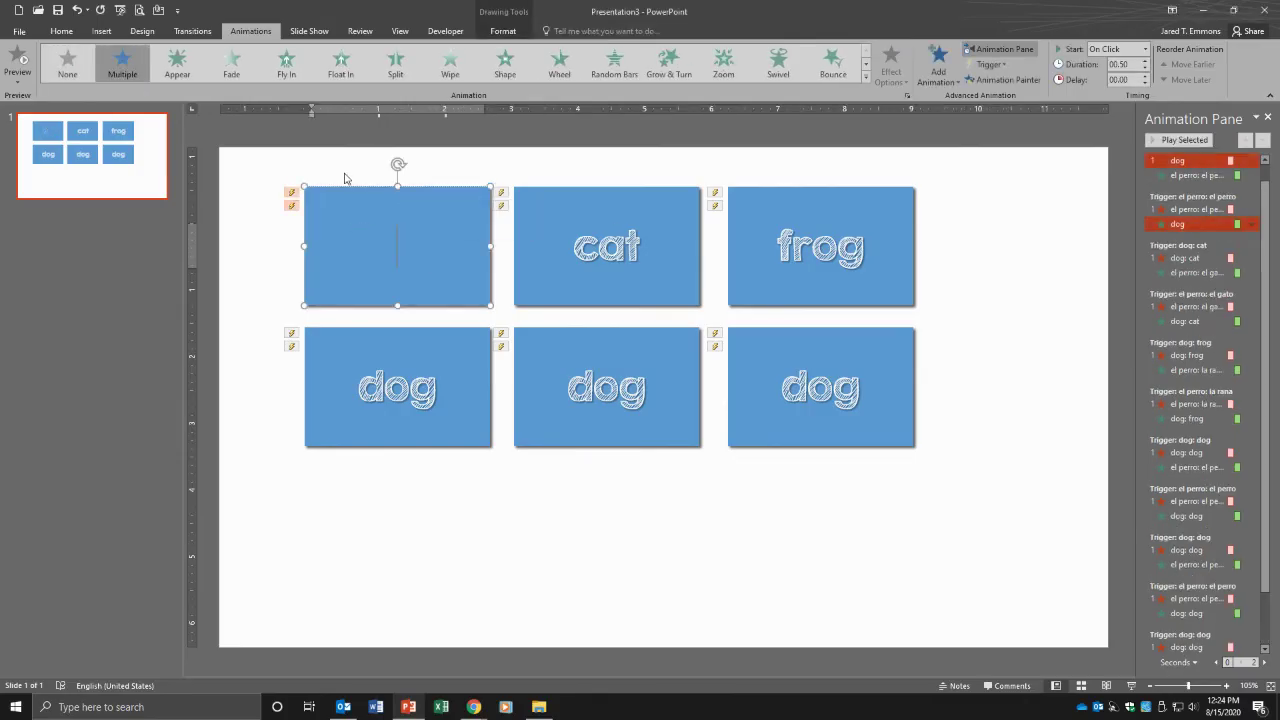
key("Escape")
Fill the top-left card's shape with the chuy2 dog photo.
left_click(370, 215)
left_click(503, 31)
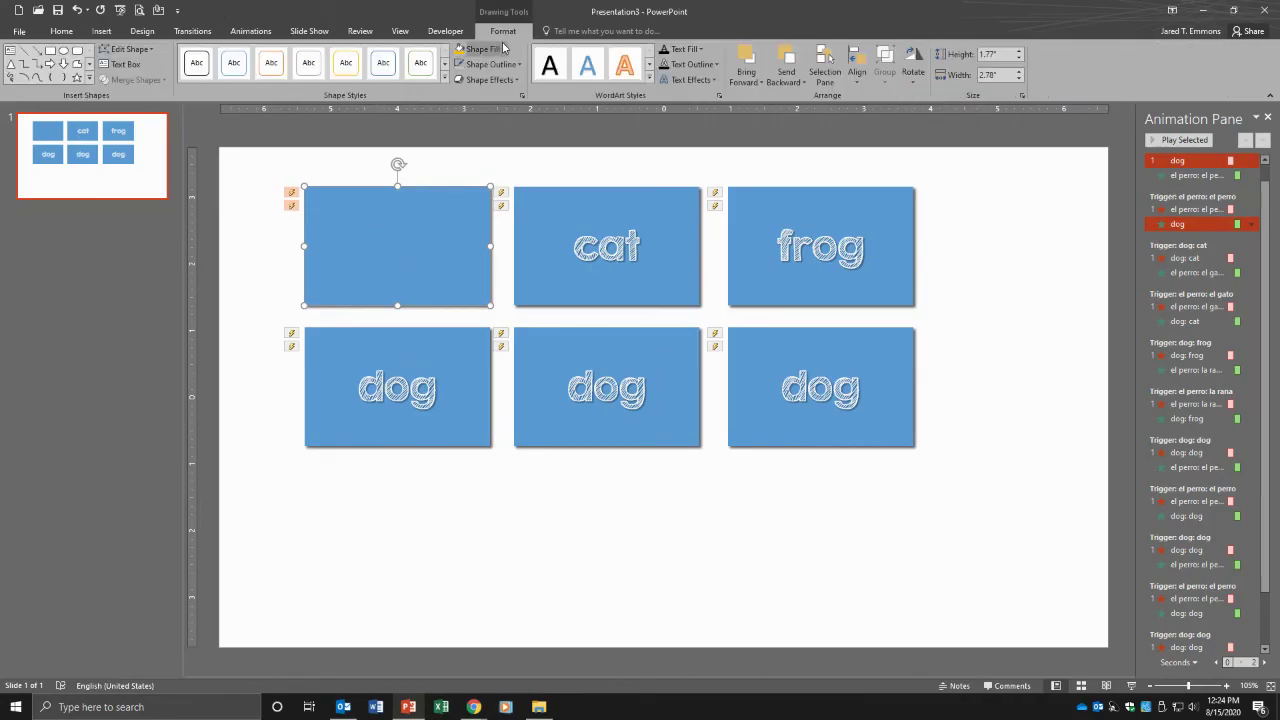
left_click(483, 49)
left_click(510, 246)
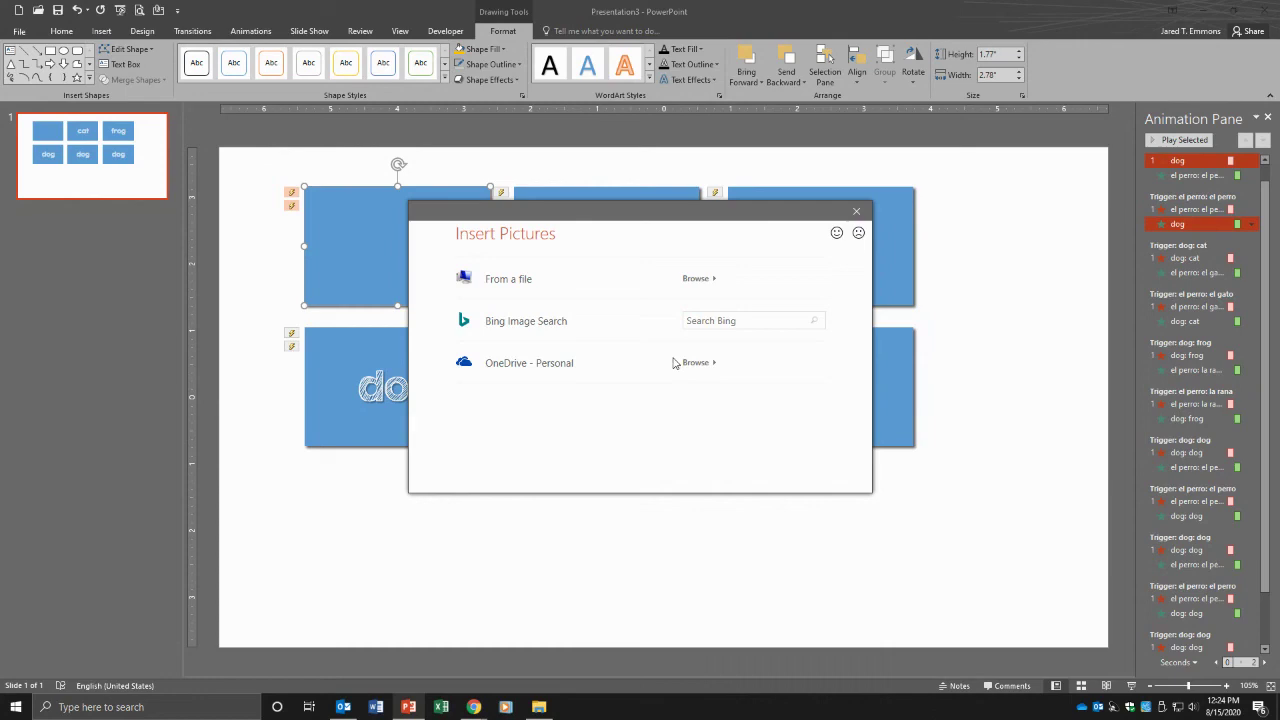
left_click(712, 283)
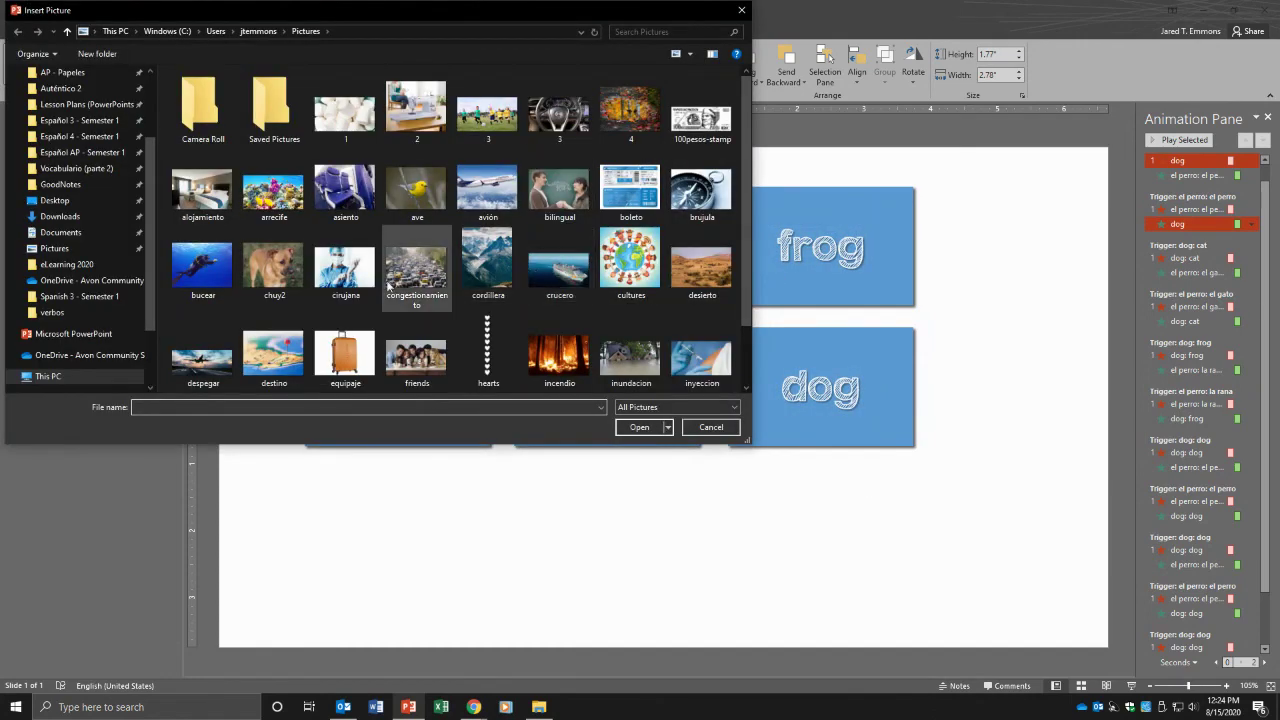
left_click(273, 263)
left_click(640, 427)
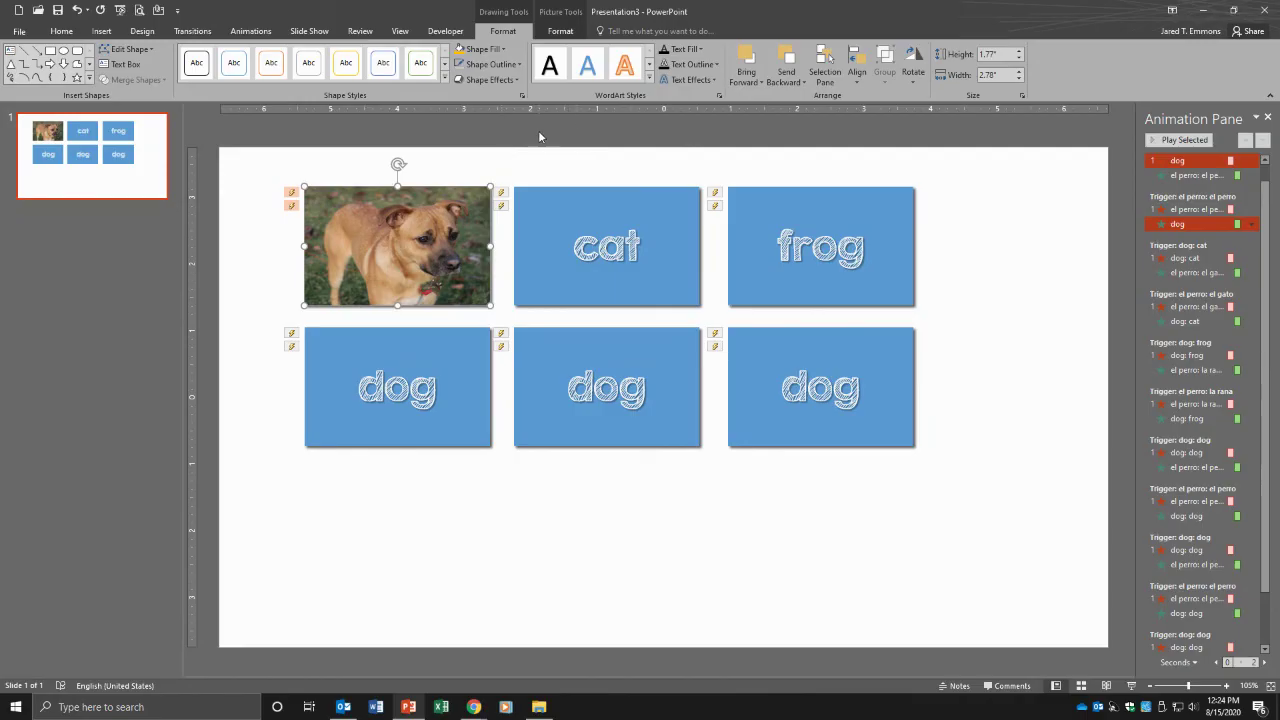
Crop the dog photo with Fill and enlarge it inside the top-left card's frame.
left_click(560, 31)
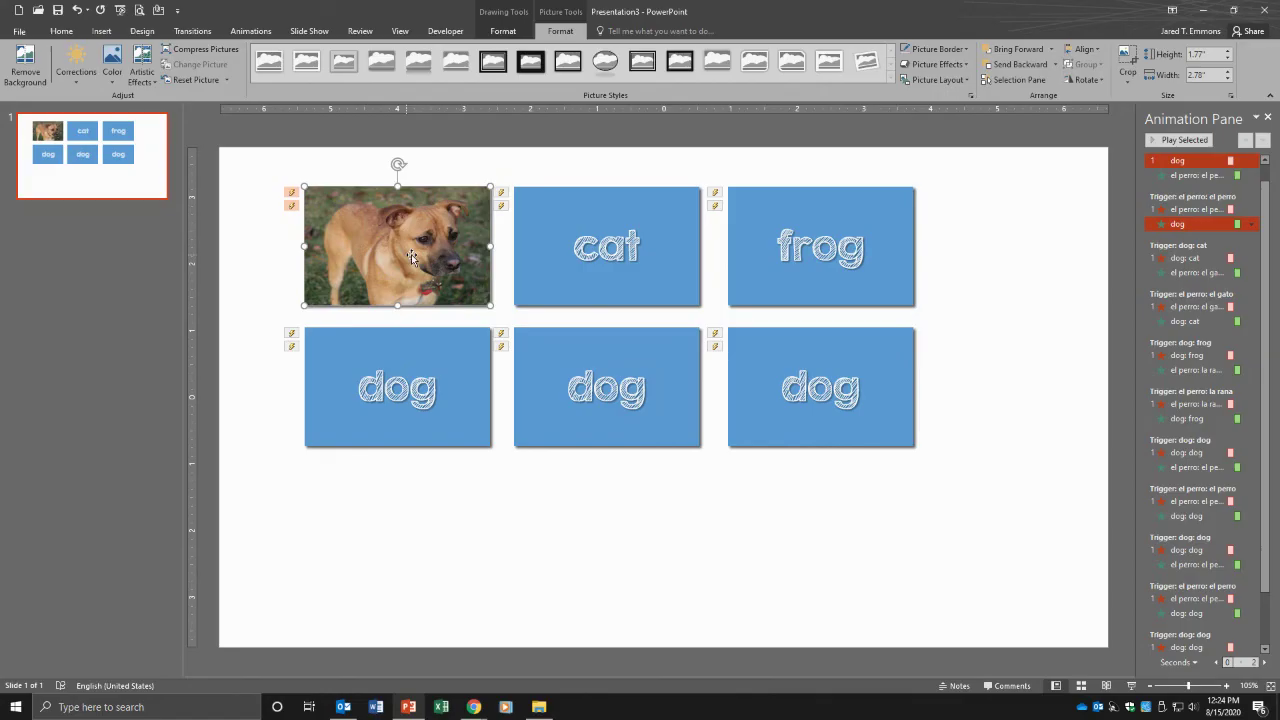
left_click(497, 200)
left_click(1128, 87)
left_click(1158, 150)
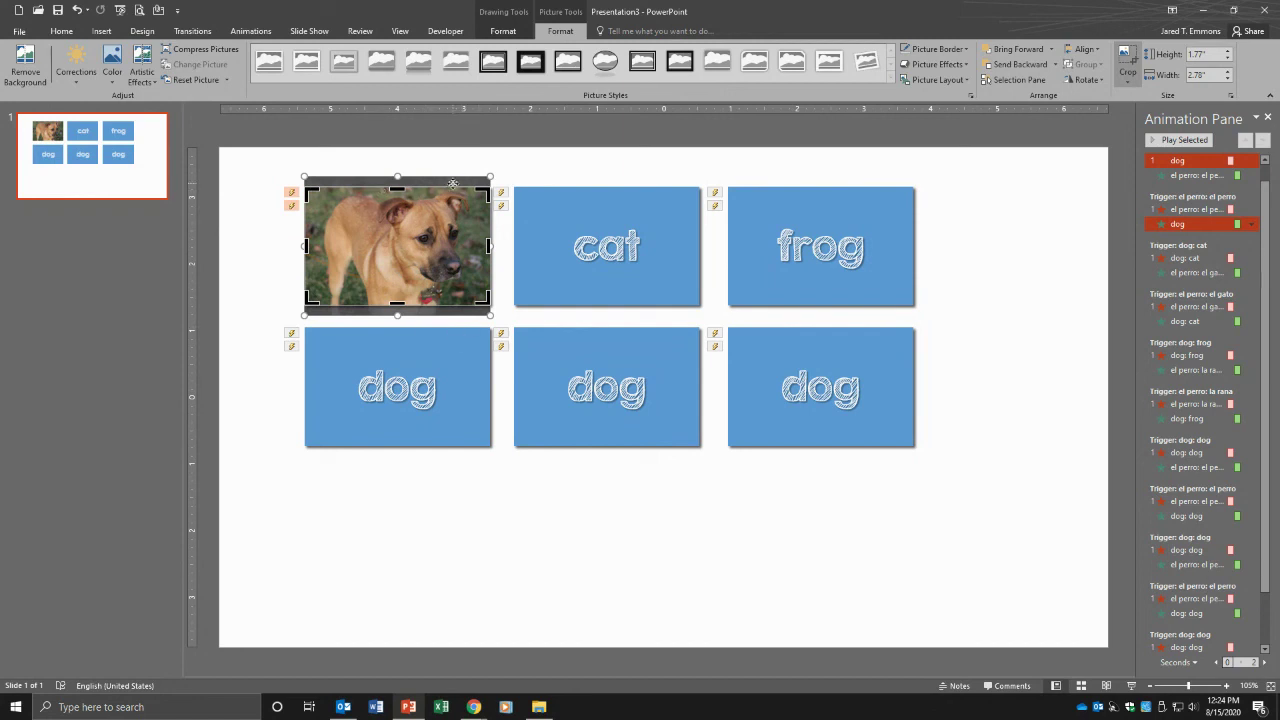
mouse_move(492, 316)
left_mouse_down()
mouse_move(533, 353)
mouse_move(480, 312)
mouse_move(505, 338)
mouse_move(479, 326)
left_mouse_up()
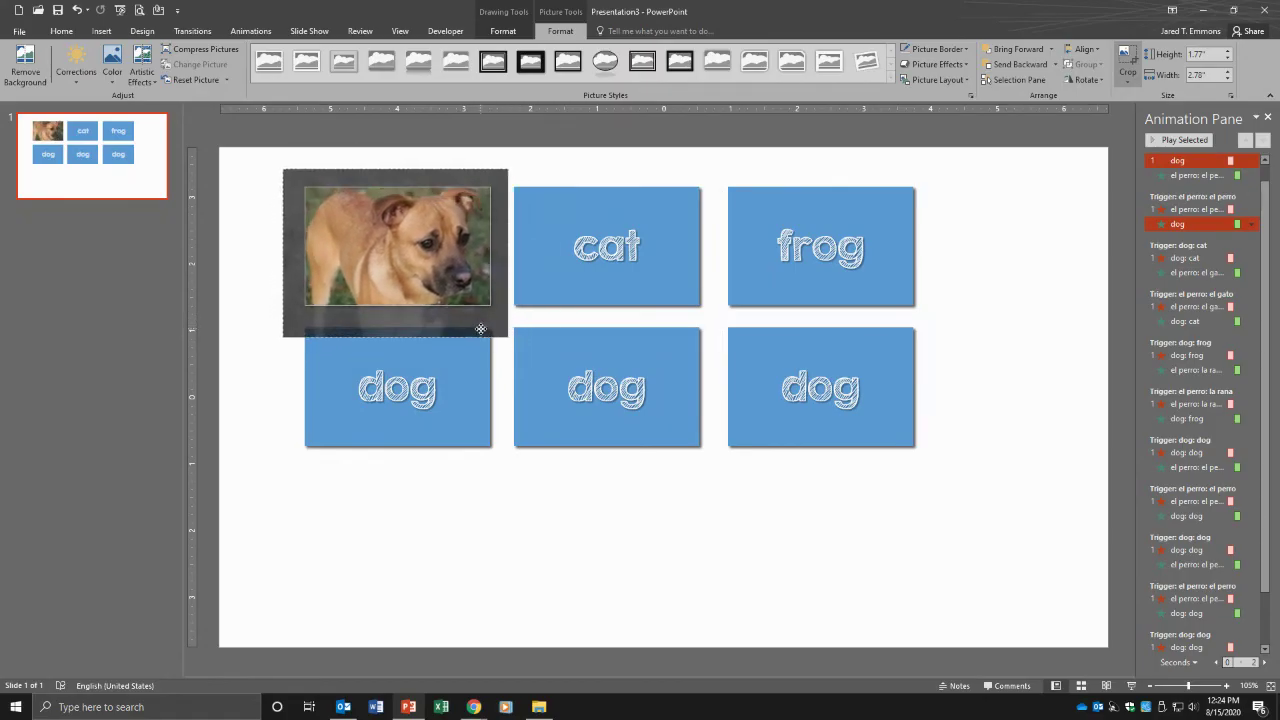
left_click(986, 314)
left_click(989, 317)
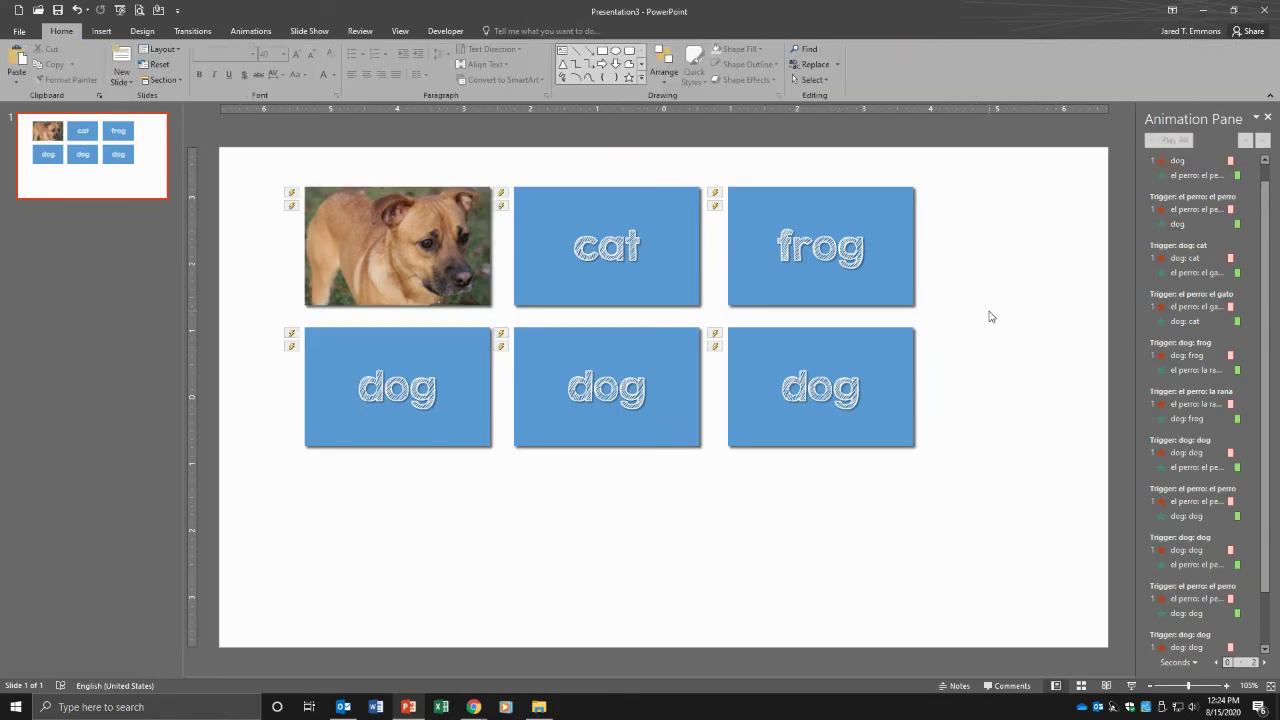